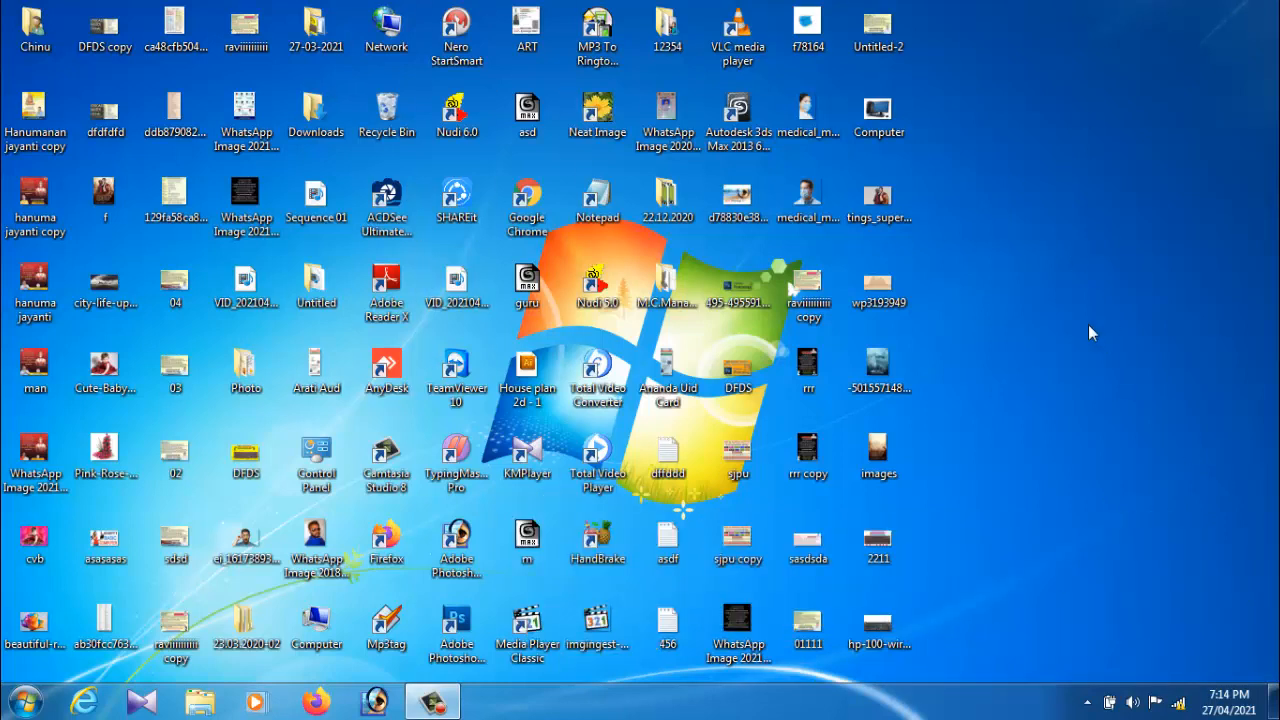
Open Microsoft Office Word 2007 and enter GURU in the blank document
click(25, 703)
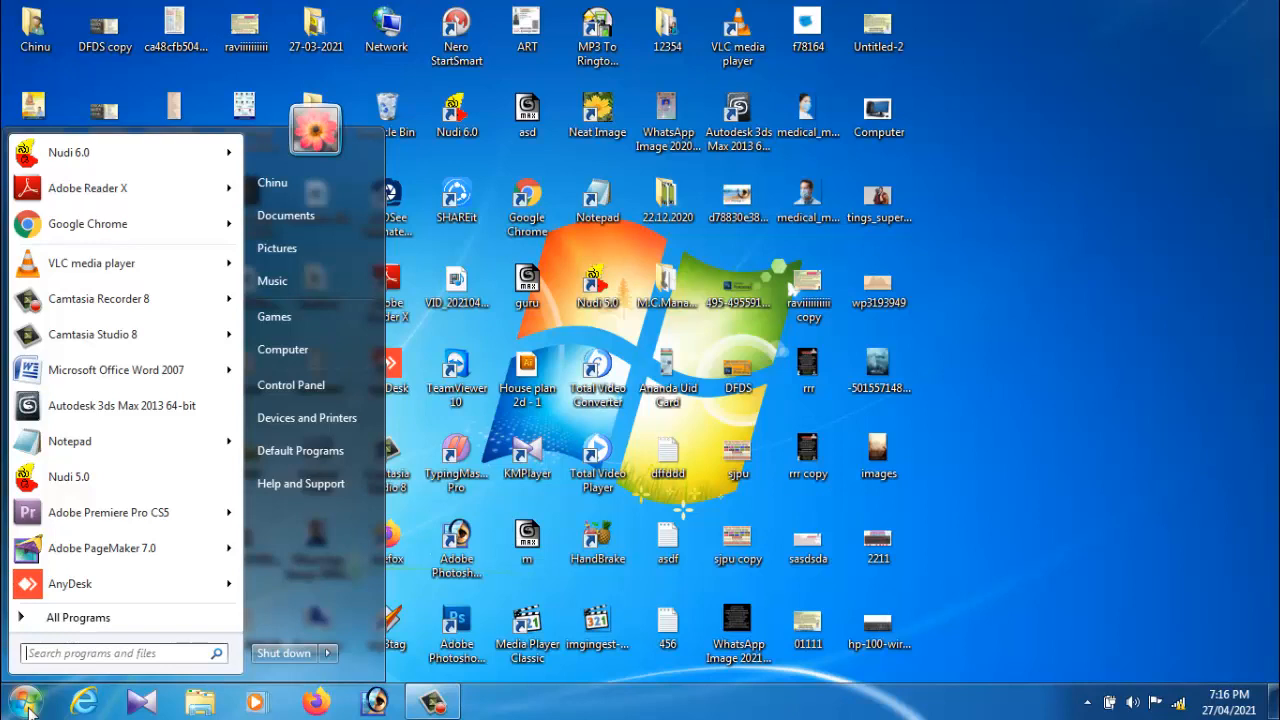
click(28, 709)
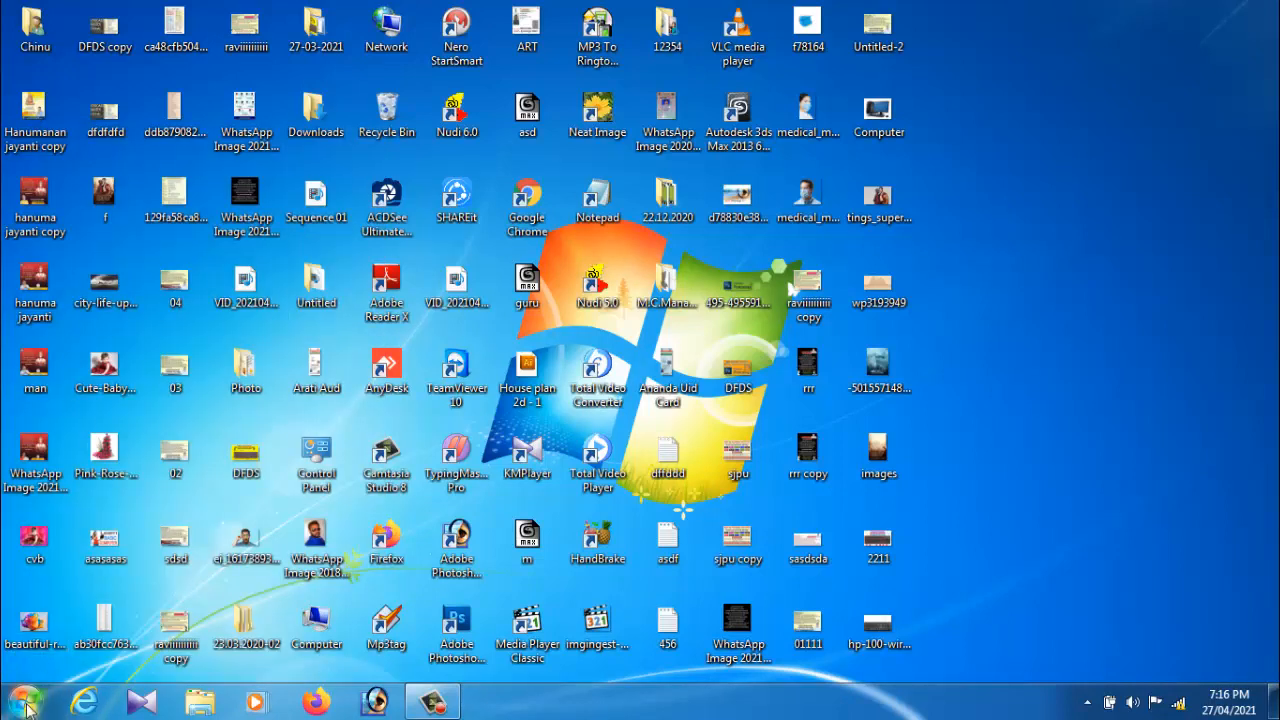
click(28, 709)
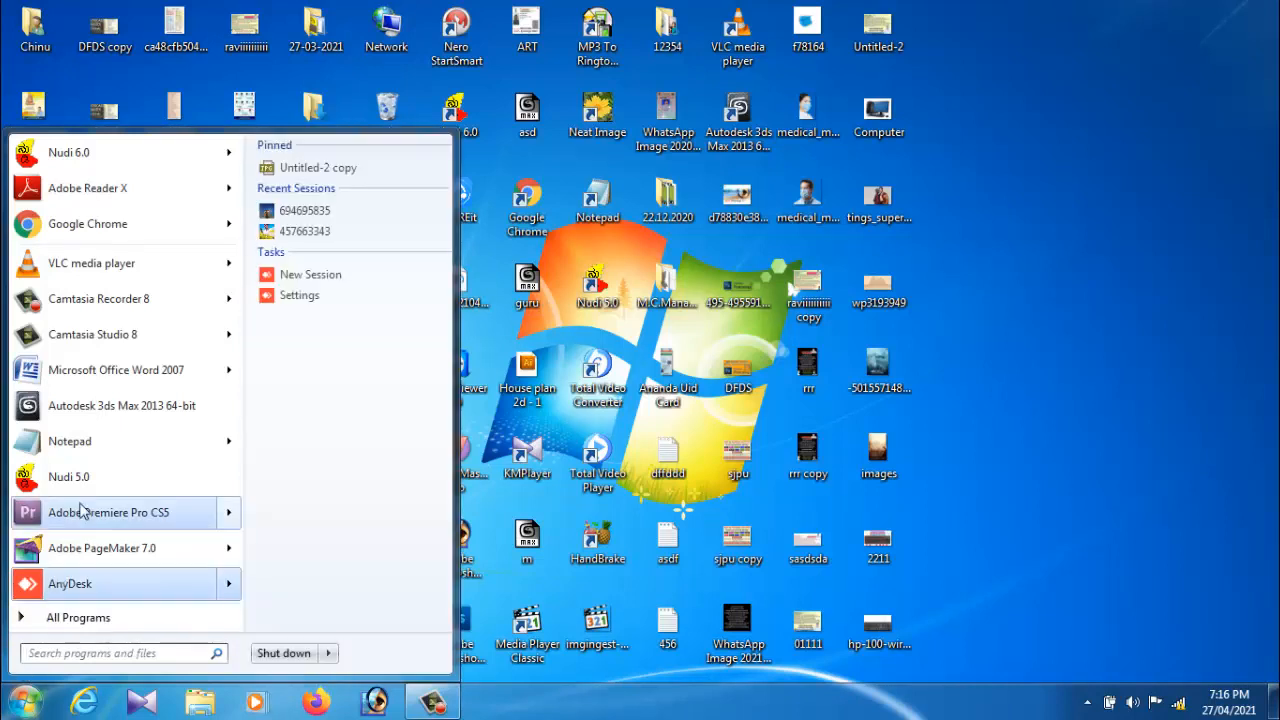
click(92, 373)
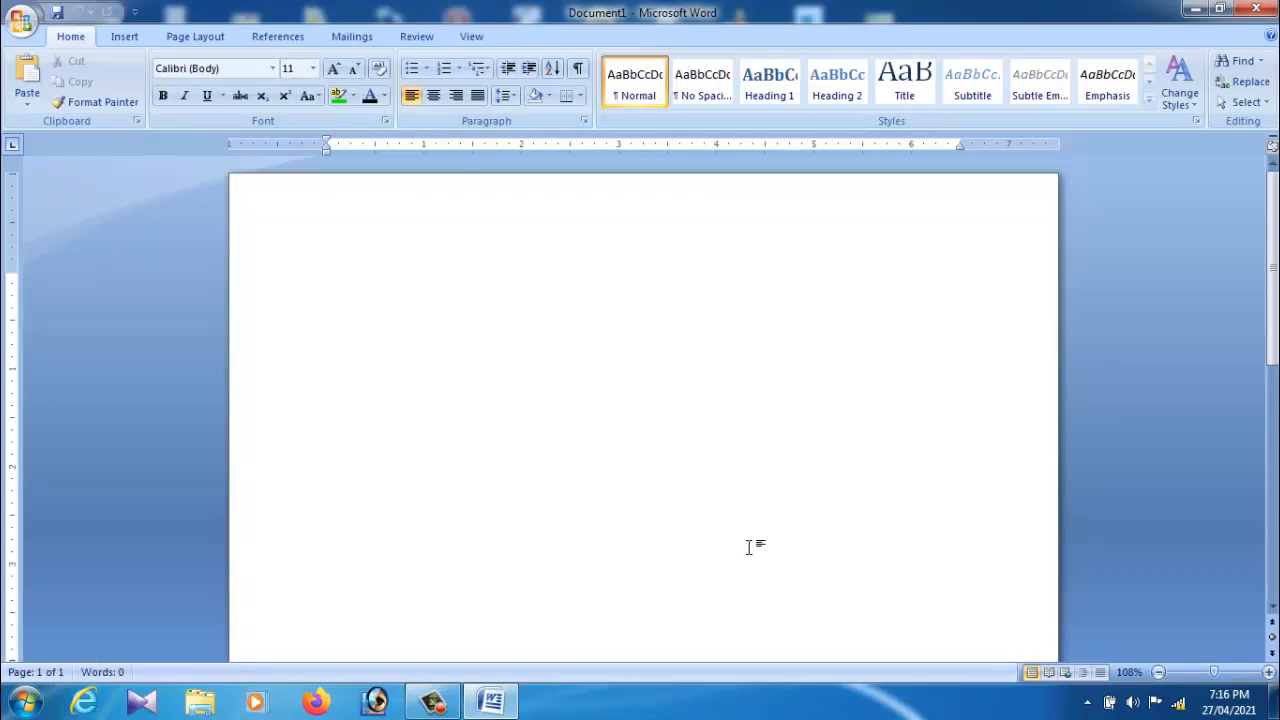
text(GURU)
Enlarge the word GURU to 72 pt
drag(374, 289, 330, 292)
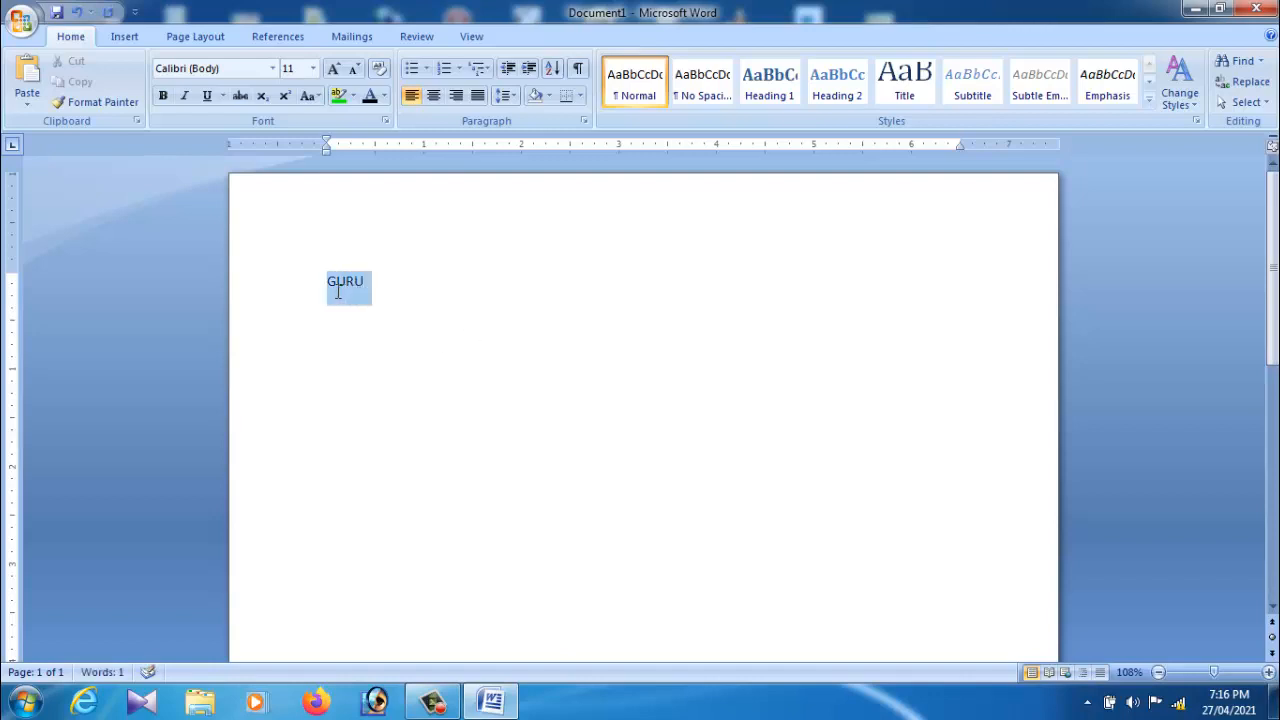
click(334, 69)
click(334, 69)
click(334, 69)
click(334, 69)
click(334, 69)
click(334, 69)
click(334, 69)
click(334, 69)
click(334, 69)
click(334, 69)
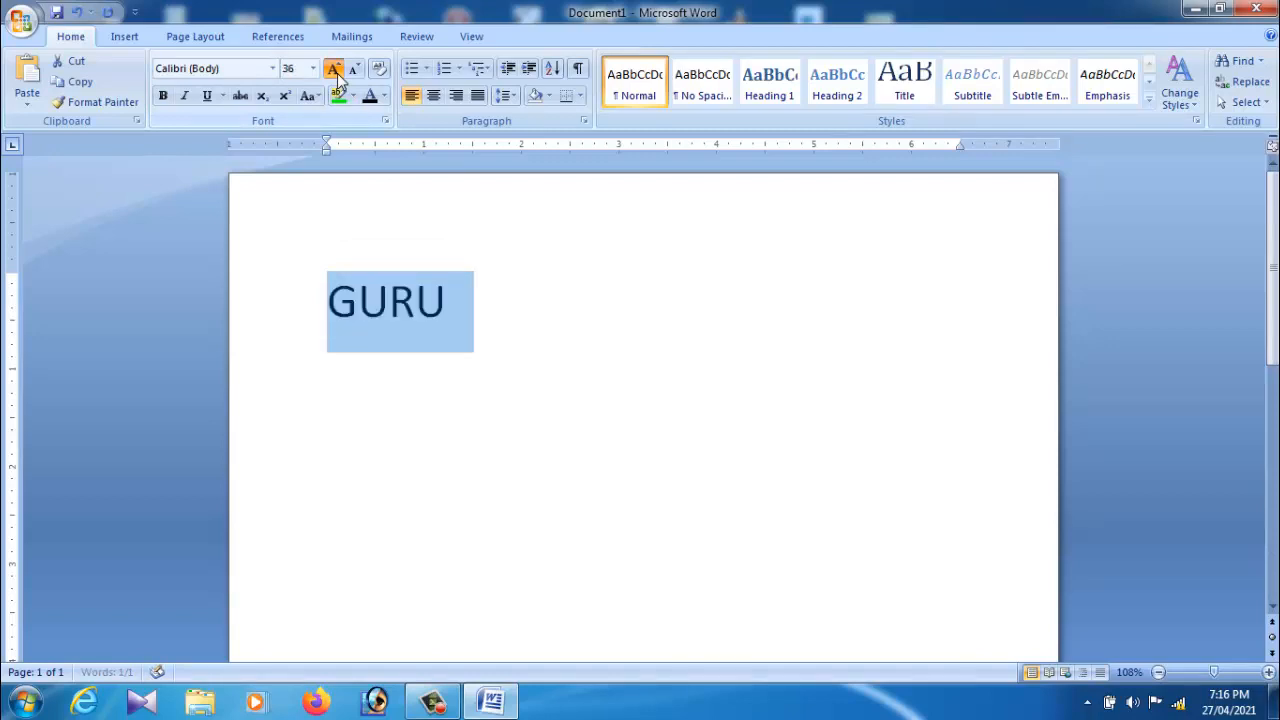
click(334, 69)
click(334, 69)
Add GURU9X after the word GURU and start a new line below it
click(568, 349)
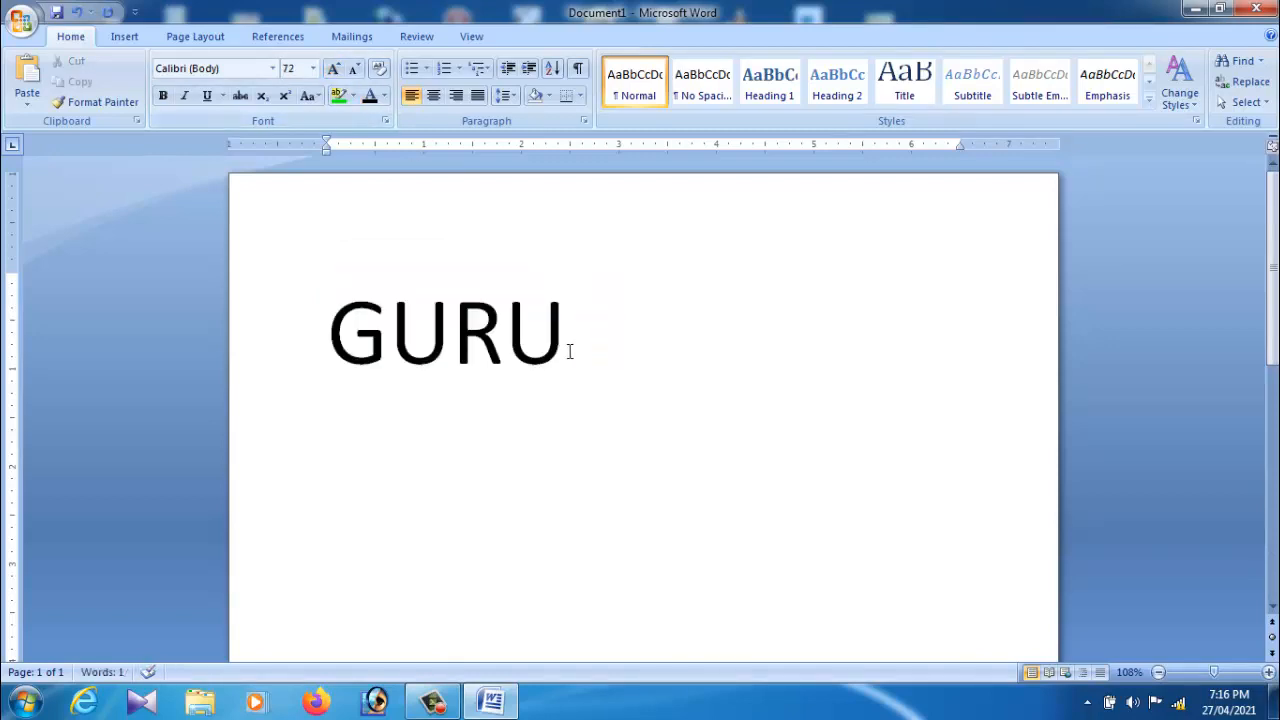
text(GURU9X)
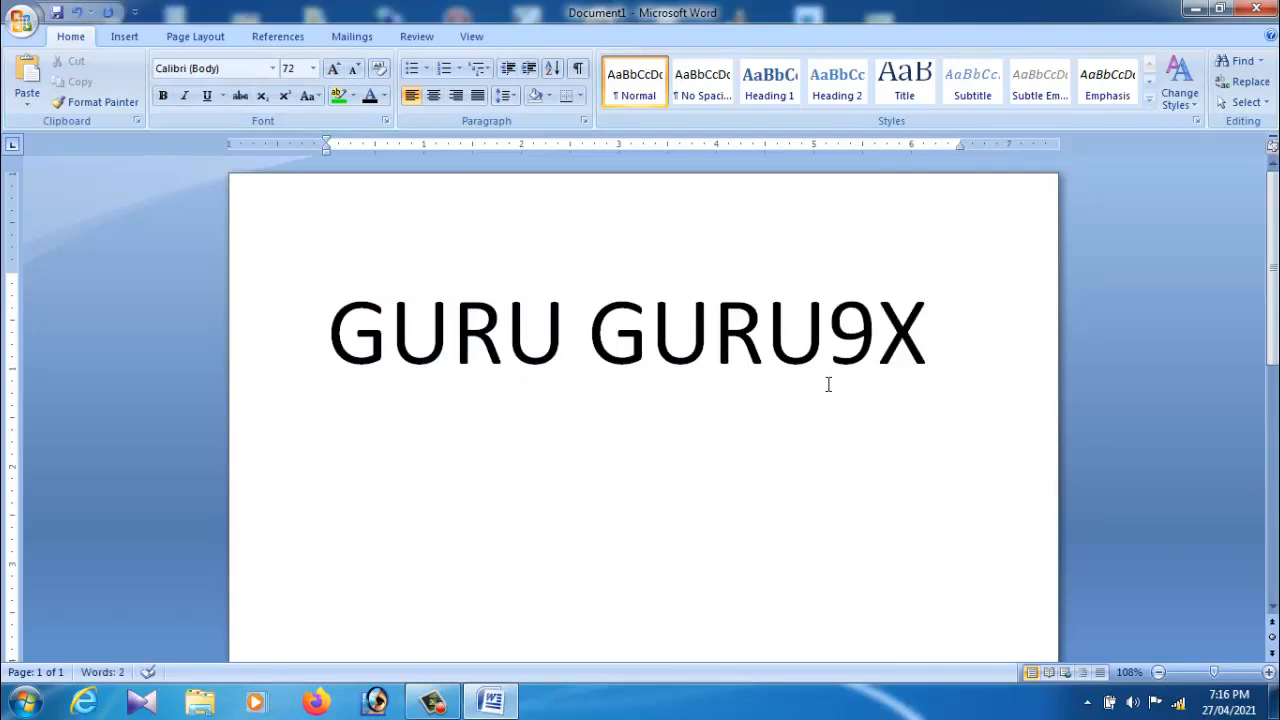
key(Return)
Set the font to Nudi 01 e, enter GURUGURURURURURURU as sample text, and start a new line below it
click(273, 70)
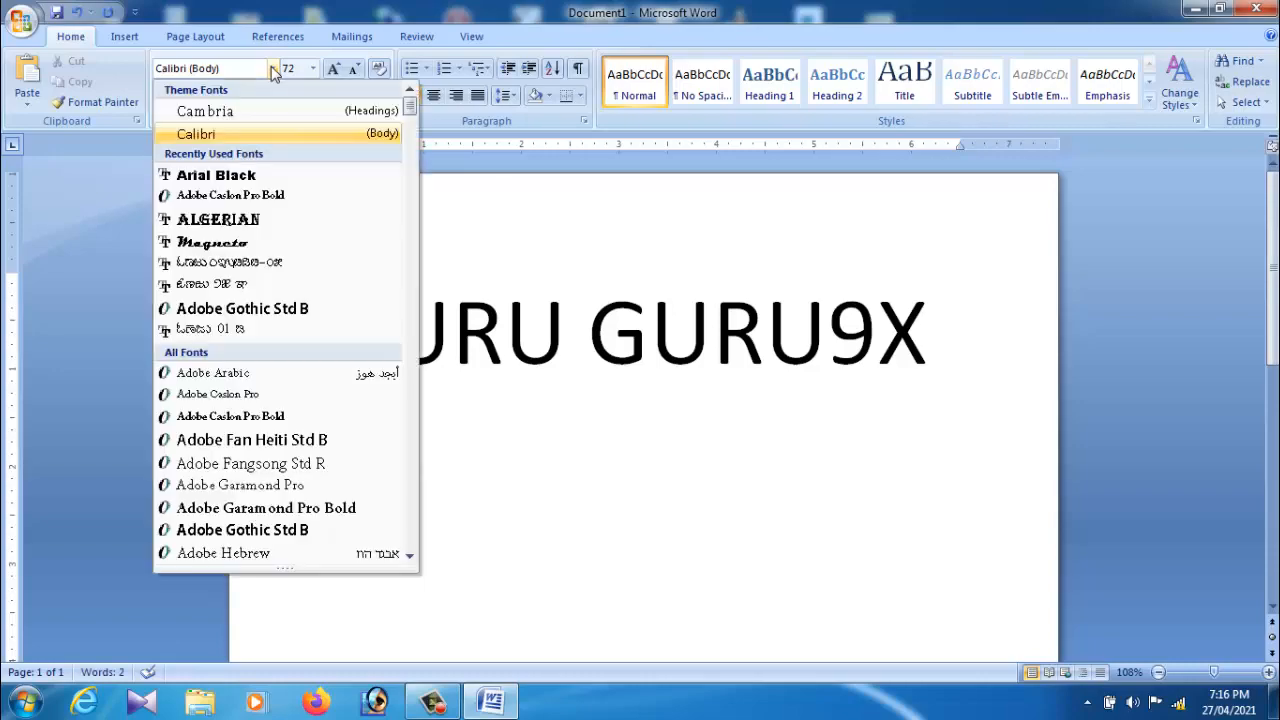
drag(410, 120, 413, 366)
click(266, 240)
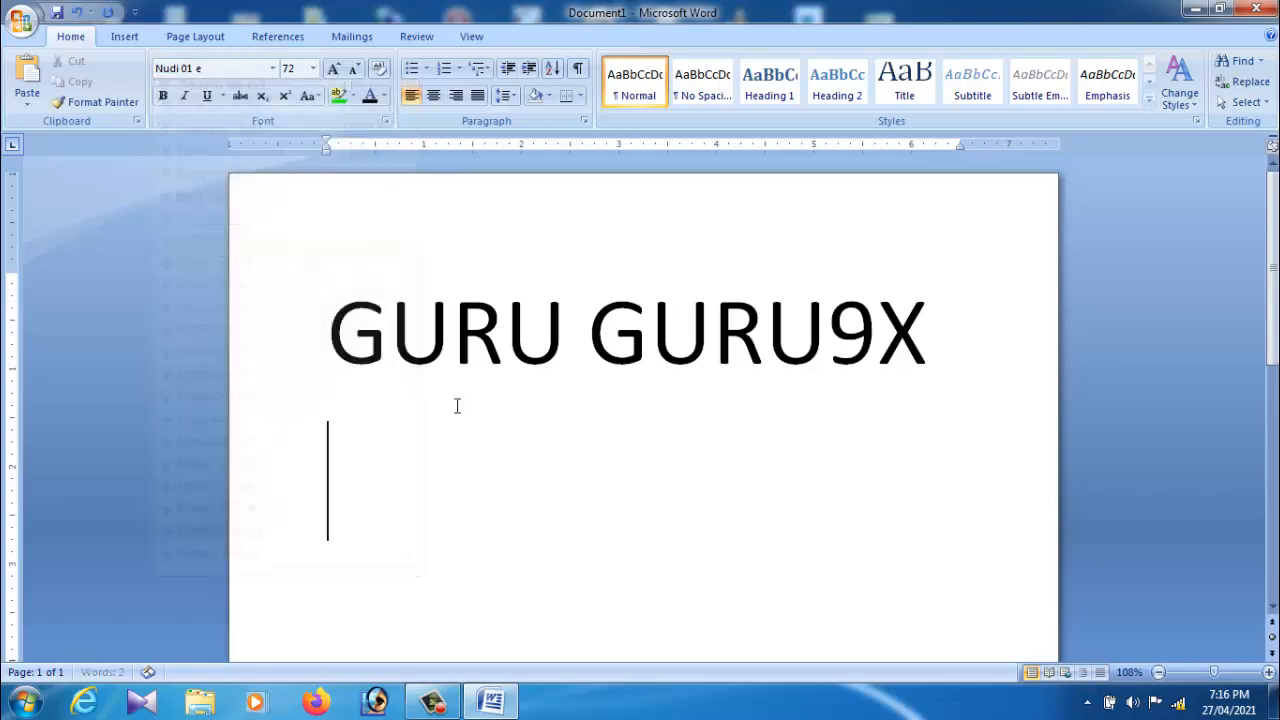
text(GURU)
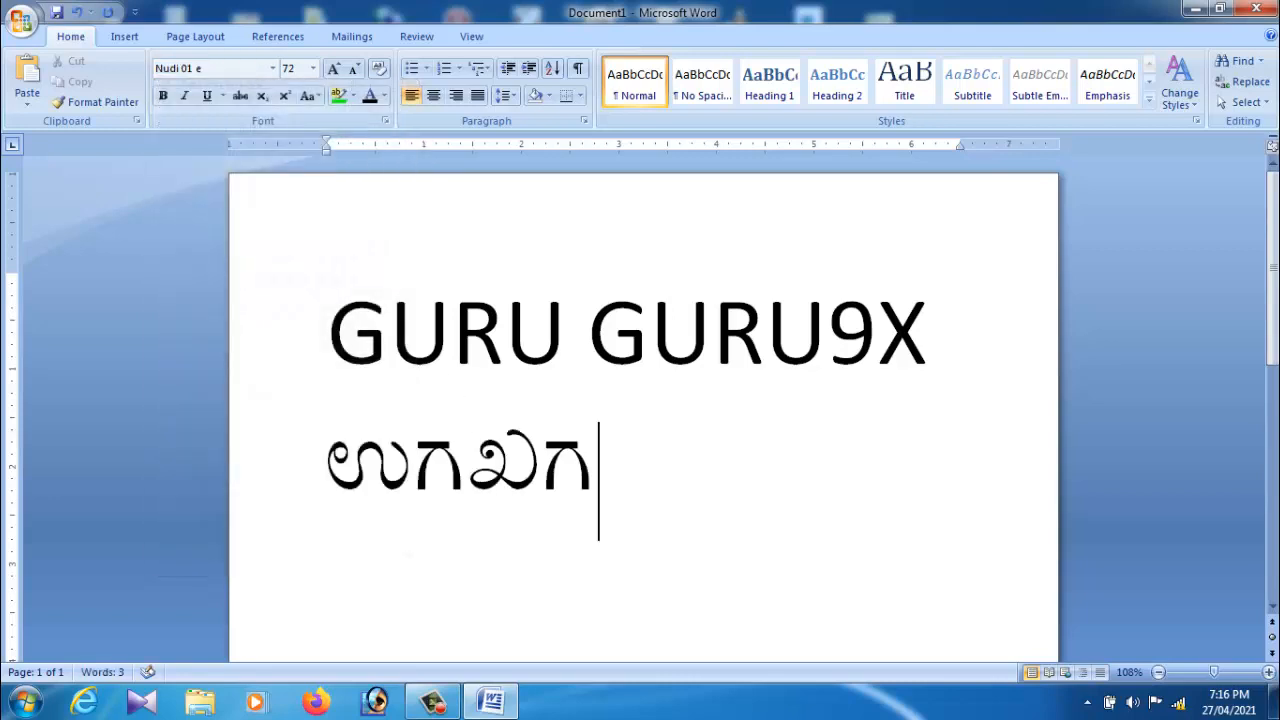
text(GU)
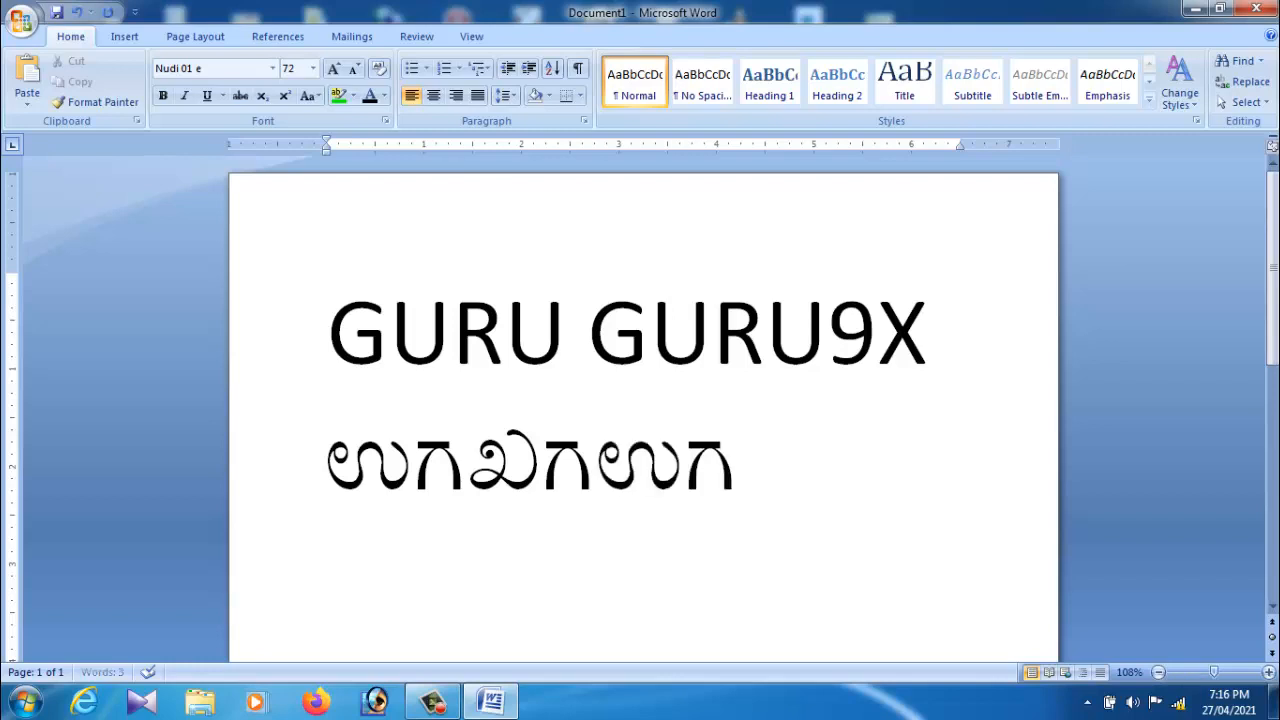
text(RURURURURURU)
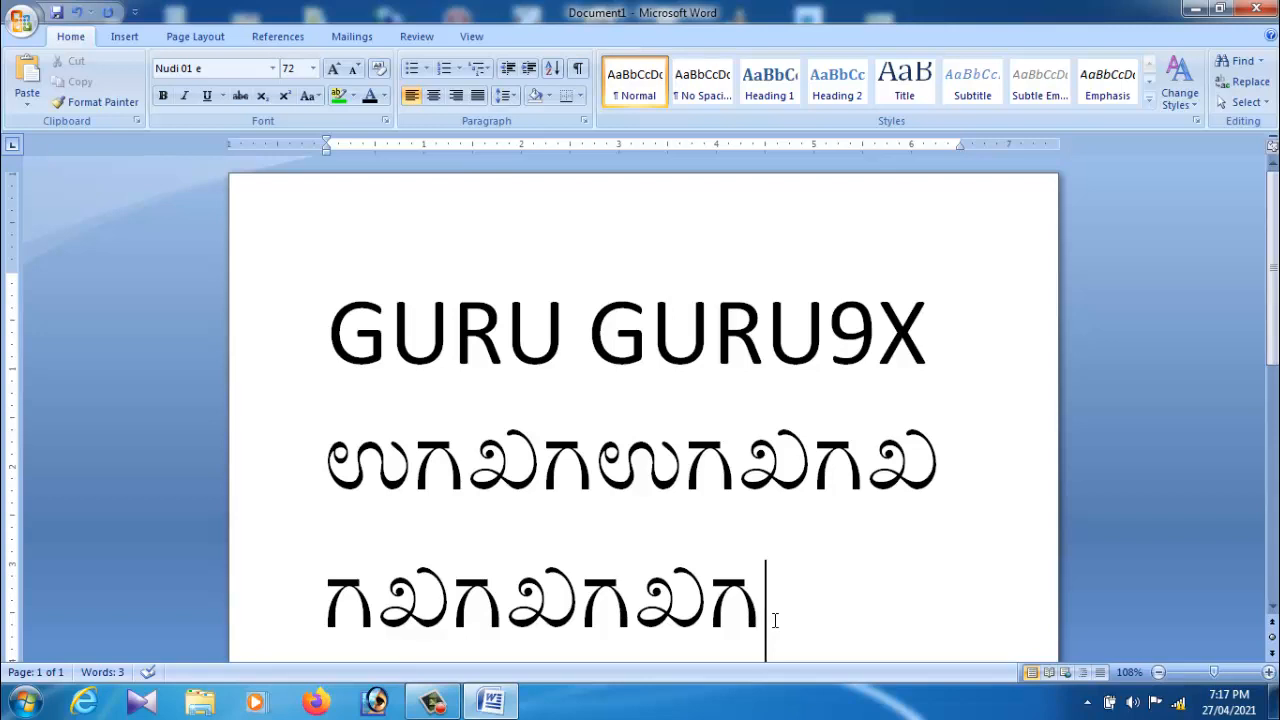
scroll(775, 621, down, 2)
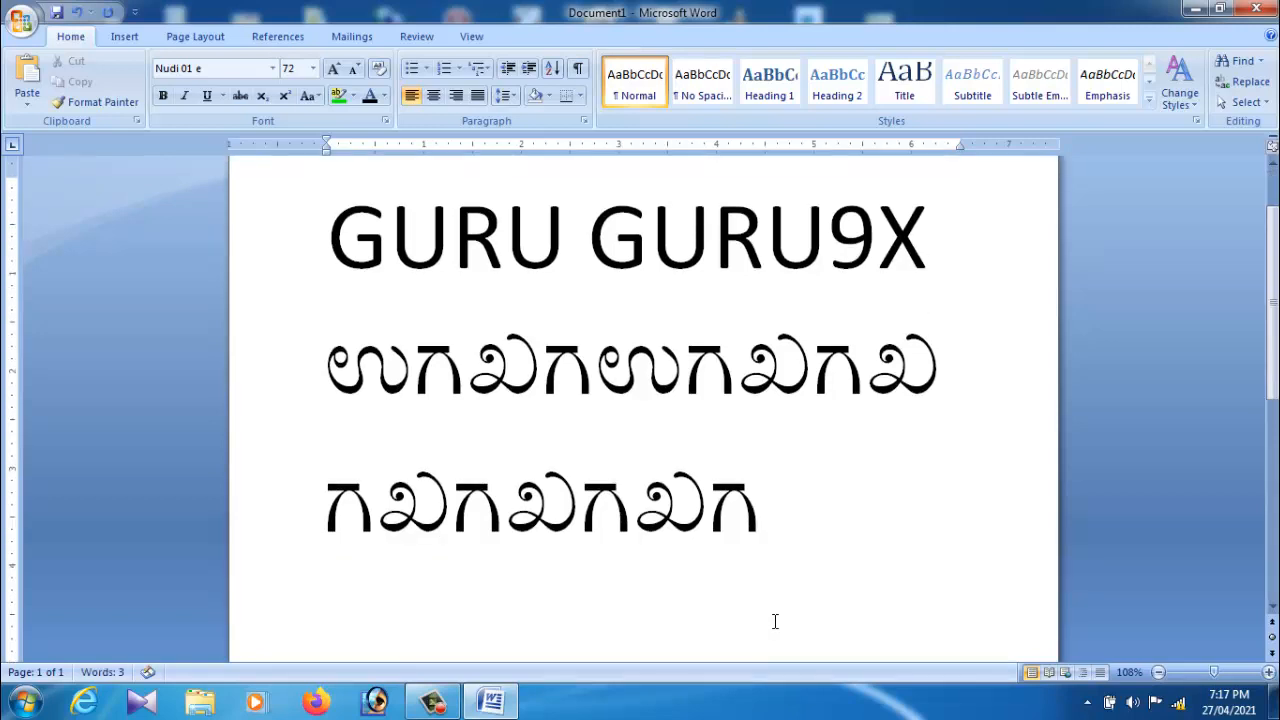
key(Return)
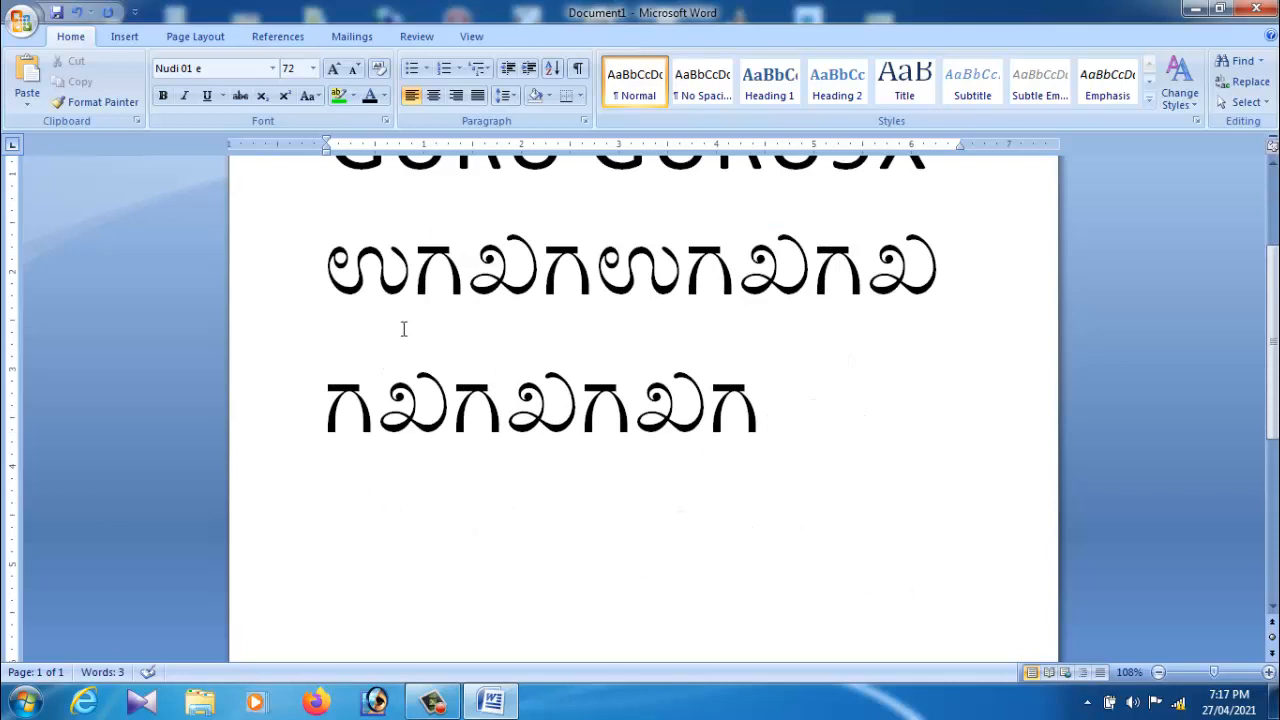
scroll(455, 535, up, 2)
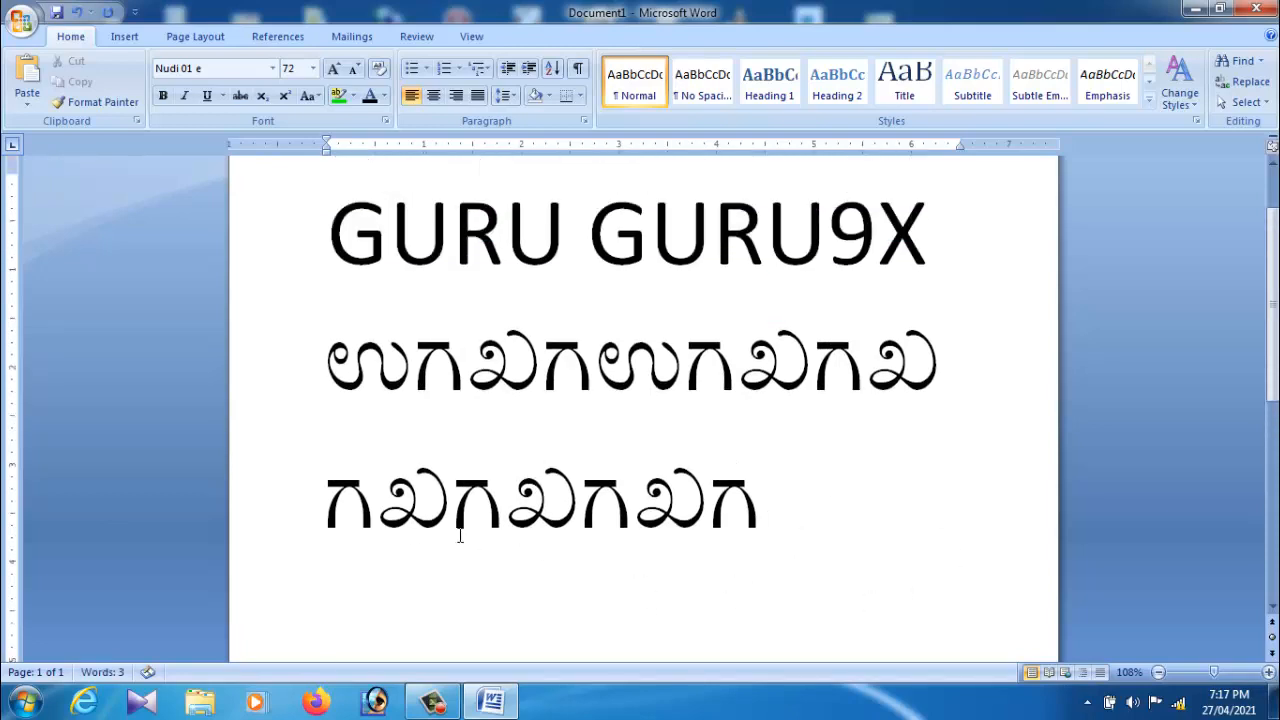
scroll(460, 535, down, 1)
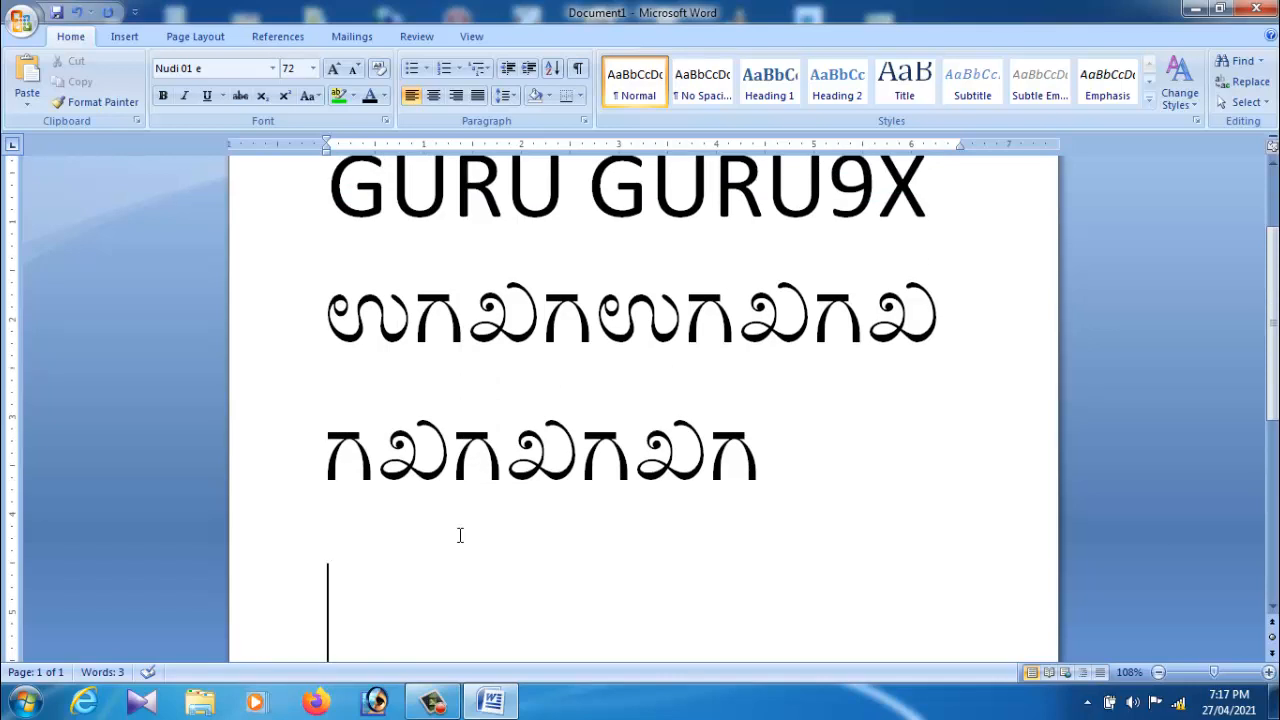
Launch Nudi 5.0 and bring its window in front of the document
click(26, 704)
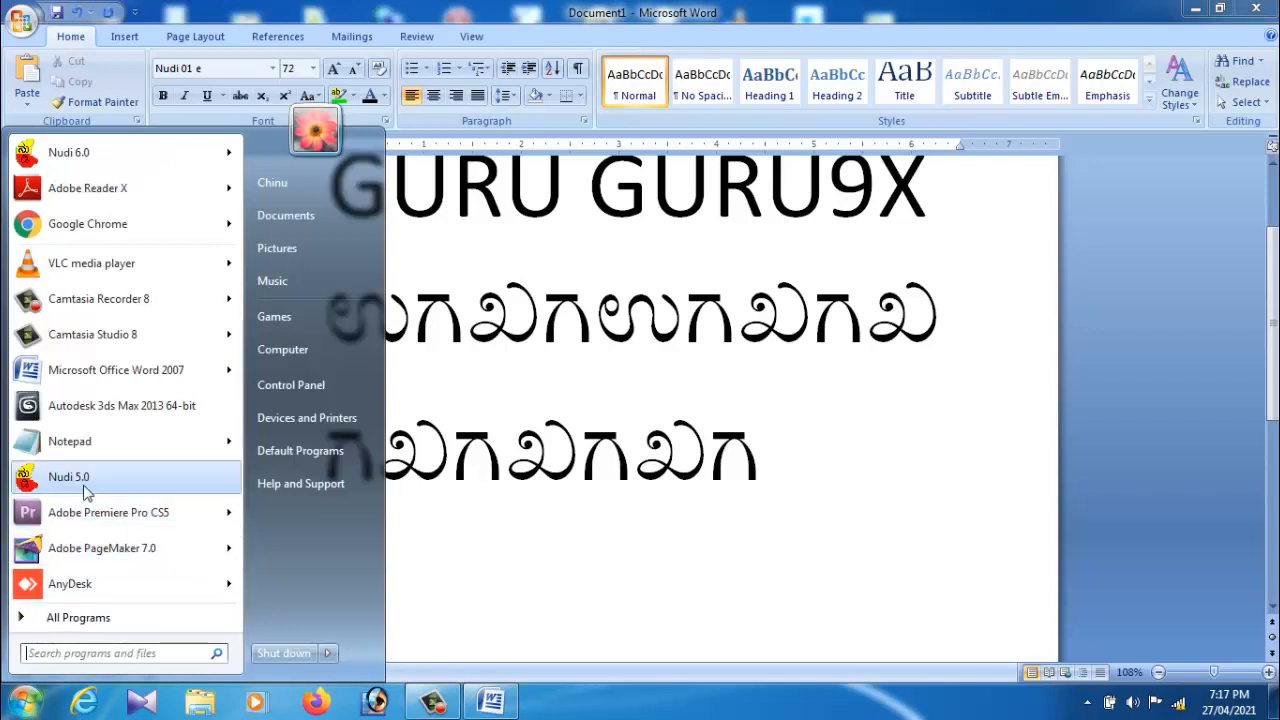
mouse_move(86, 157)
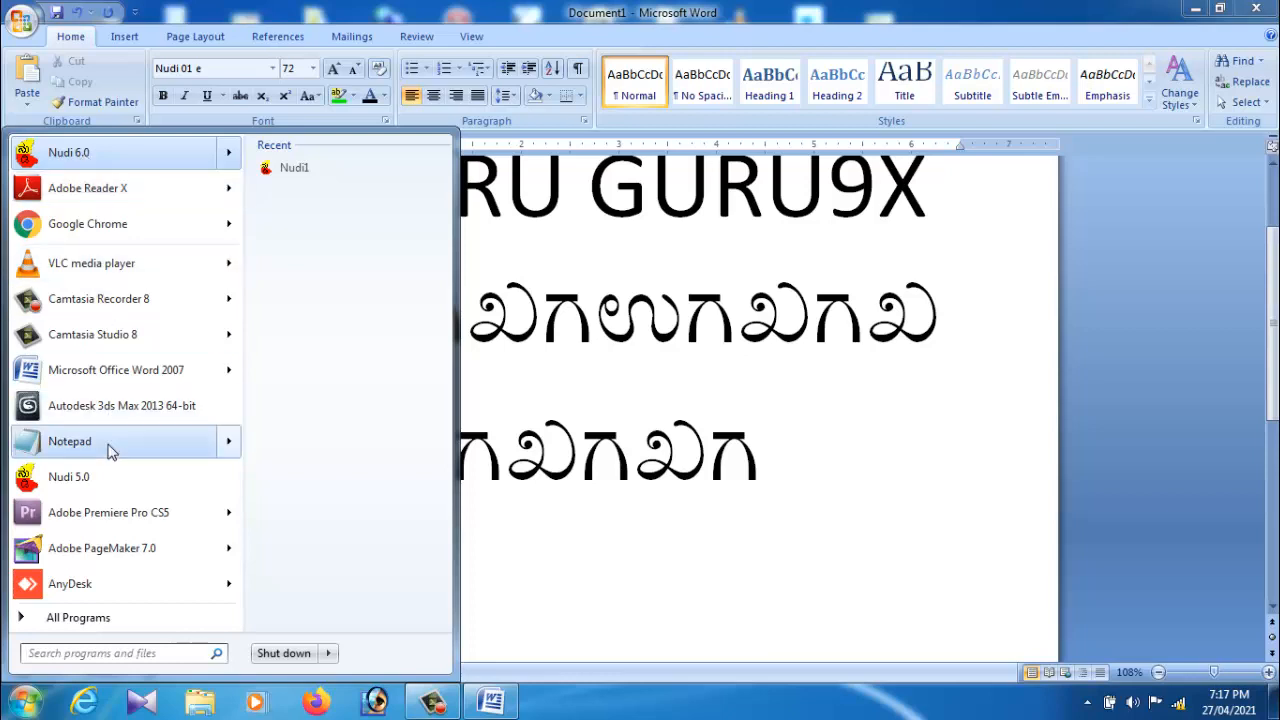
click(83, 489)
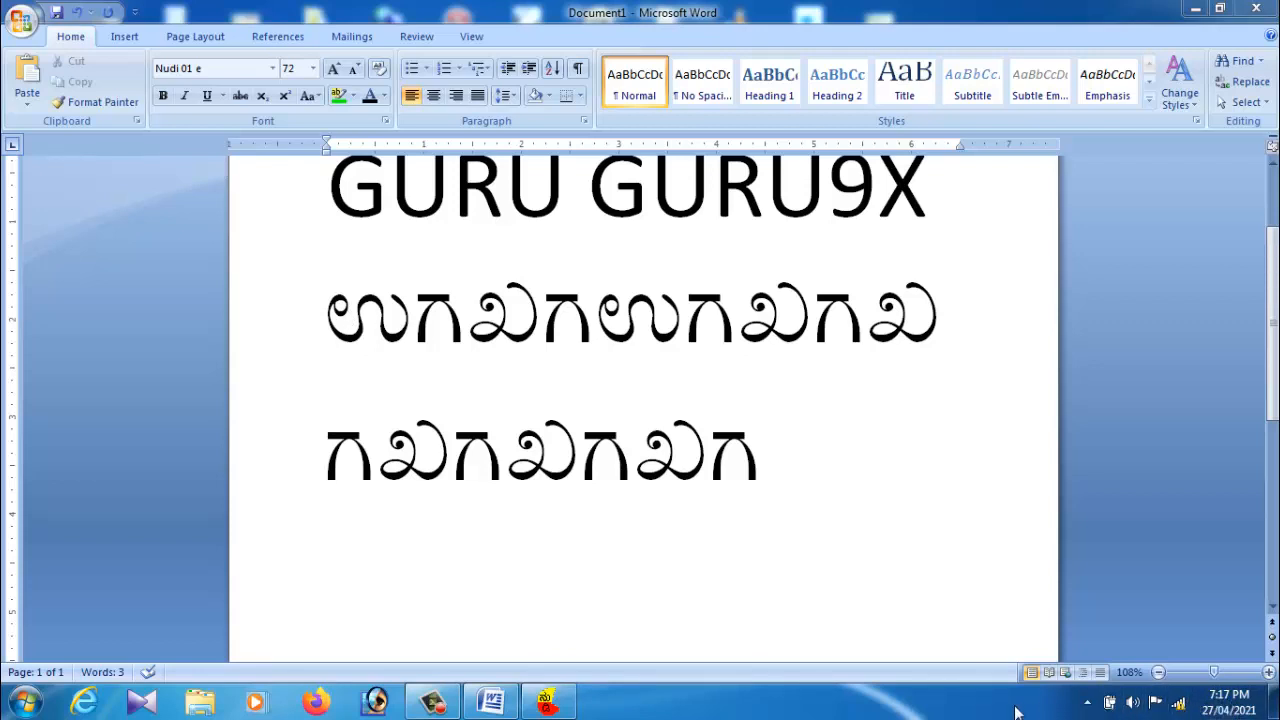
mouse_move(548, 706)
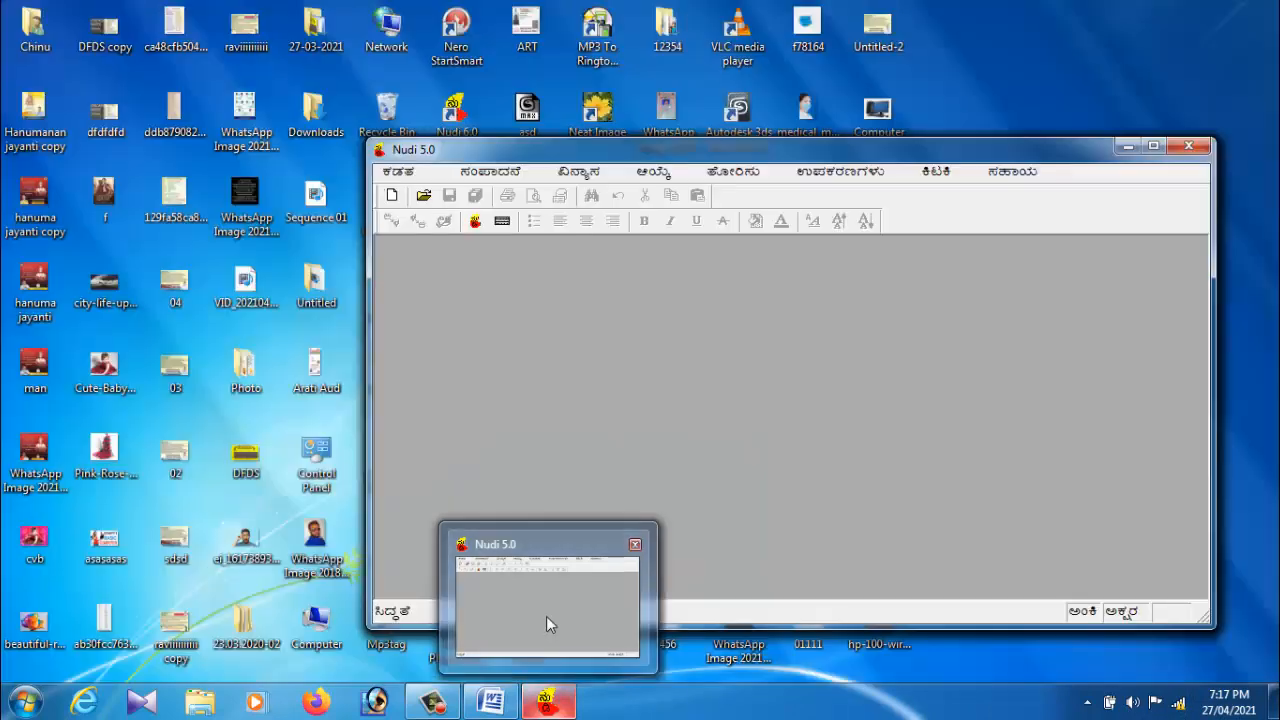
click(546, 617)
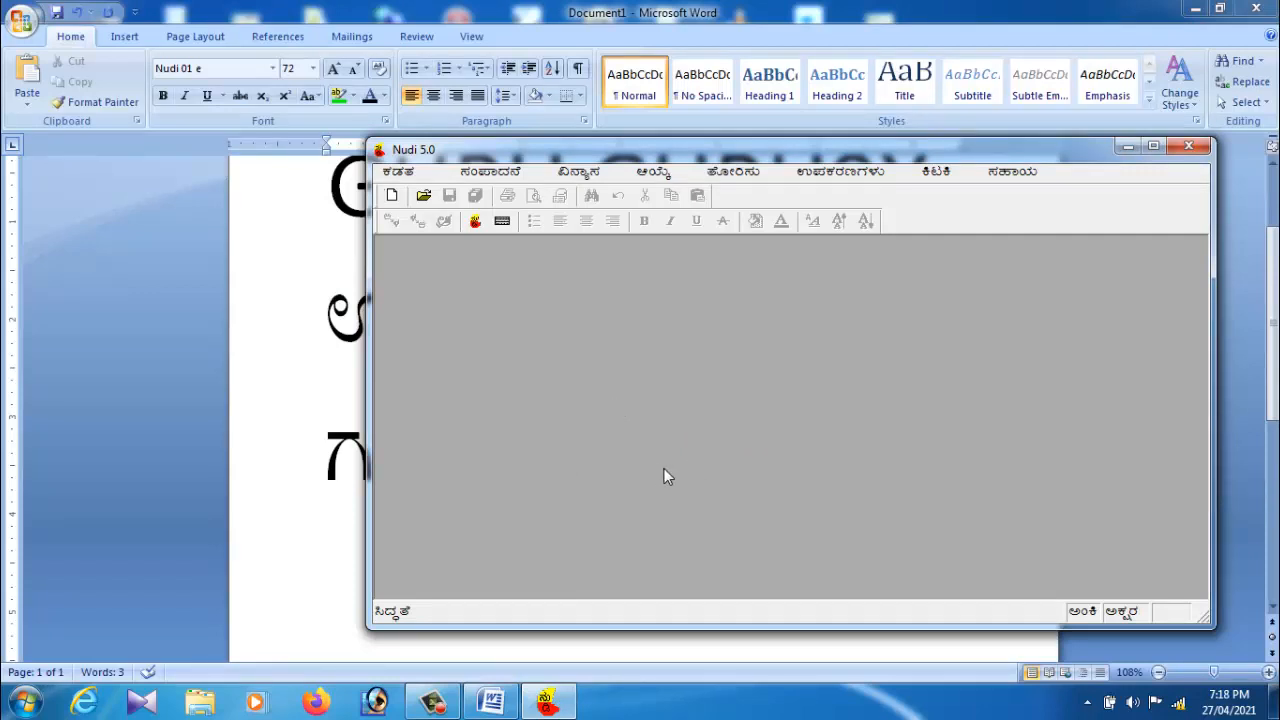
Start Nudi Direct (ನೇರ ನುಡಿ) from Nudi 5.0 so Kannada can be entered in the Word document
click(938, 174)
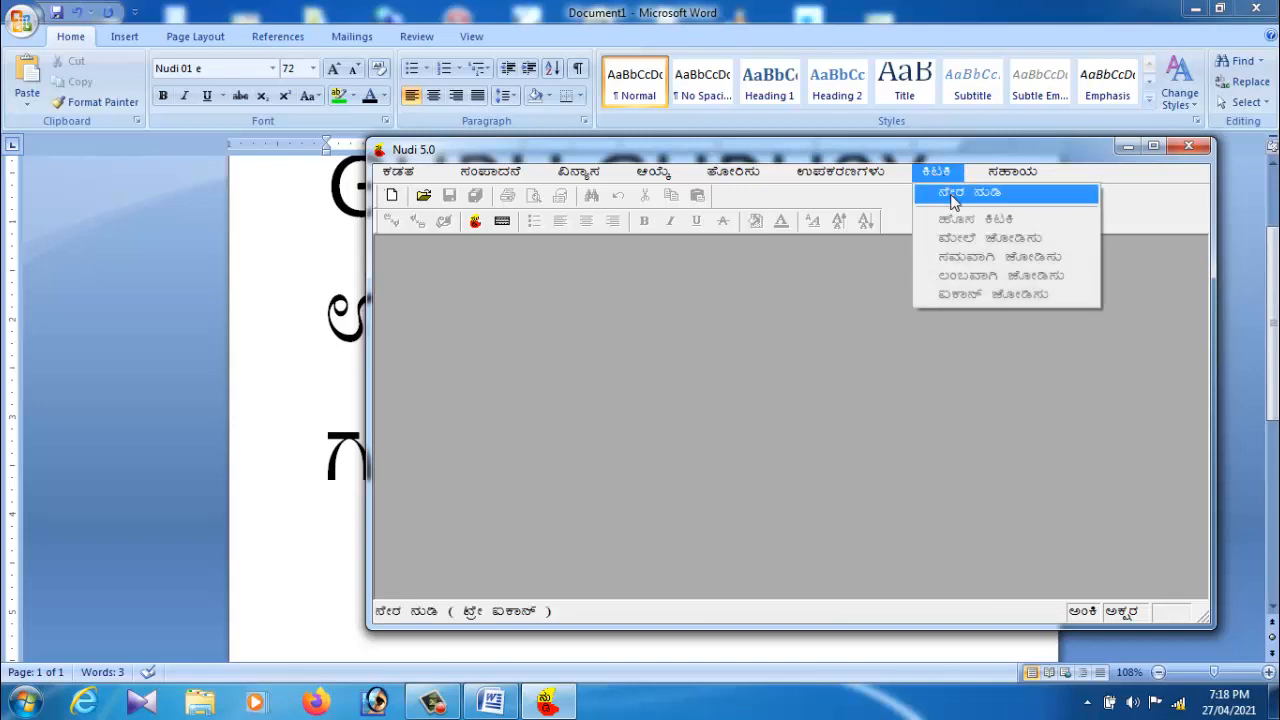
click(812, 308)
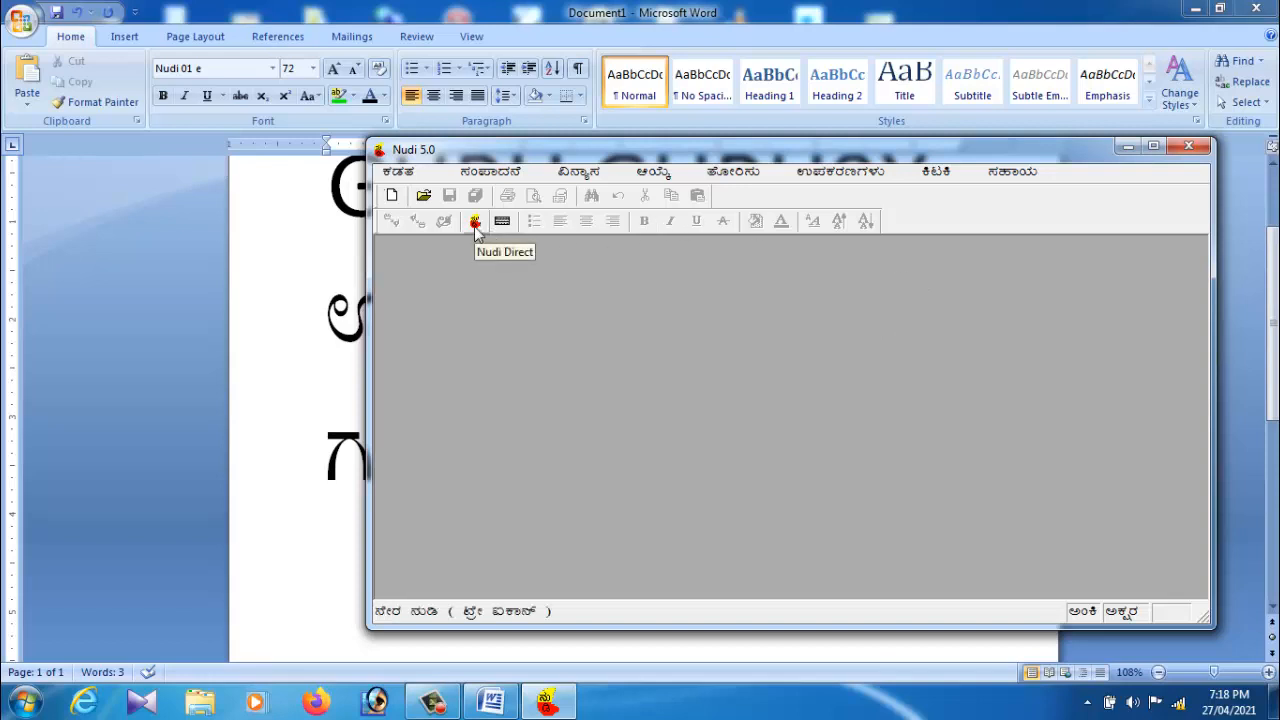
click(940, 173)
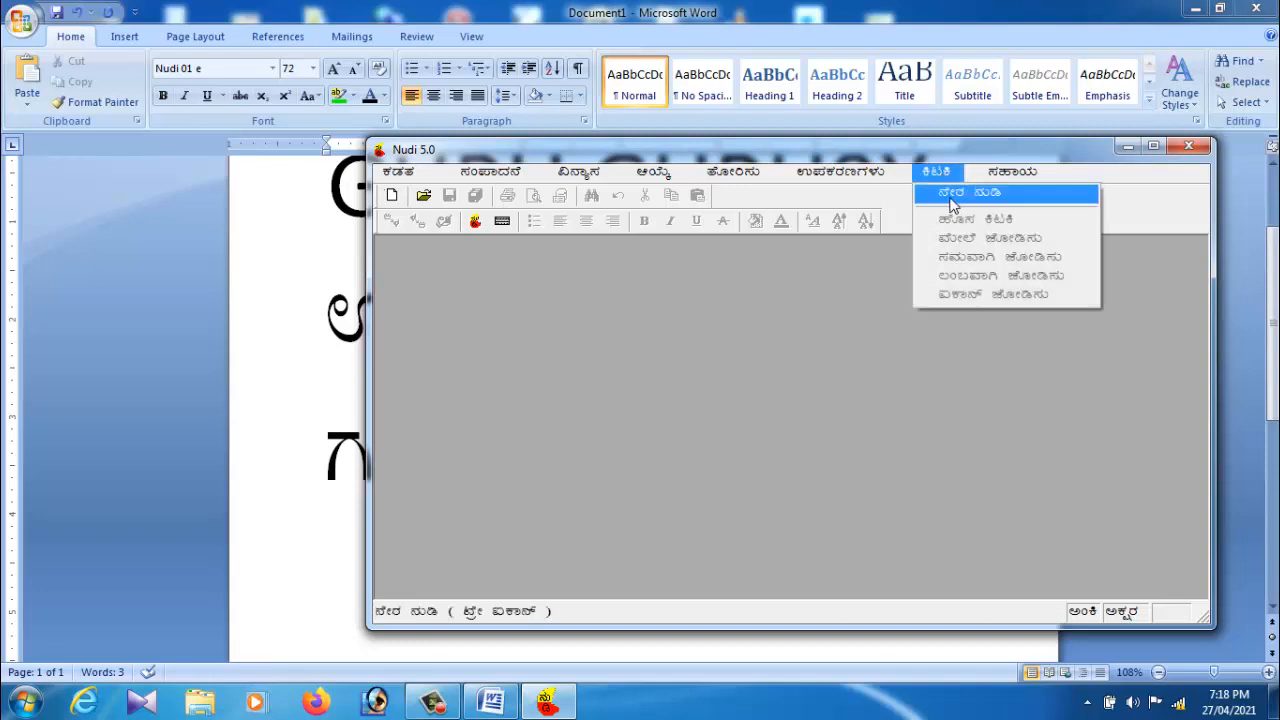
click(952, 198)
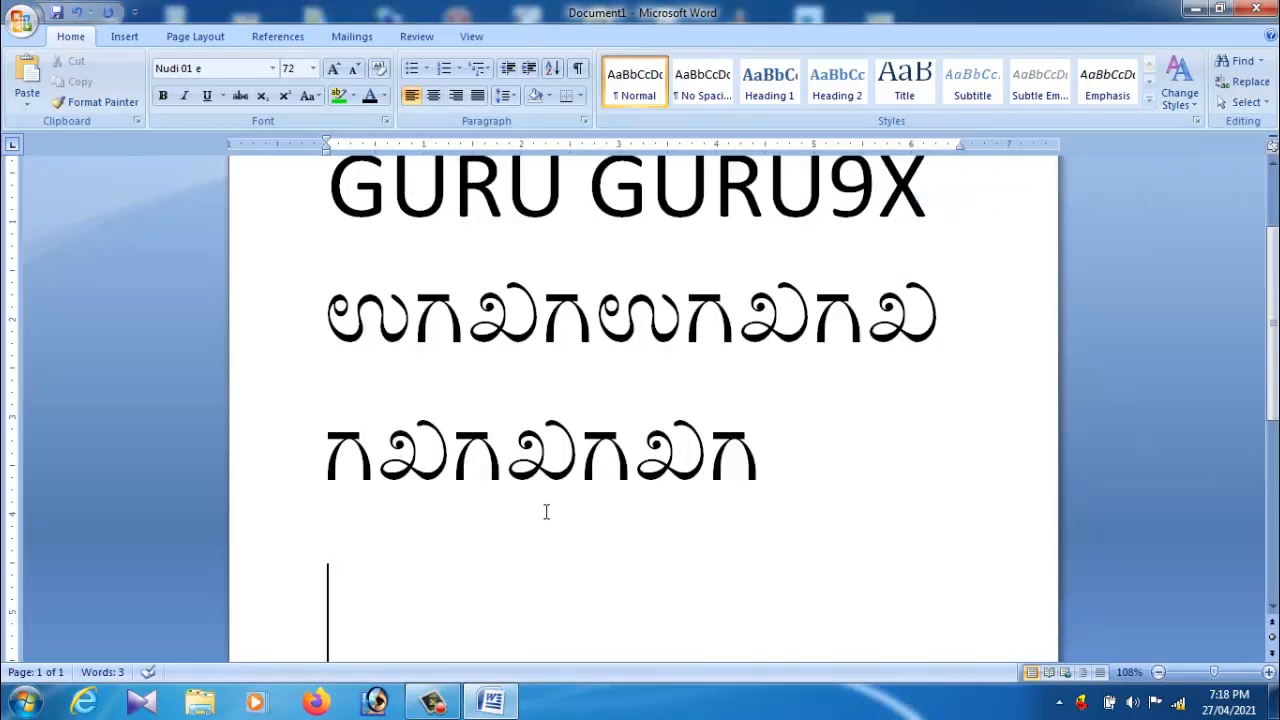
Enter ಗುರು9 on the empty line below the Nudi sample text, removing the mistyped characters
key(Return)
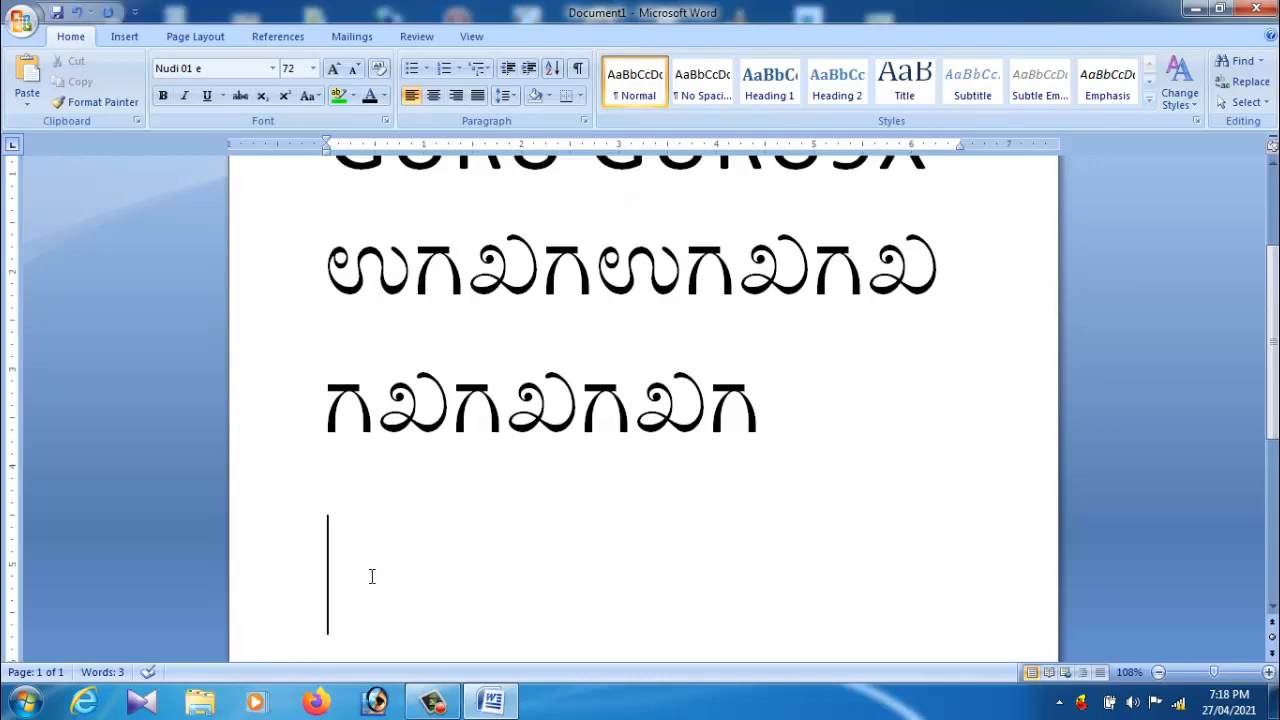
text(ಘೂ)
key(BackSpace)
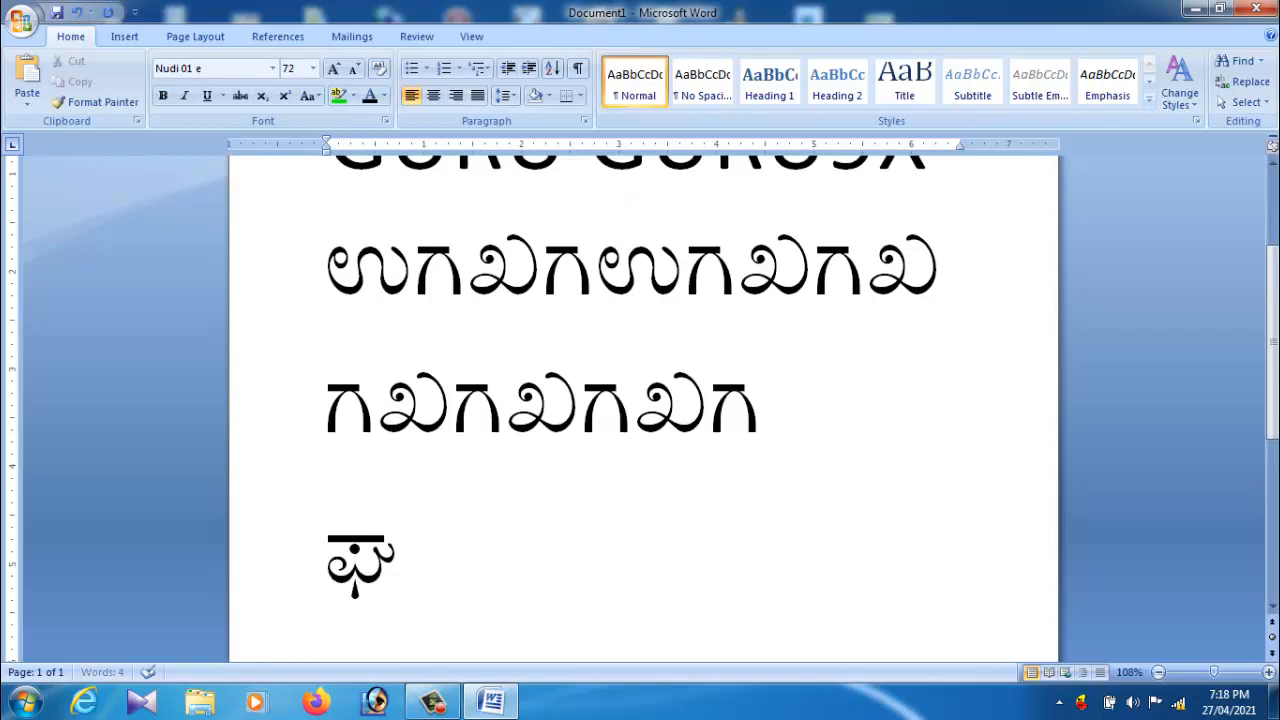
key(BackSpace)
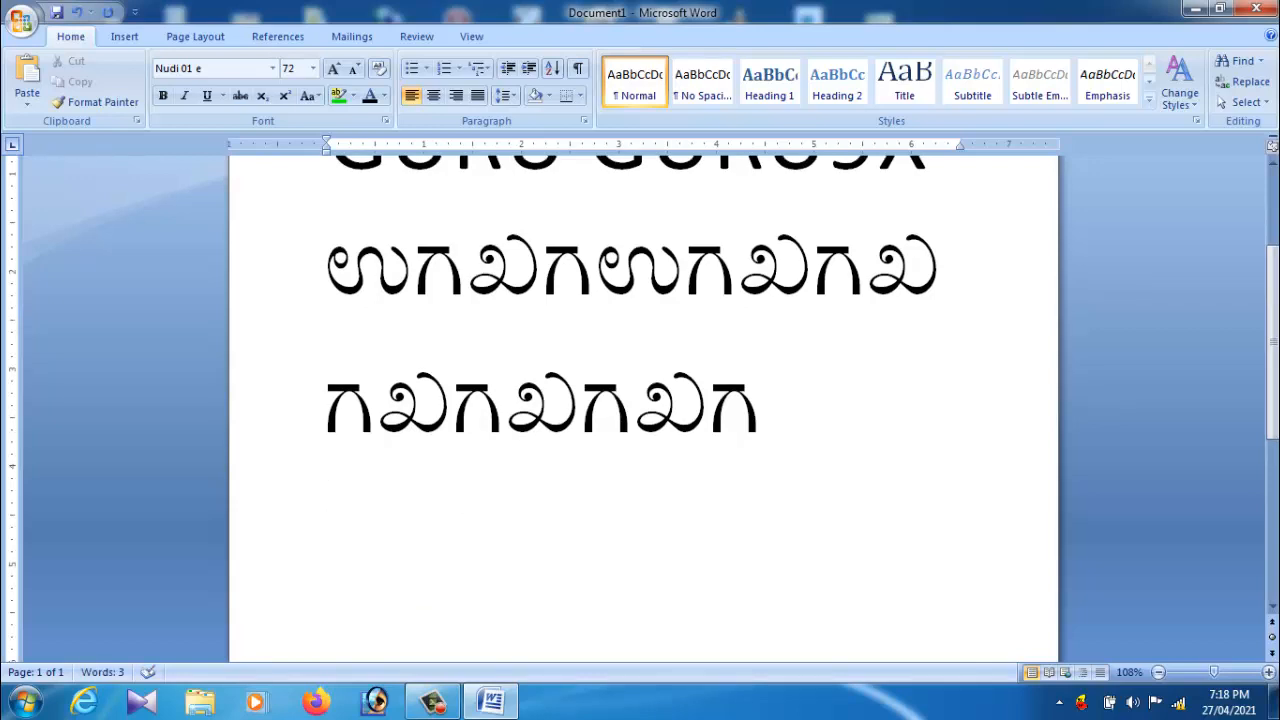
text(ಗುರು)
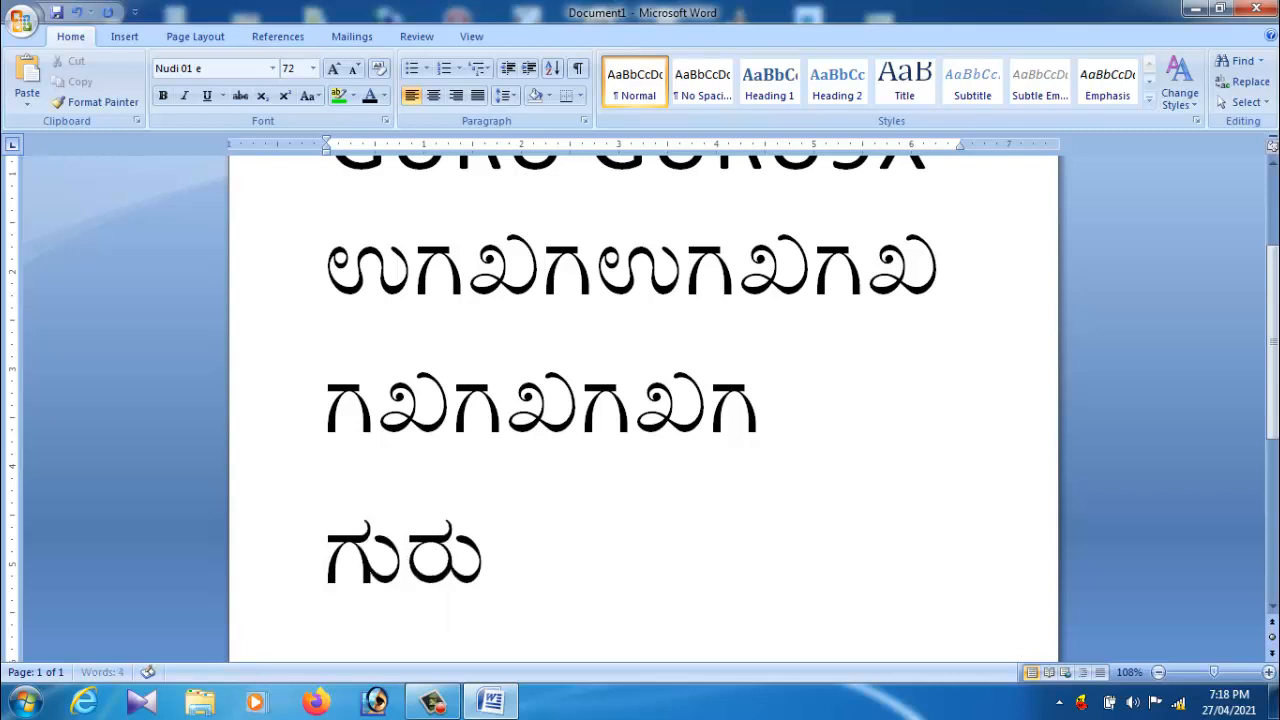
text(9ಷ)
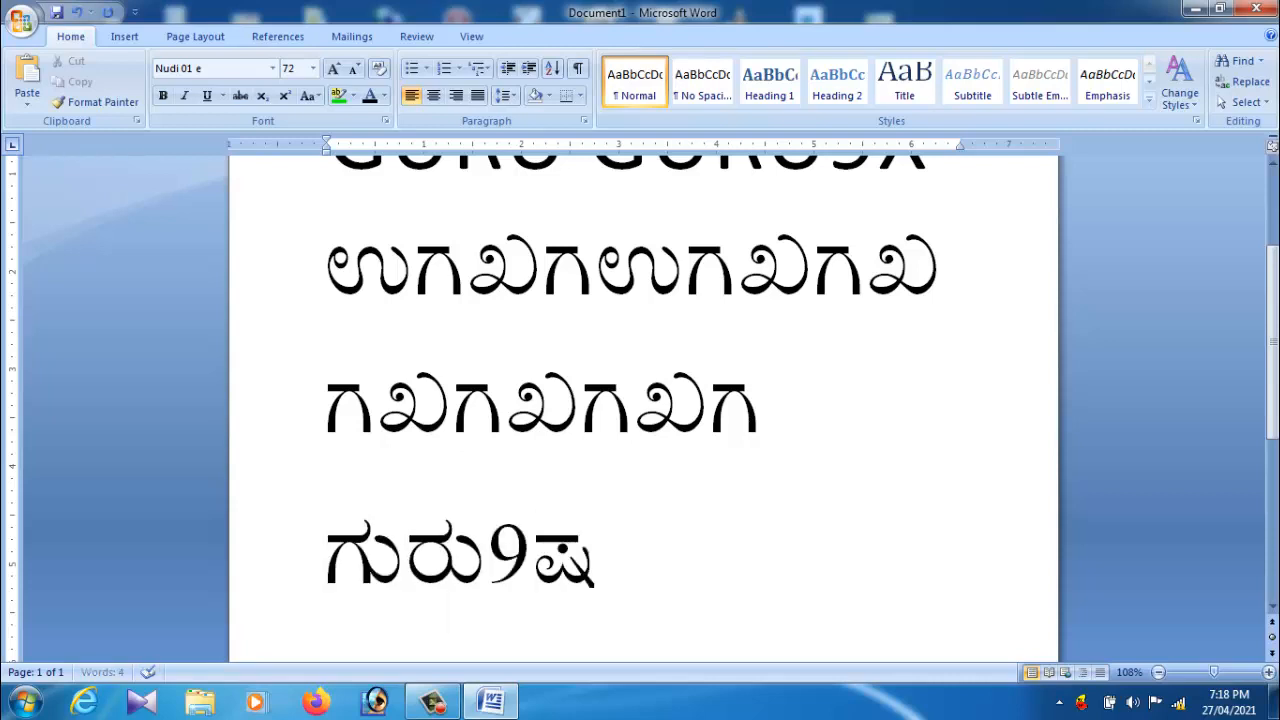
key(BackSpace)
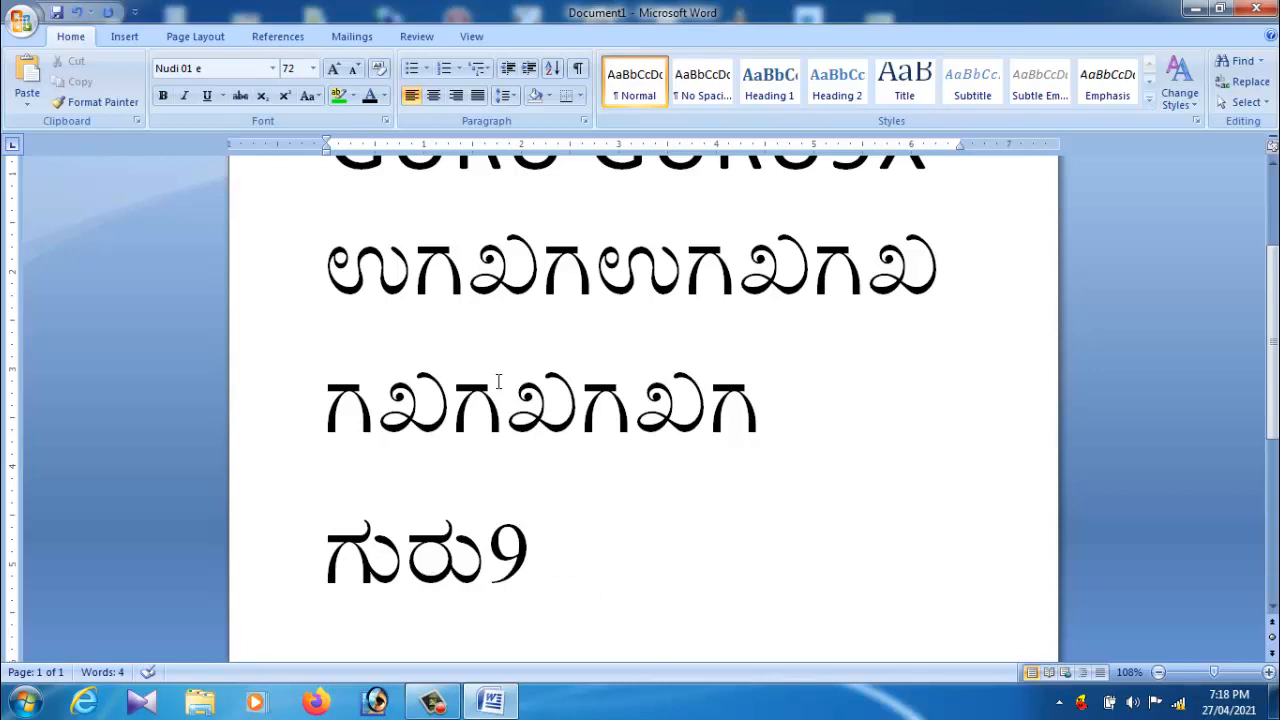
Switch the font to Calibri and add the characters µÀ after ಗುರು9
click(272, 68)
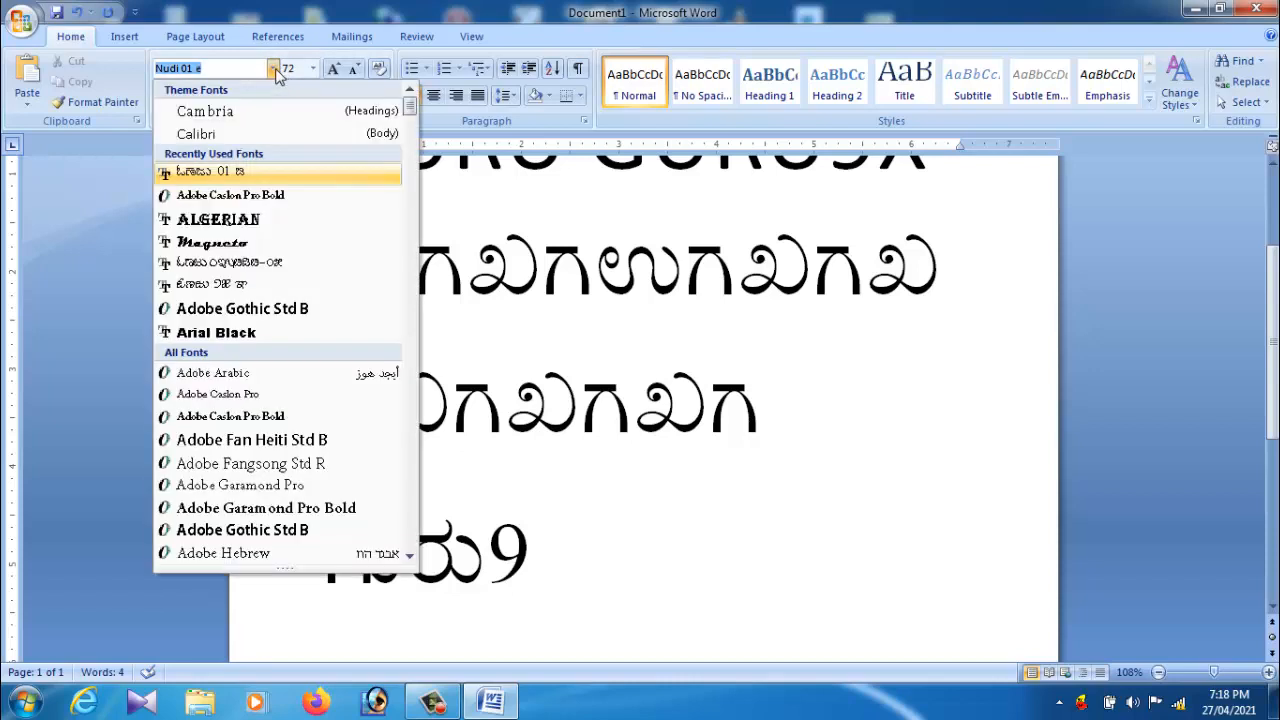
click(270, 136)
text(µÀ)
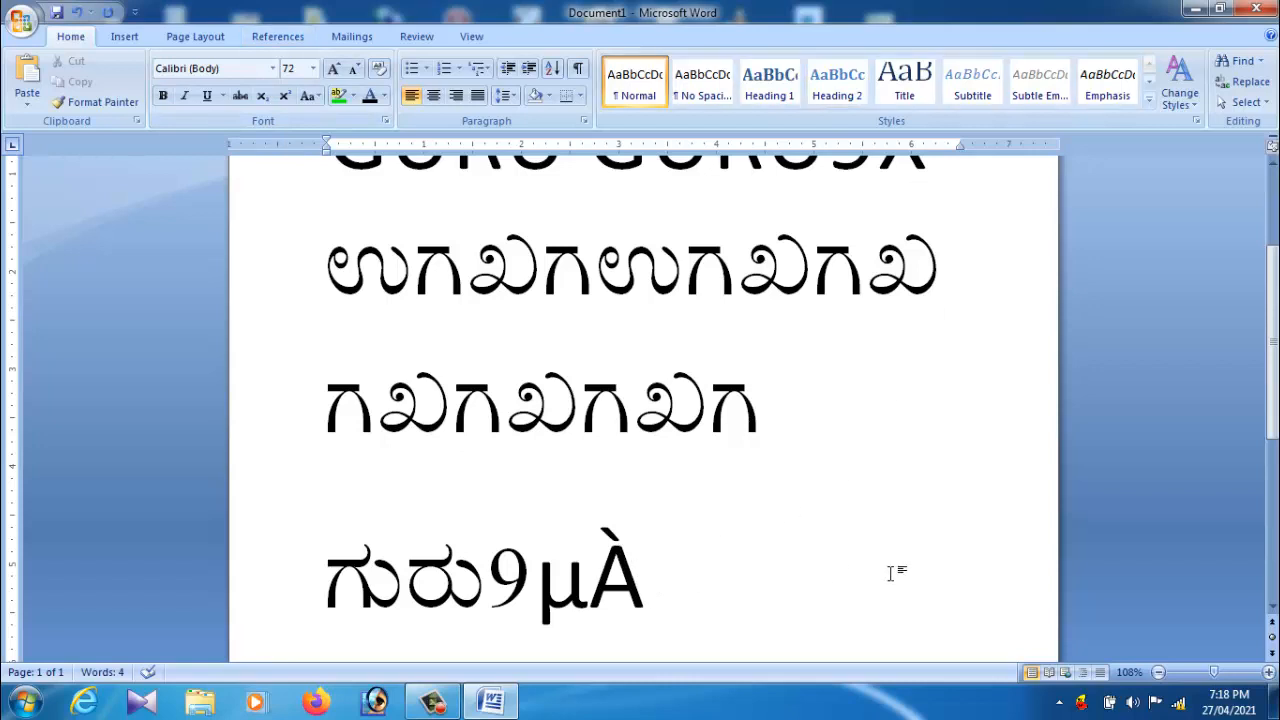
Leave Nudi Direct by restoring Nudi 5.0, and replace the characters µÀ after ಗುರು9 with an English x in Calibri
click(1080, 705)
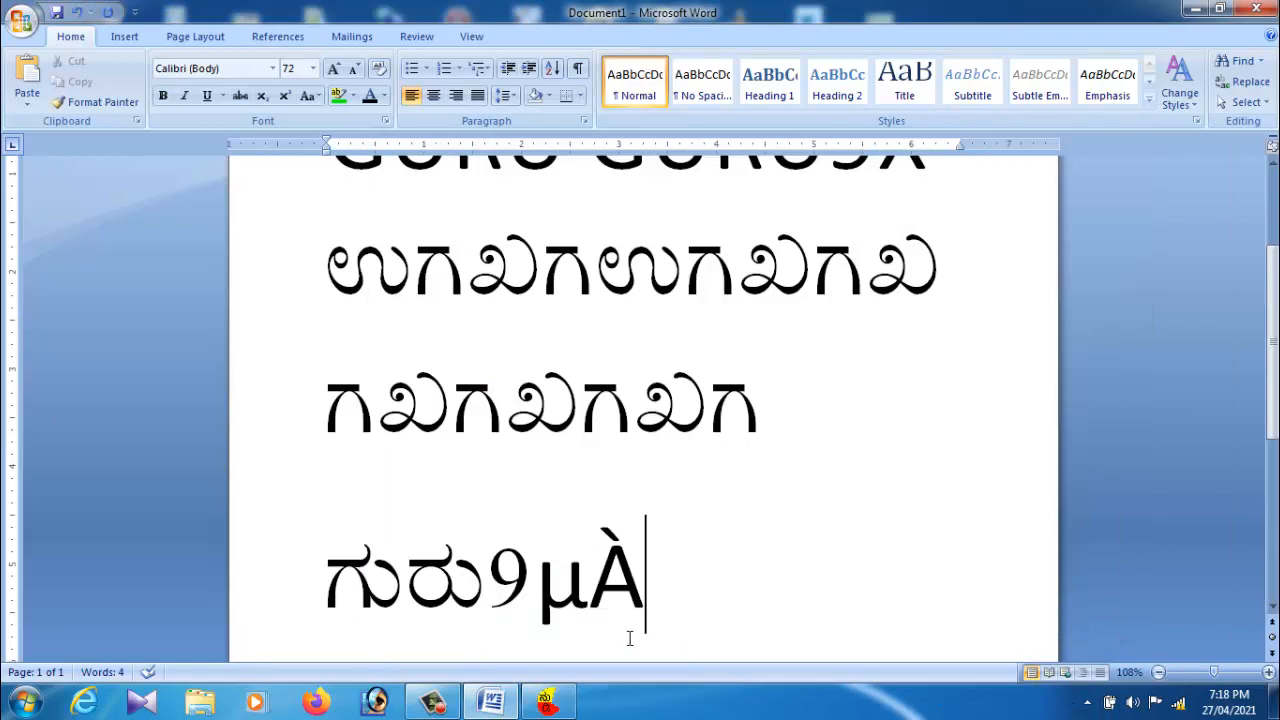
text(x)
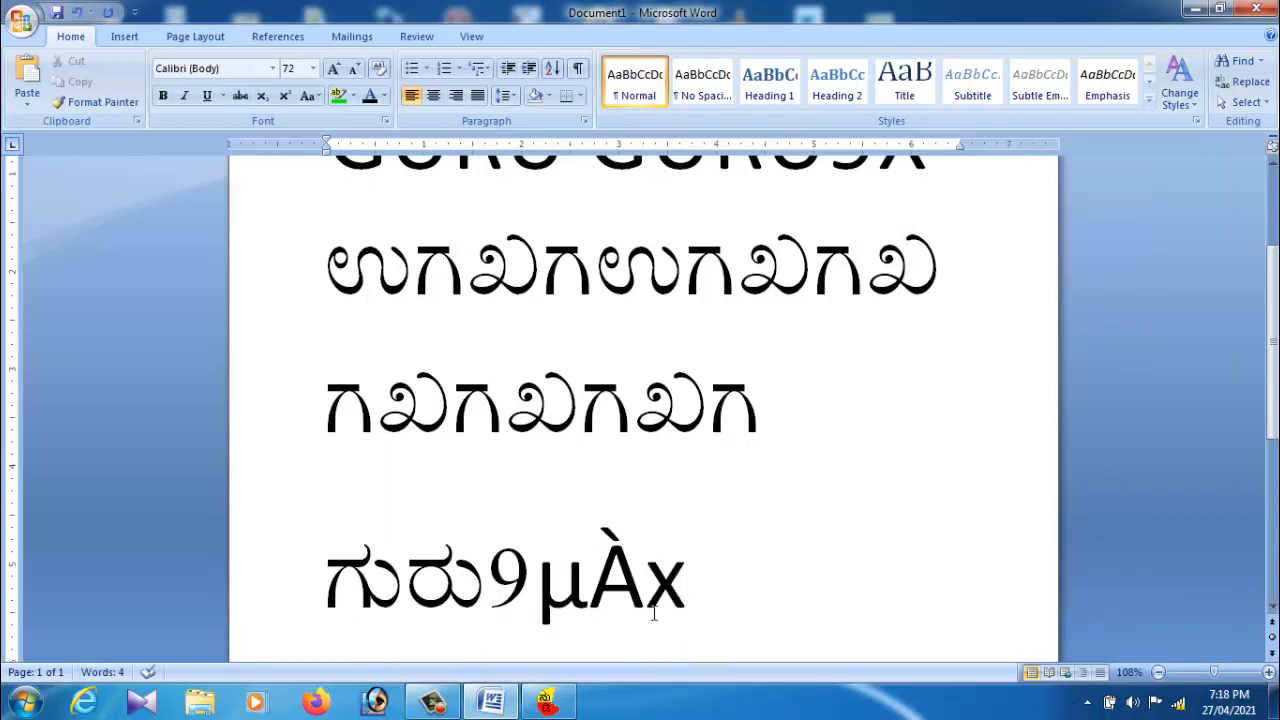
click(650, 652)
key(BackSpace)
key(BackSpace)
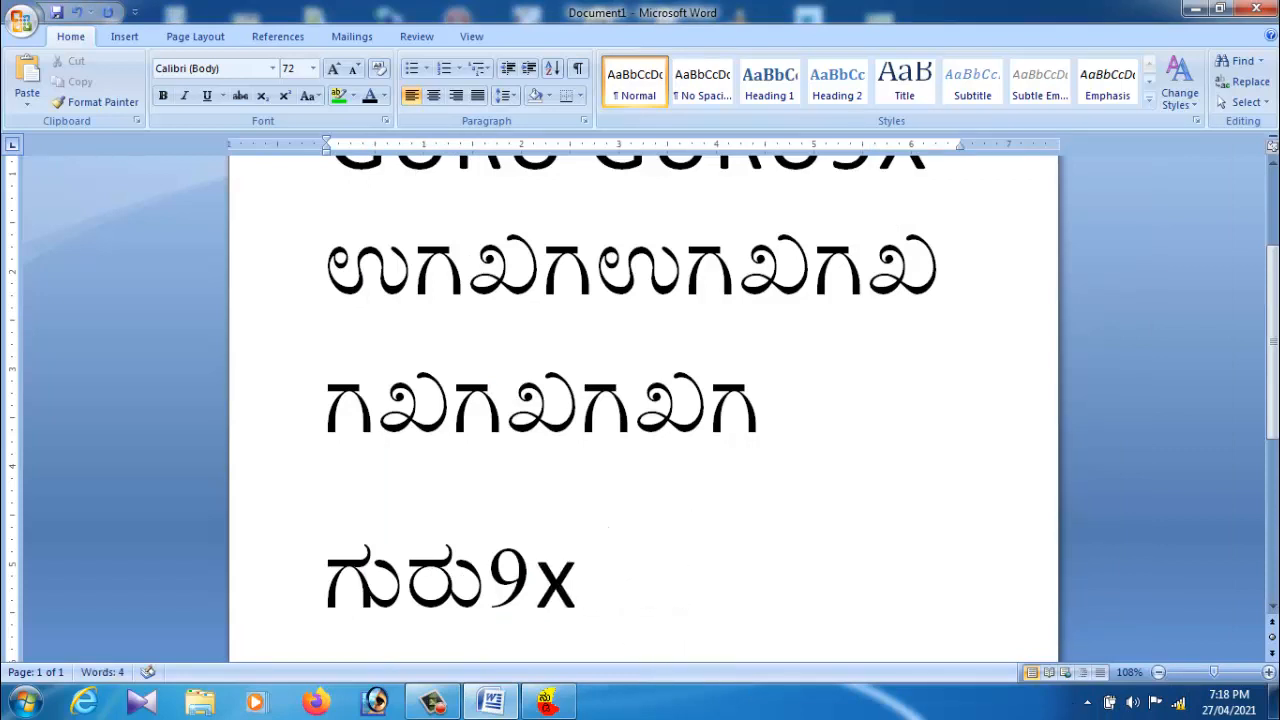
Restart Nudi Direct (ನೇರ ನುಡಿ) from Nudi 5.0 and return to the end of the ಗುರು9x line in the Word document
click(550, 704)
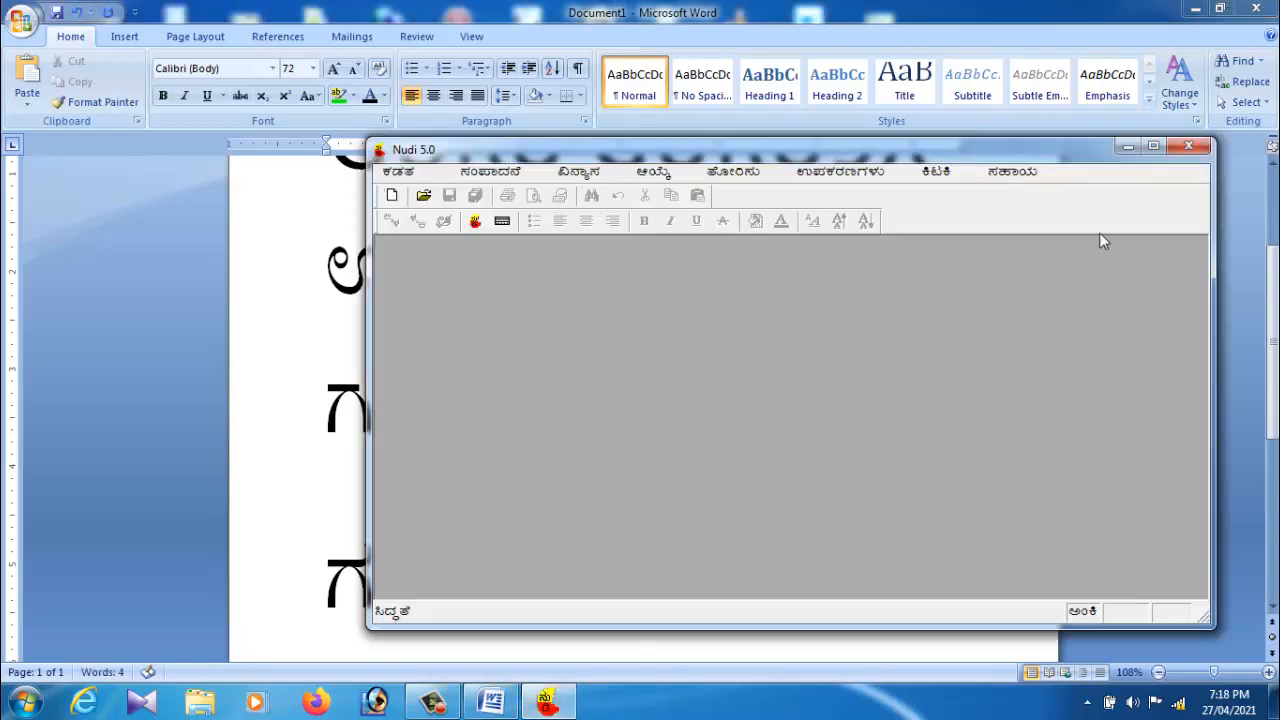
click(945, 176)
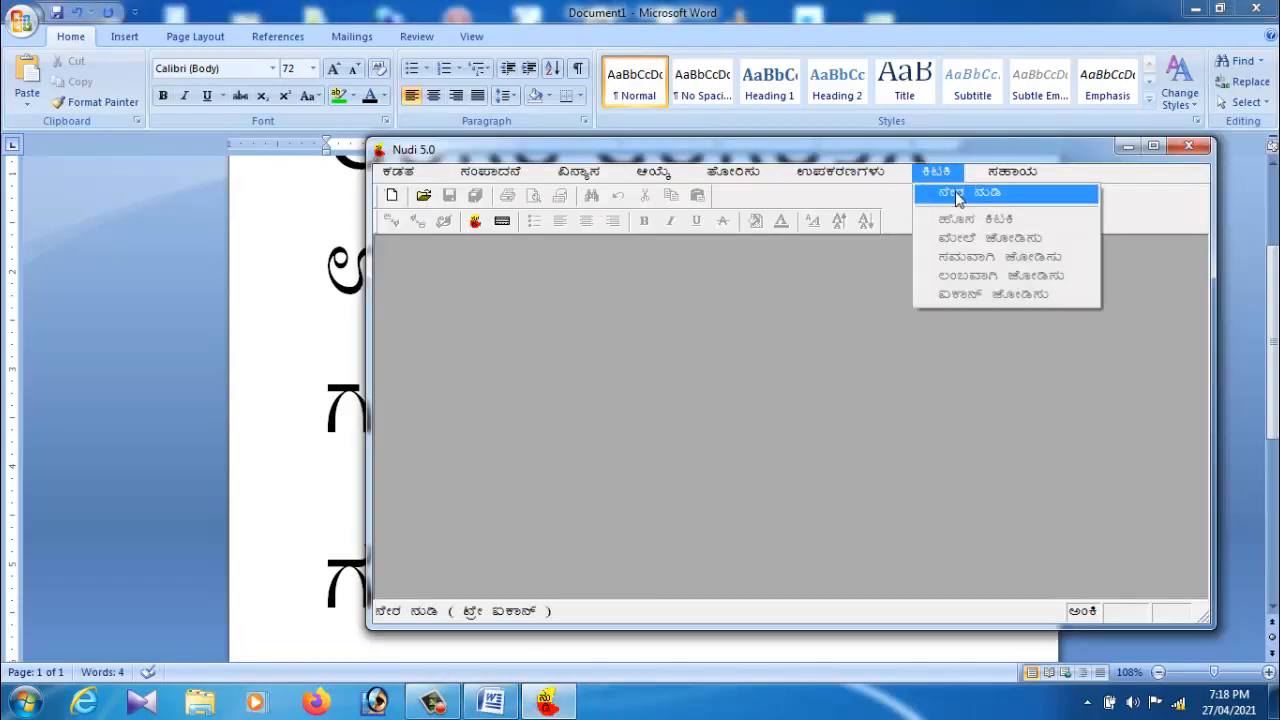
click(955, 193)
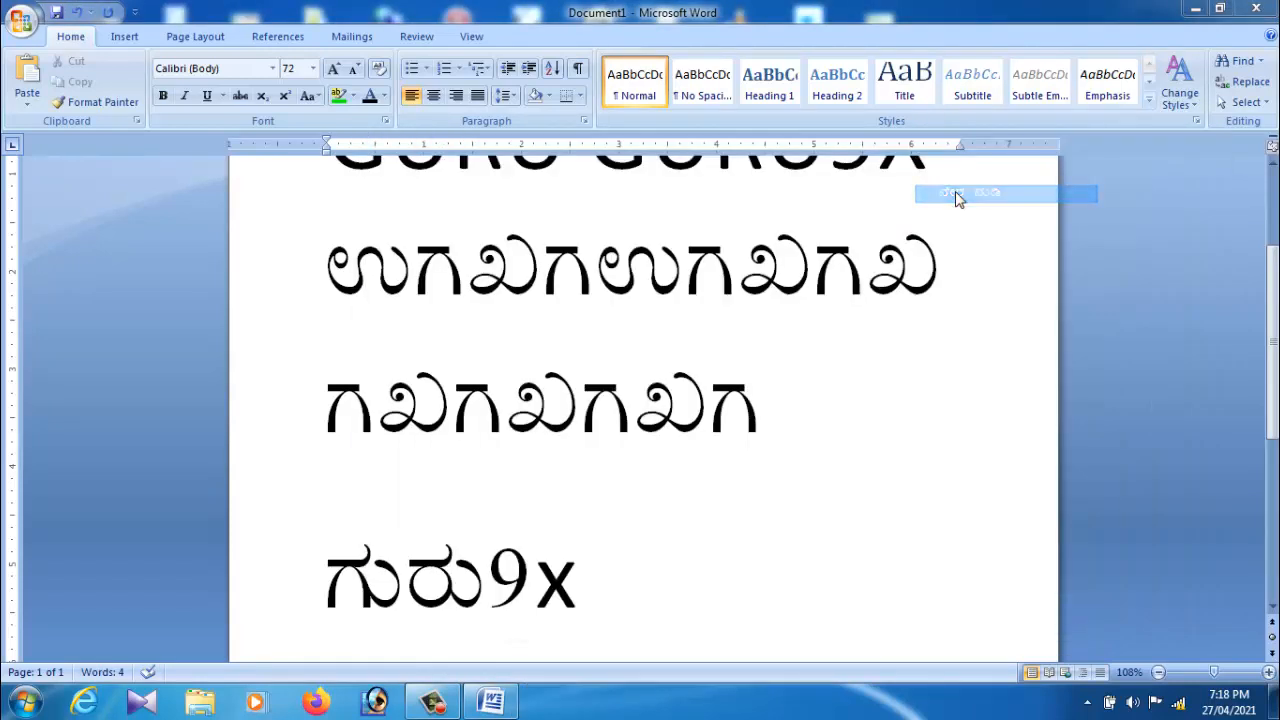
click(587, 598)
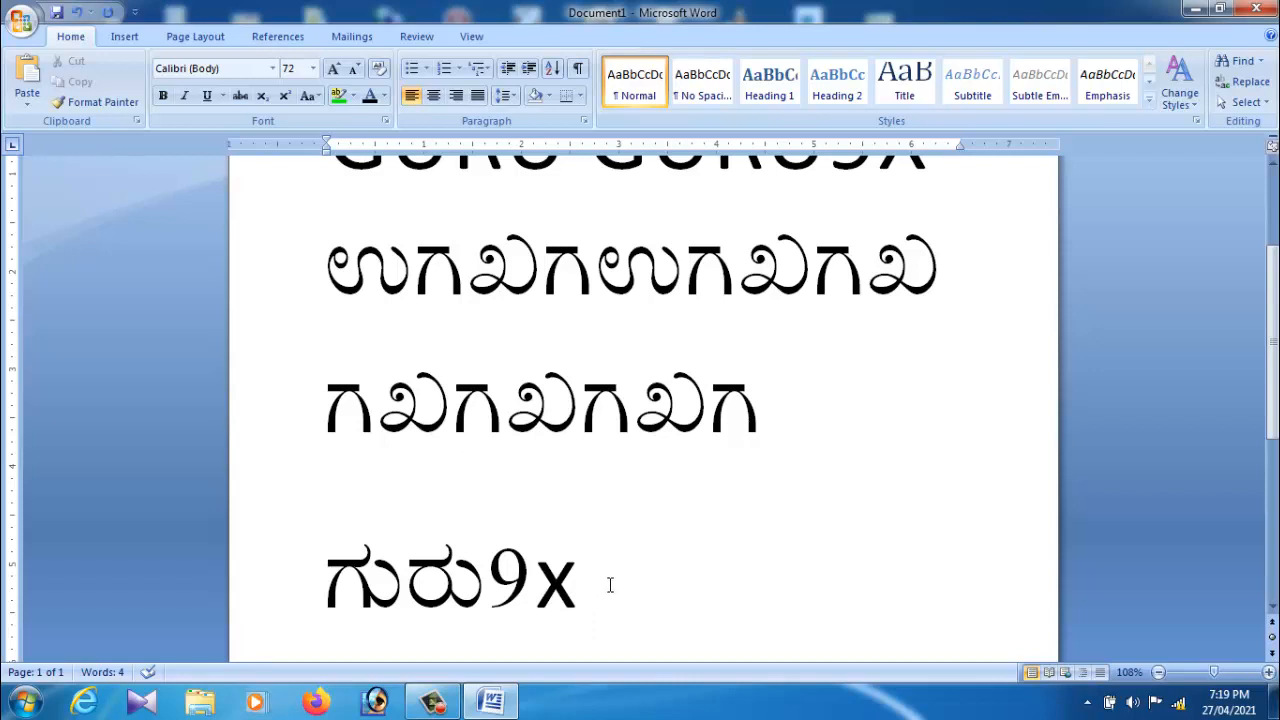
Start a new line below ಗುರು9x, try a Kannada keystroke in Calibri, and delete the resulting § character
scroll(610, 585, down, 1)
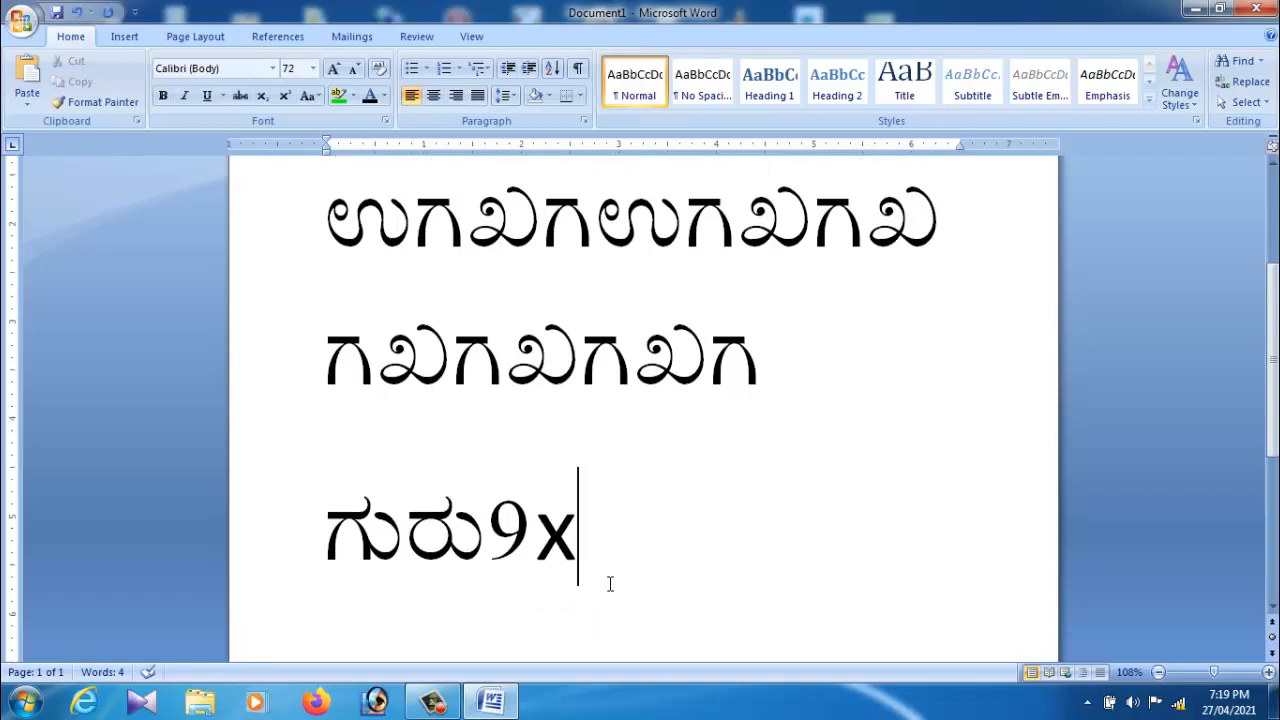
key(Return)
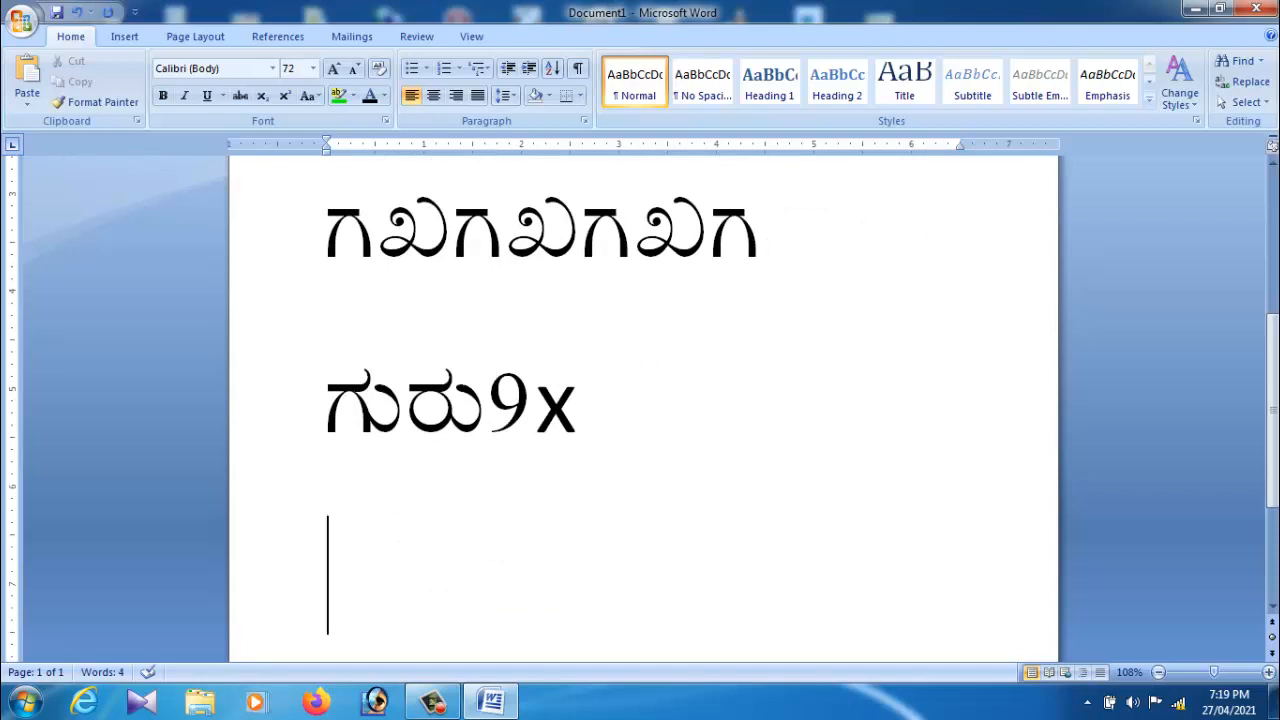
text(§)
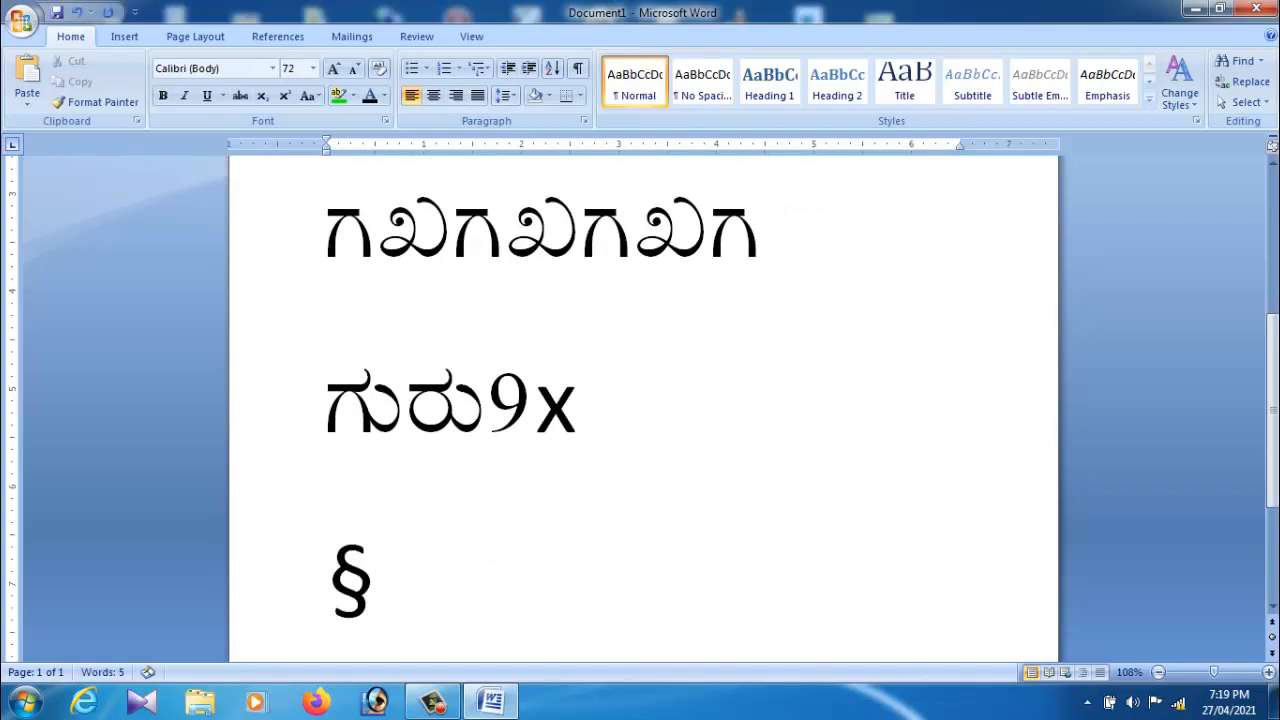
key(BackSpace)
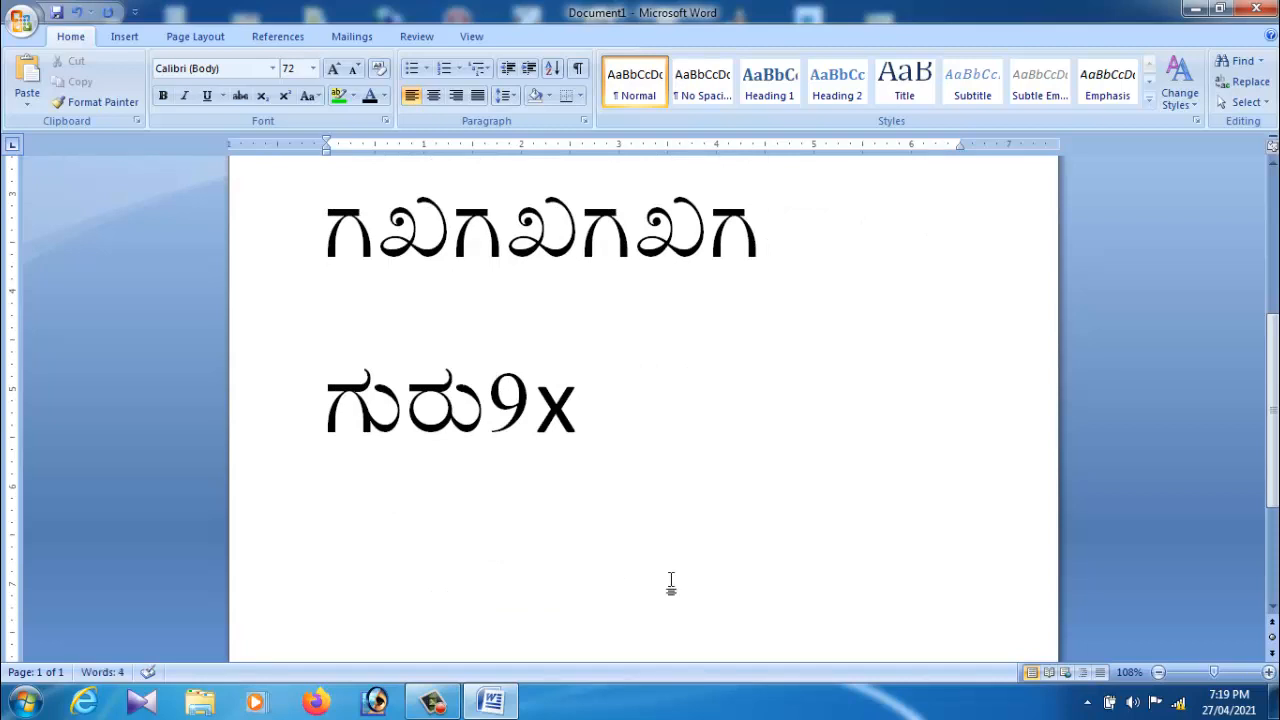
Set the font to Nudi 01 e and enter ಭಾರತ ಸರ್ಕಾರ on the new line, correcting the misspelled ಬಾರತ
click(272, 68)
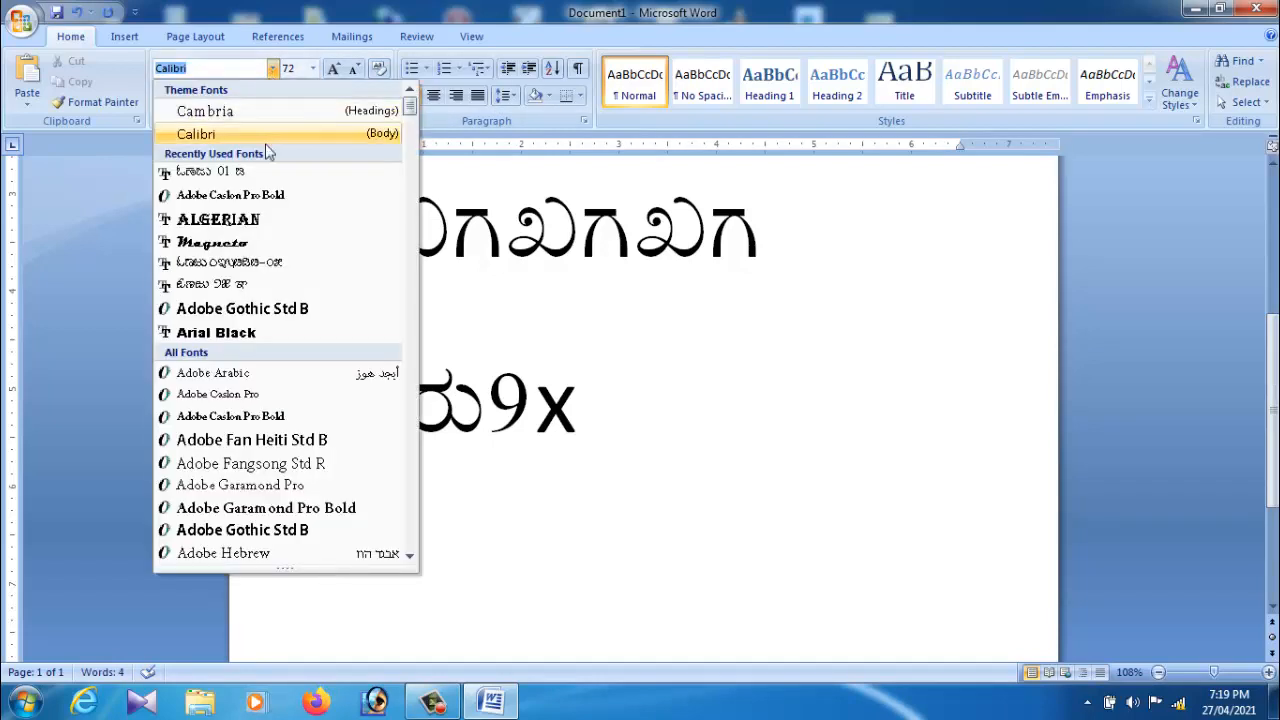
click(212, 171)
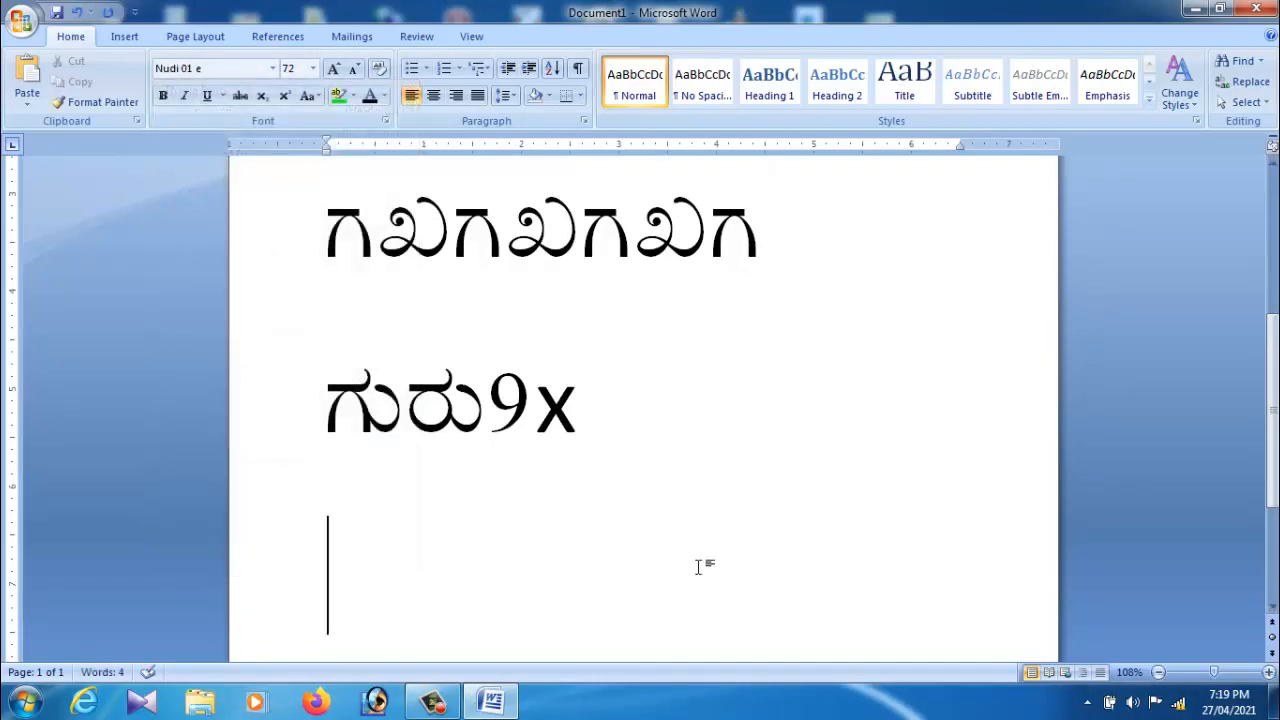
text(ಬಾರತ)
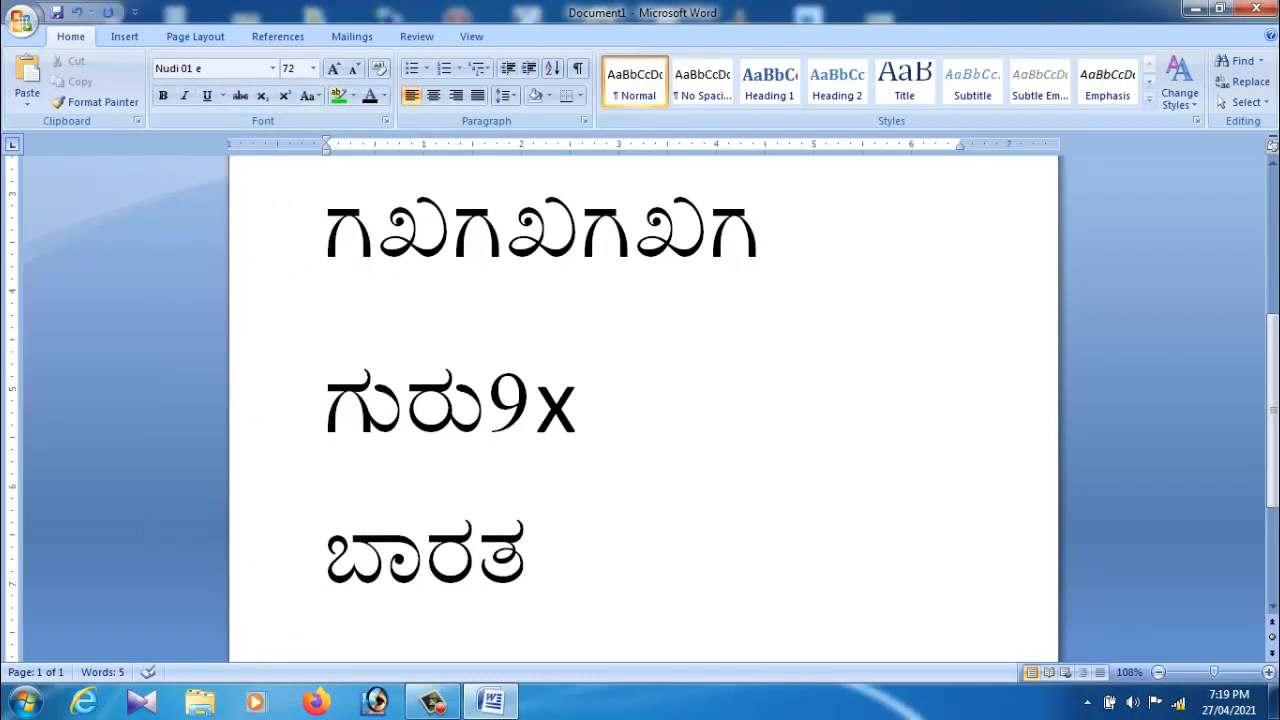
key(BackSpace)
key(BackSpace)
key(BackSpace)
key(BackSpace)
text(ಭ)
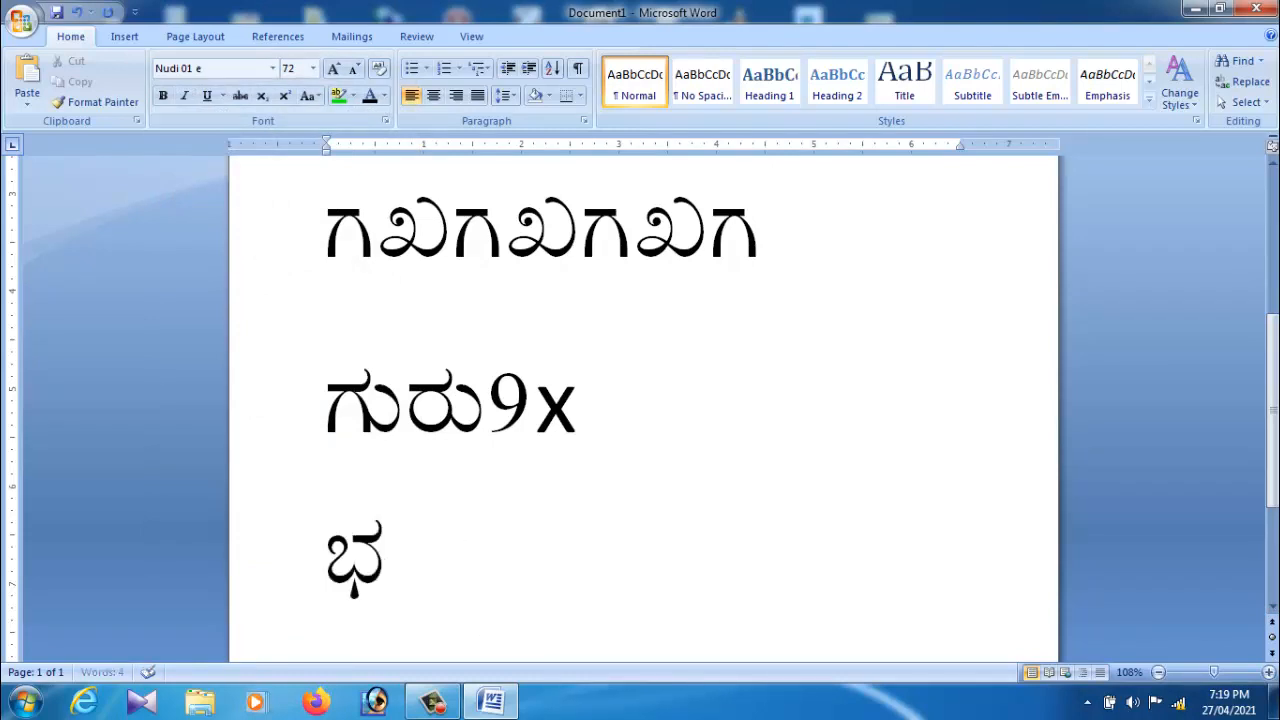
text(ಾರತ )
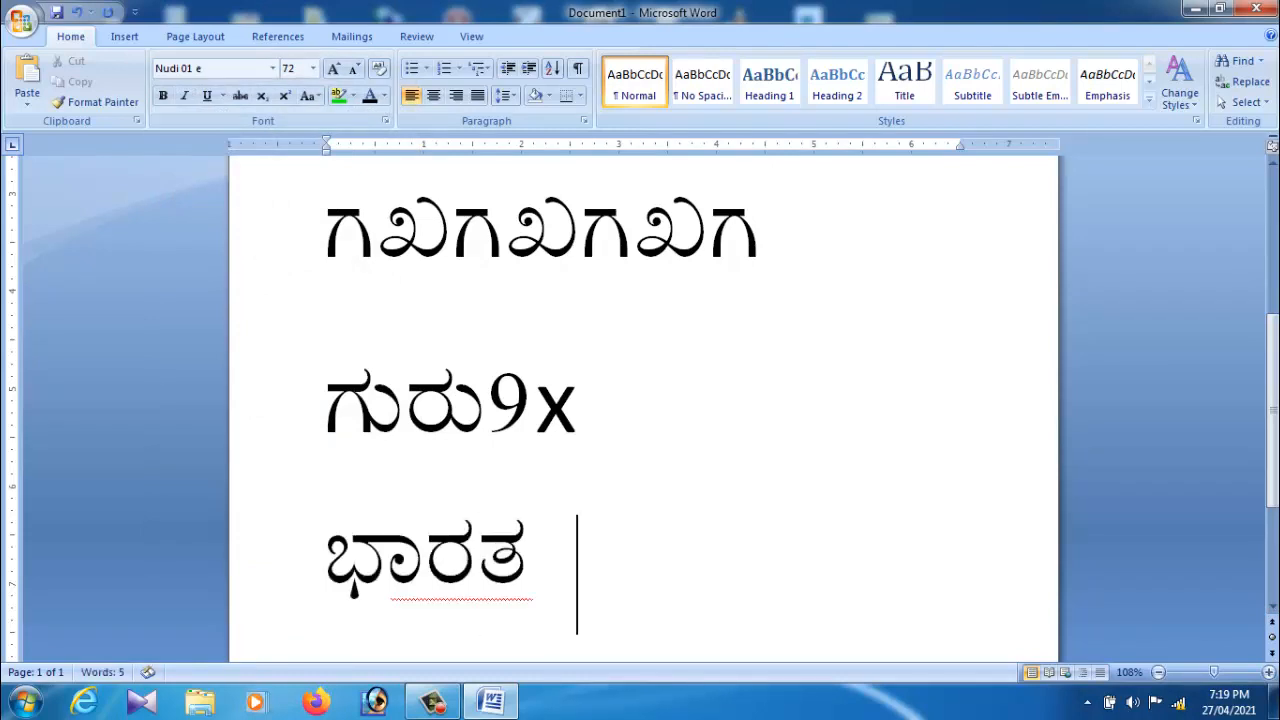
text(ಸರ್ಕಾರ)
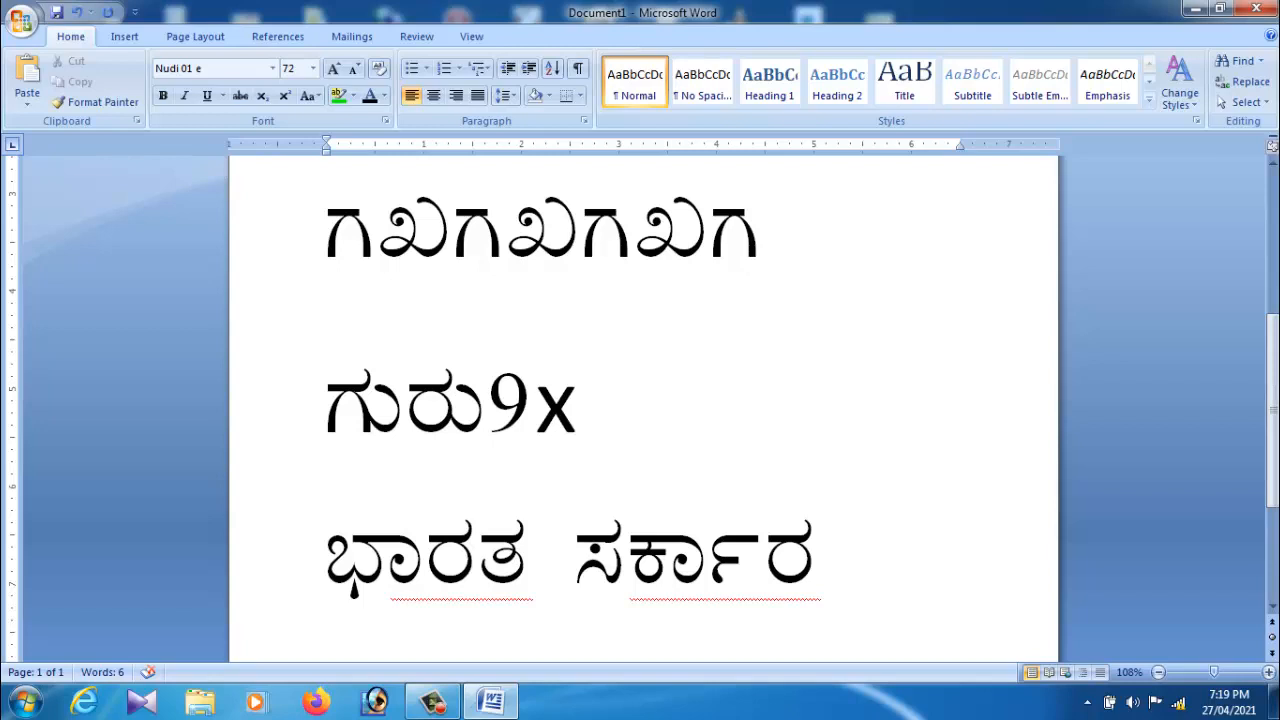
key(Up)
triple_click(352, 425)
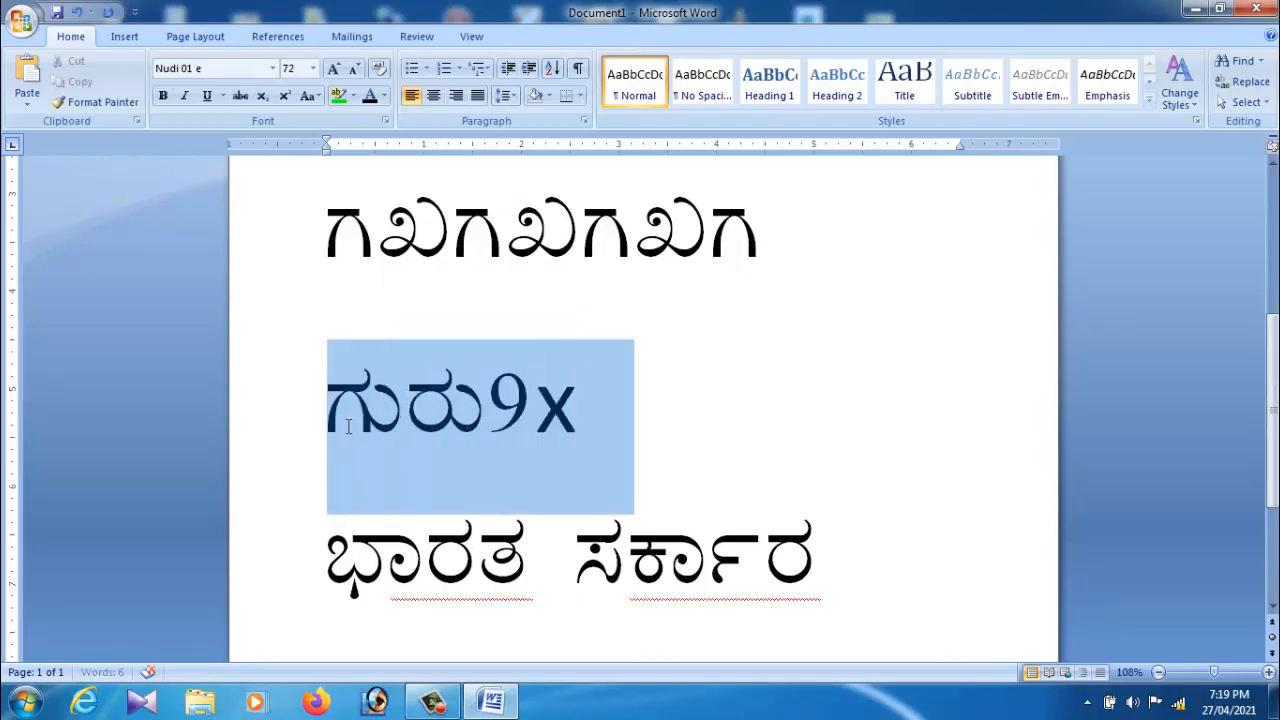
click(590, 425)
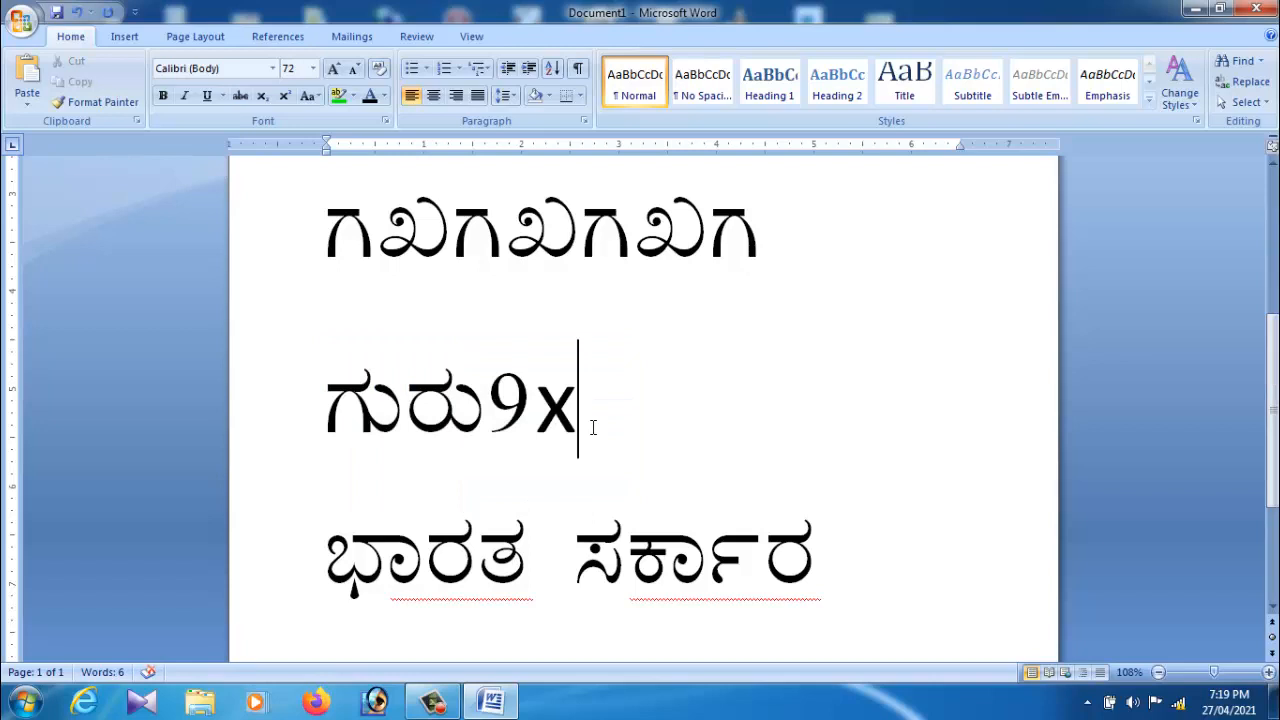
click(827, 573)
text(')
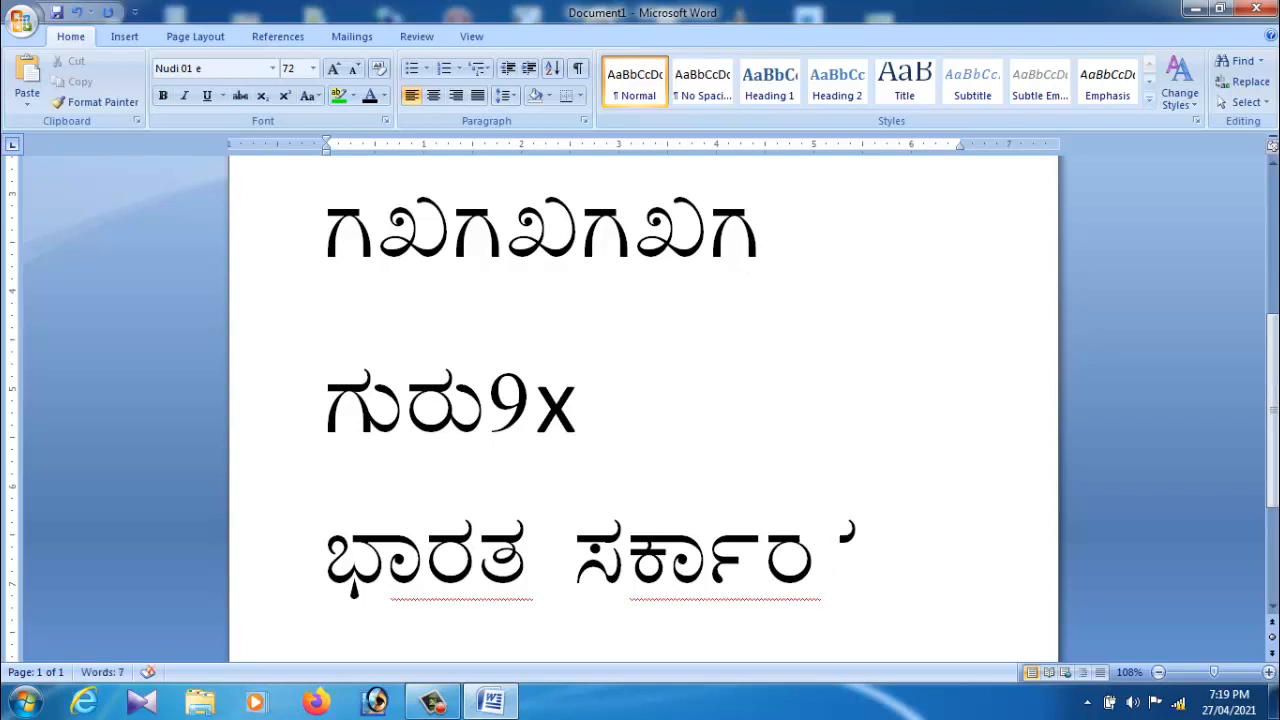
key(BackSpace)
key(BackSpace)
Insert a page break after ಭಾರತ ಸರ್ಕಾರ and enter ಮಾಹಿತಿ on the new page, followed by an empty line
key(ctrl+Return)
text(m)
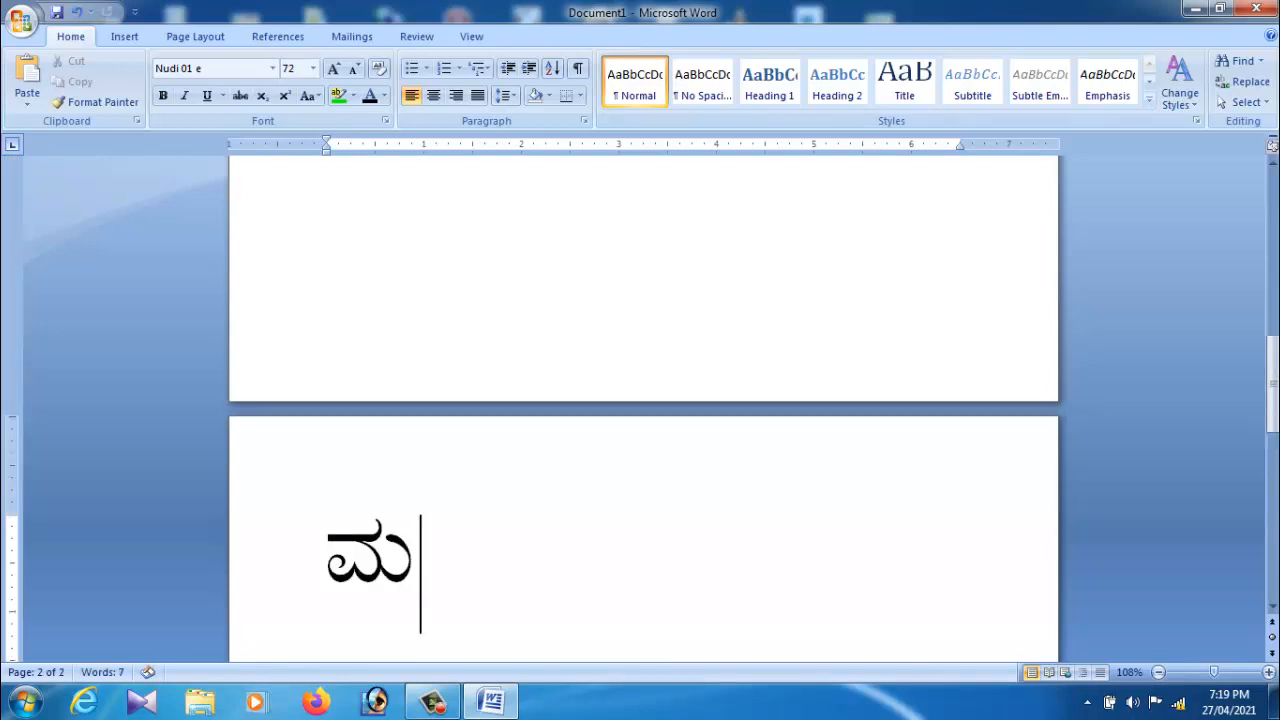
text(A)
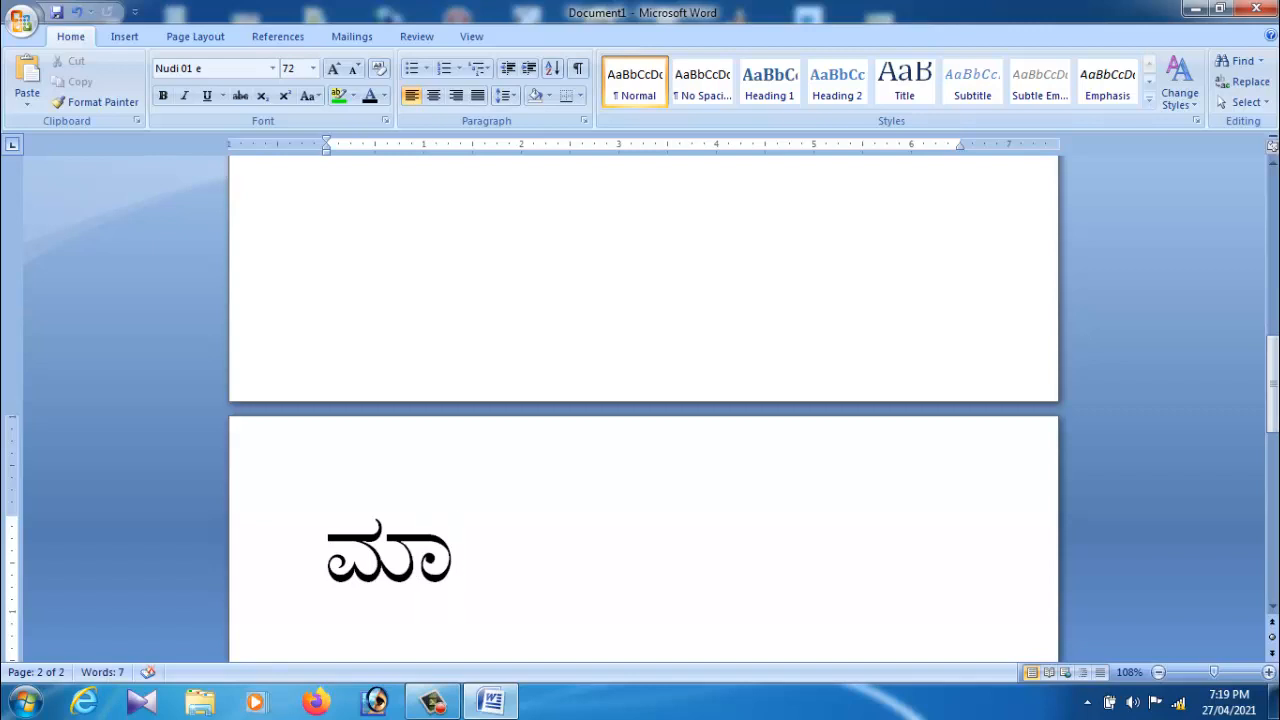
text(hit)
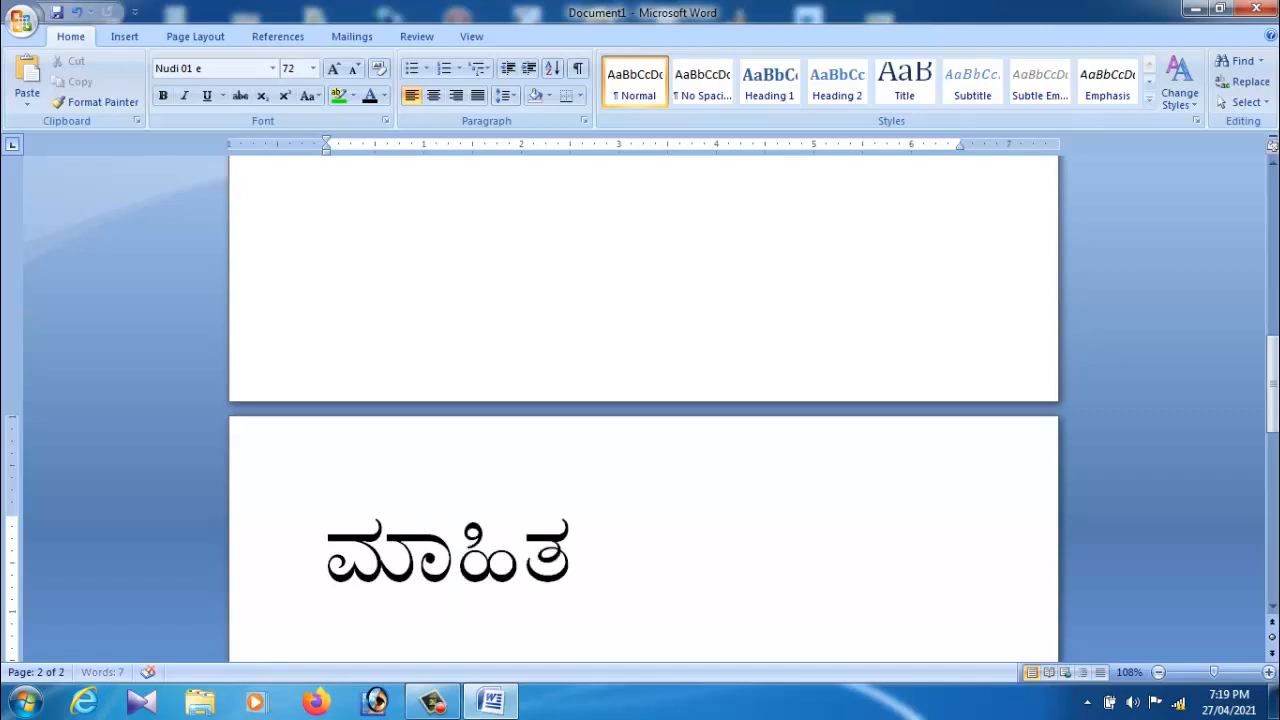
text(i)
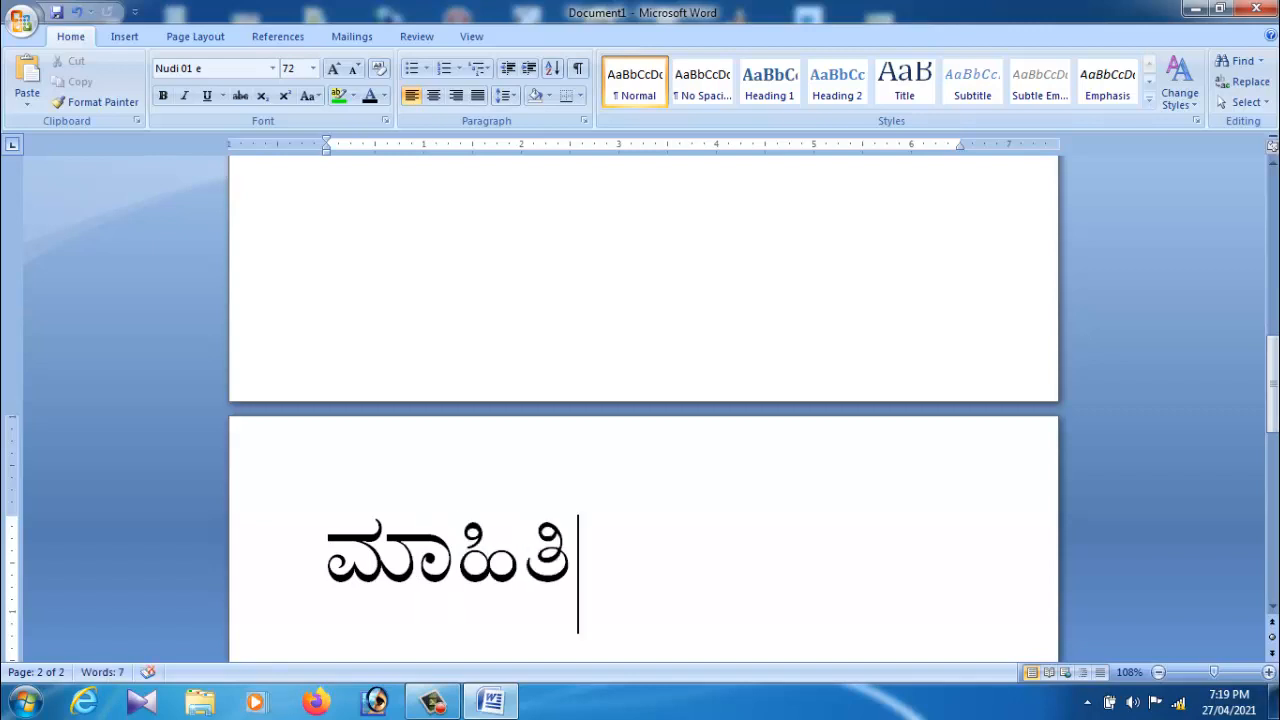
key(Return)
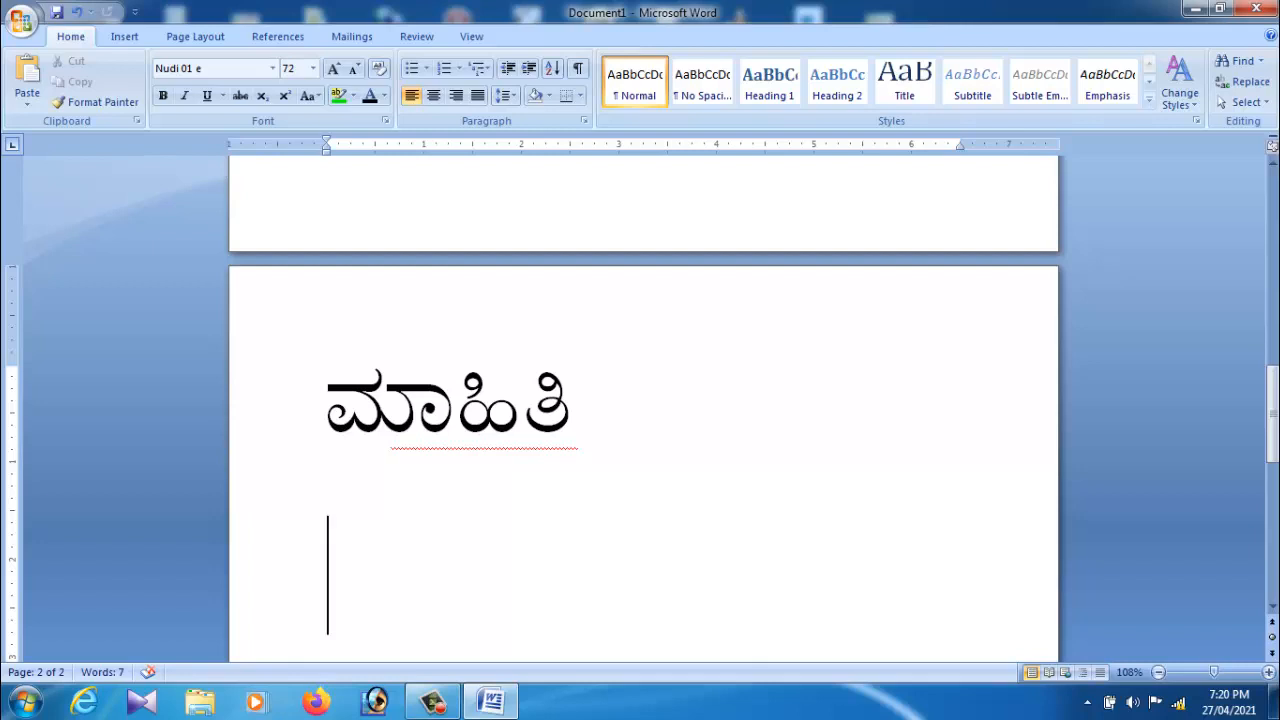
Try centred and right alignment on the ಮಾಹಿತಿ line and return it to left alignment
click(568, 424)
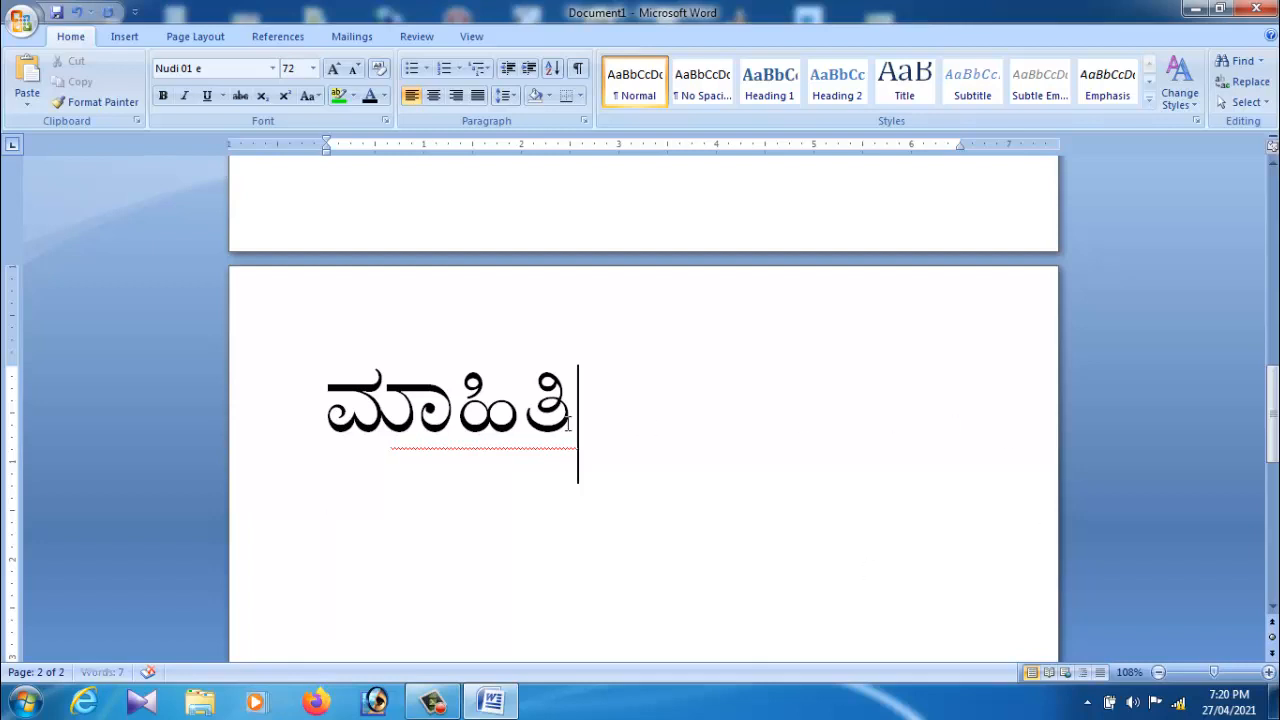
click(434, 97)
click(456, 97)
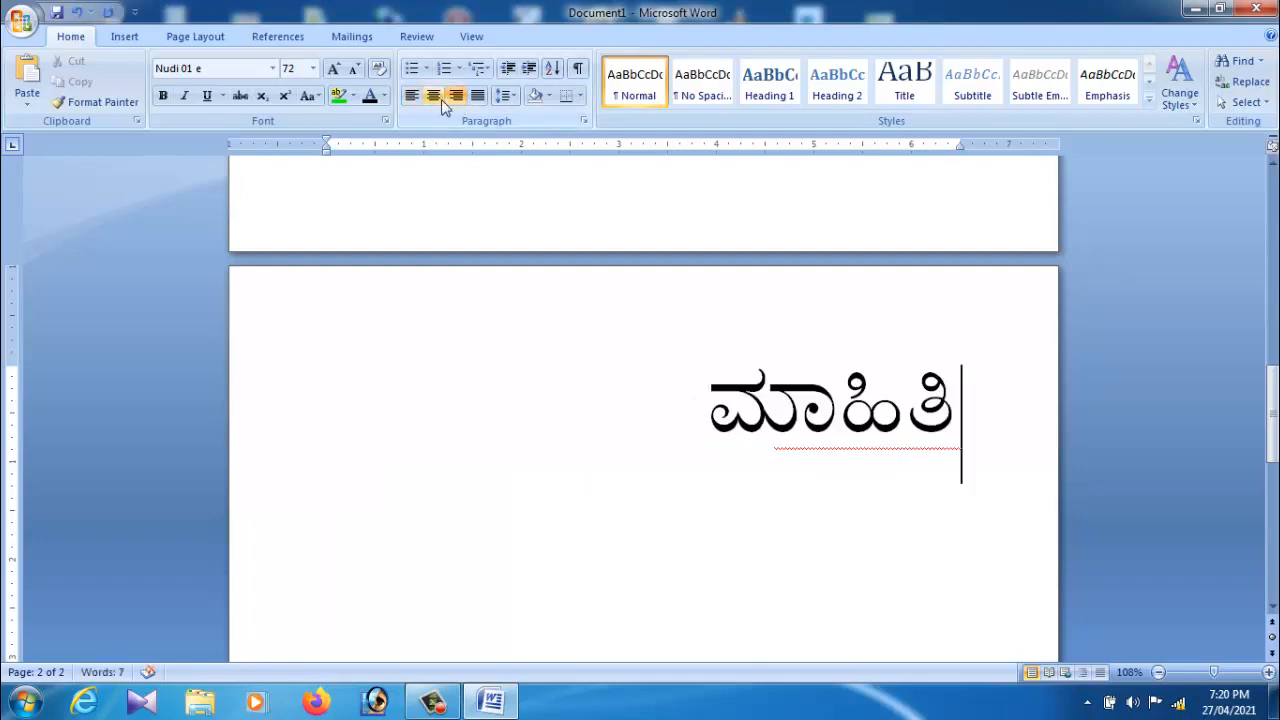
click(441, 99)
click(411, 96)
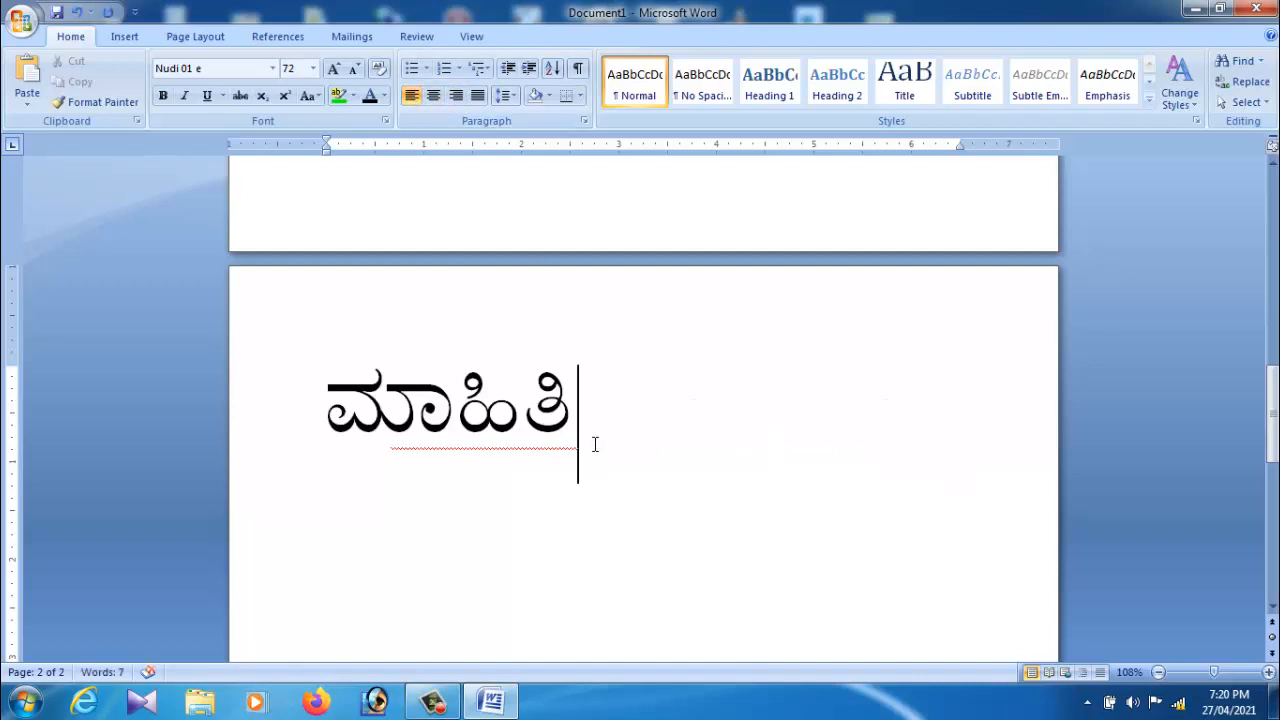
Review the typed lines back up to the first page and close the Word document without saving the changes
scroll(595, 444, up, 10)
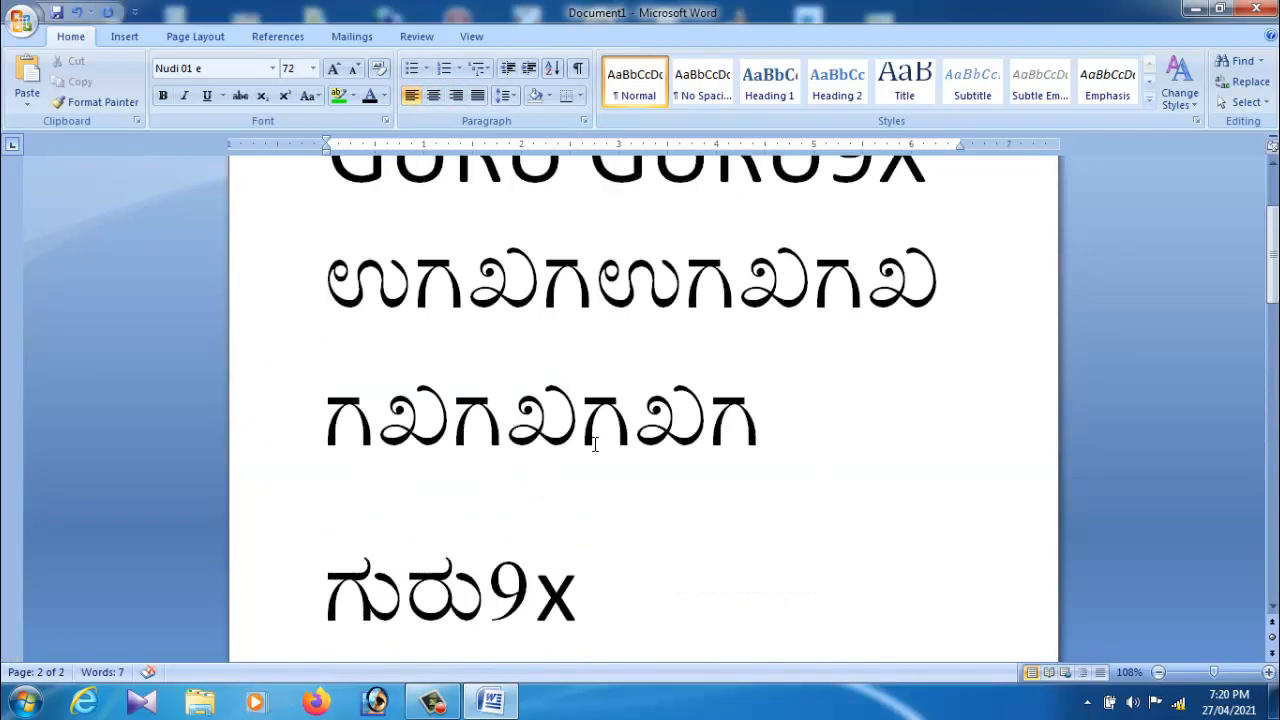
scroll(595, 444, up, 2)
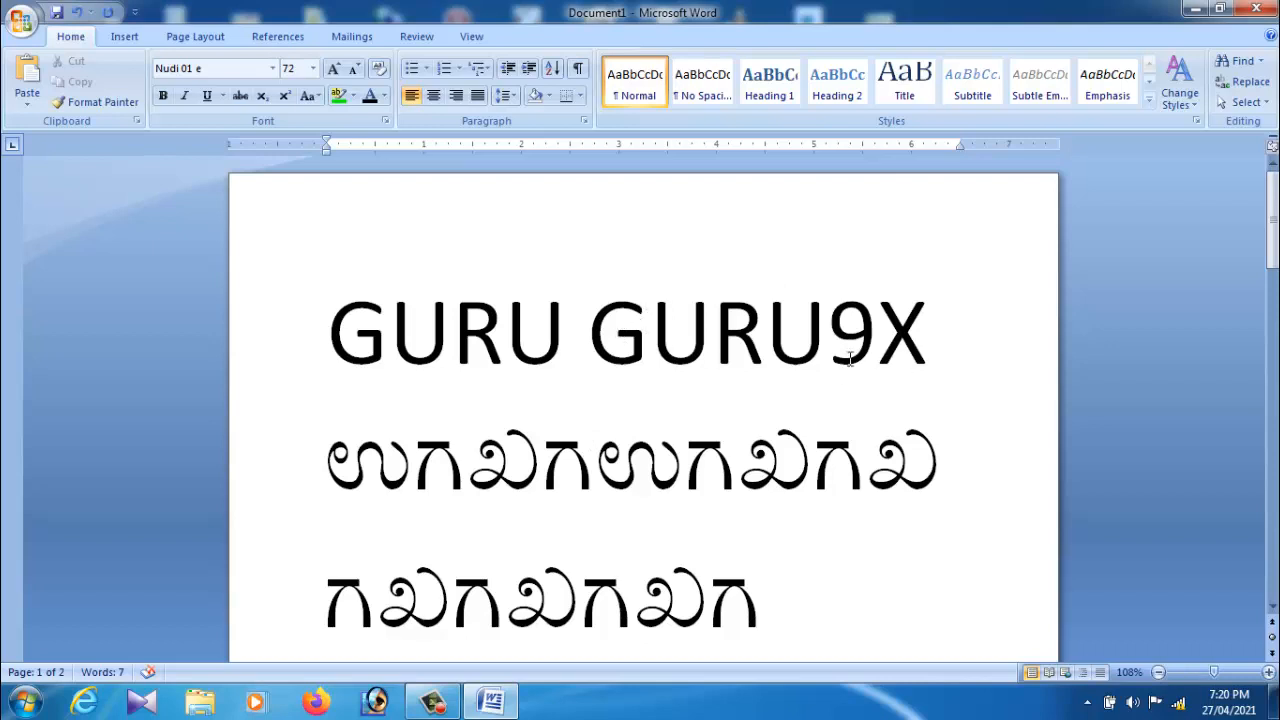
click(1256, 8)
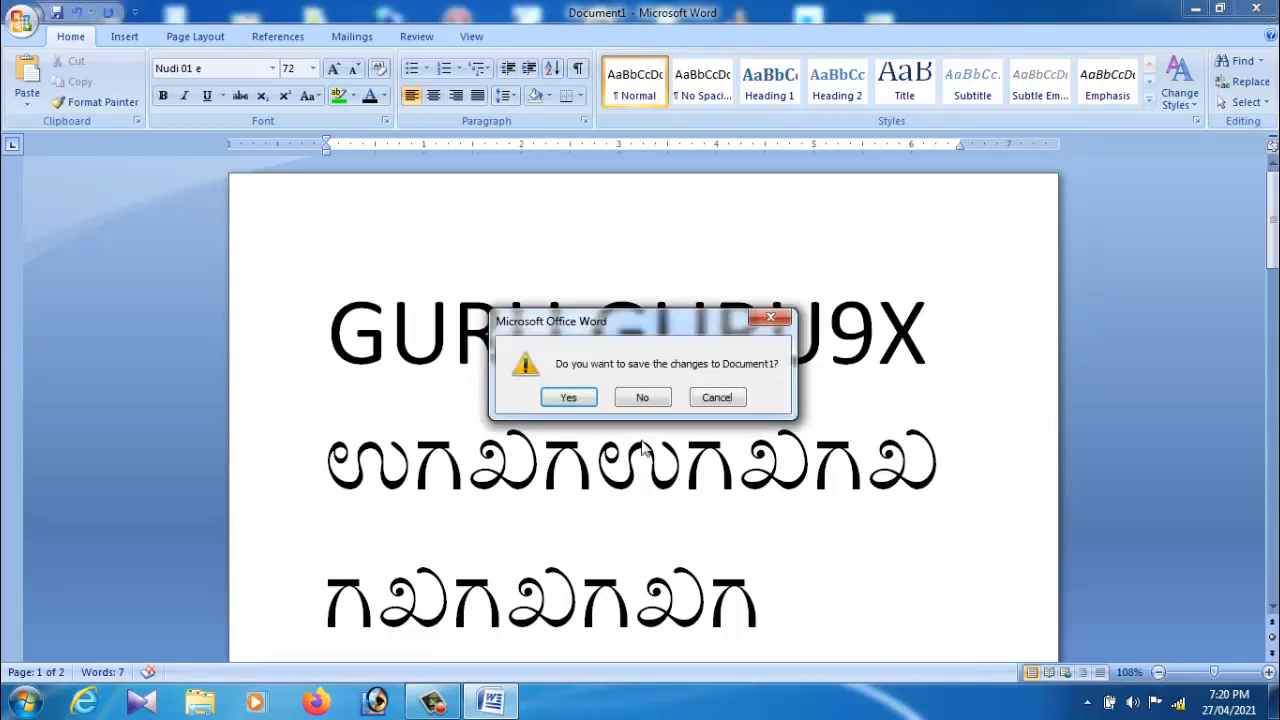
click(644, 399)
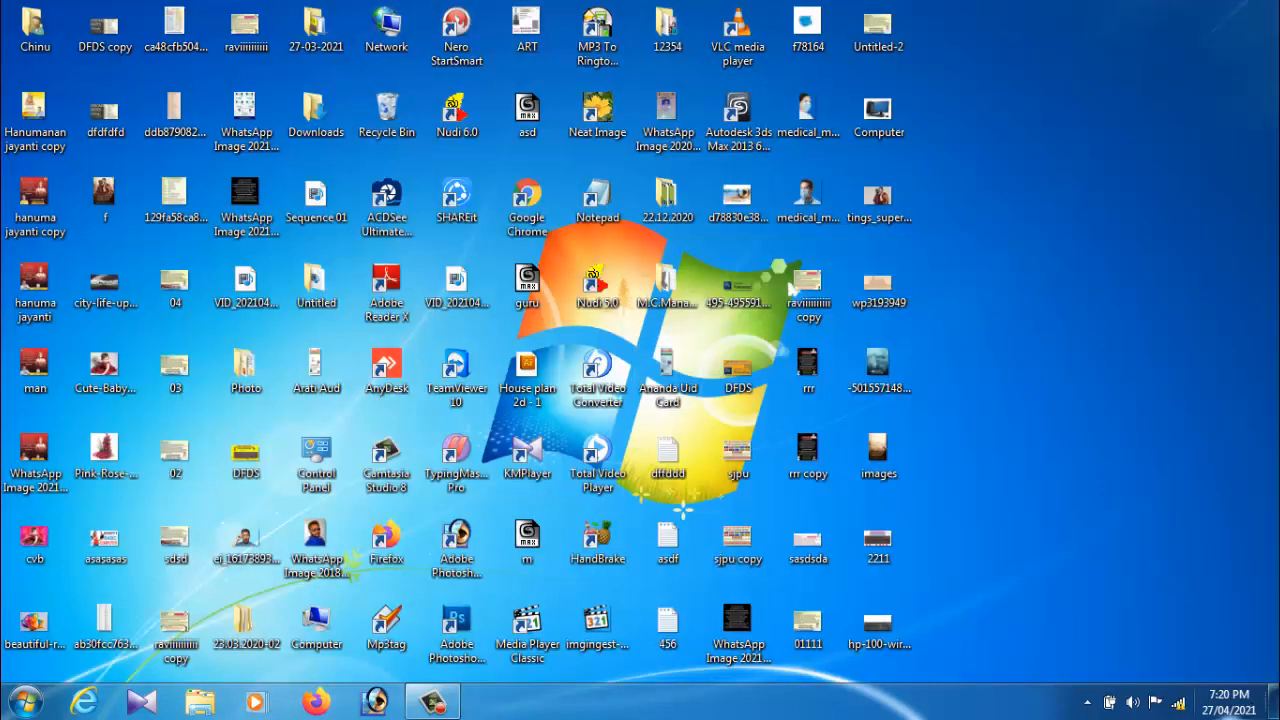
Restore Nudi 5.0 from its hidden notification icon and close the program
click(1087, 704)
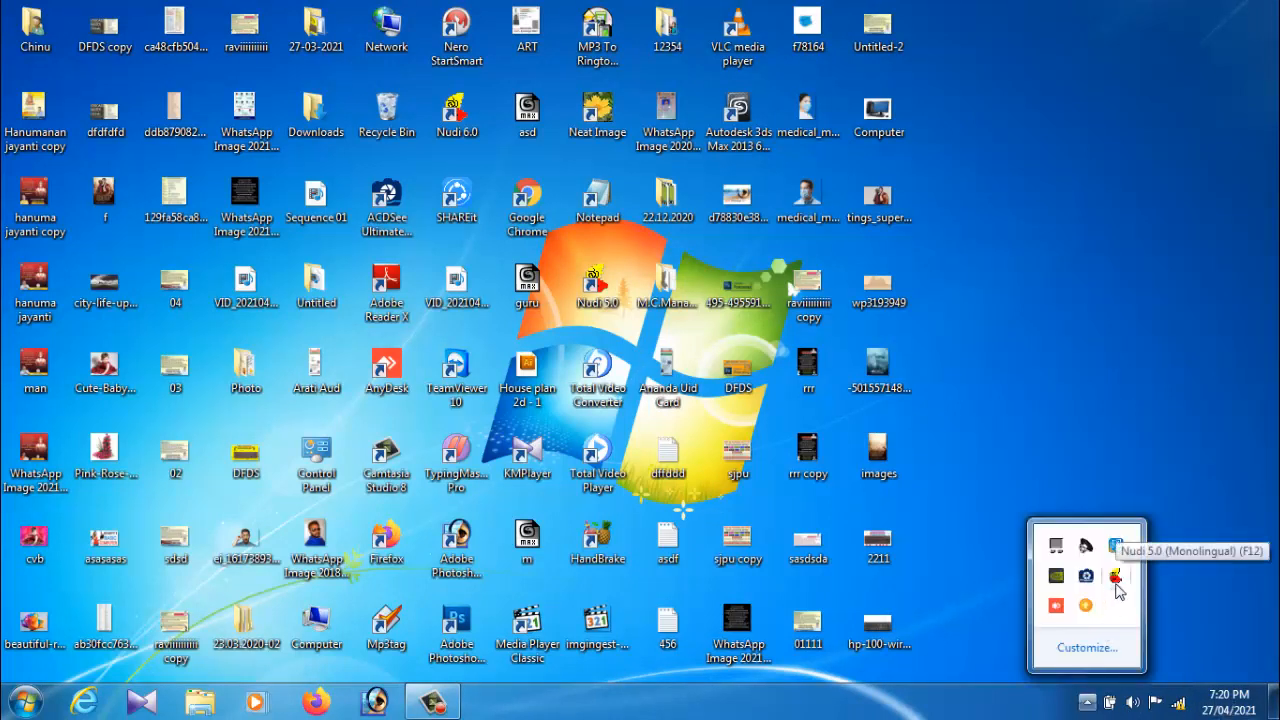
click(1116, 580)
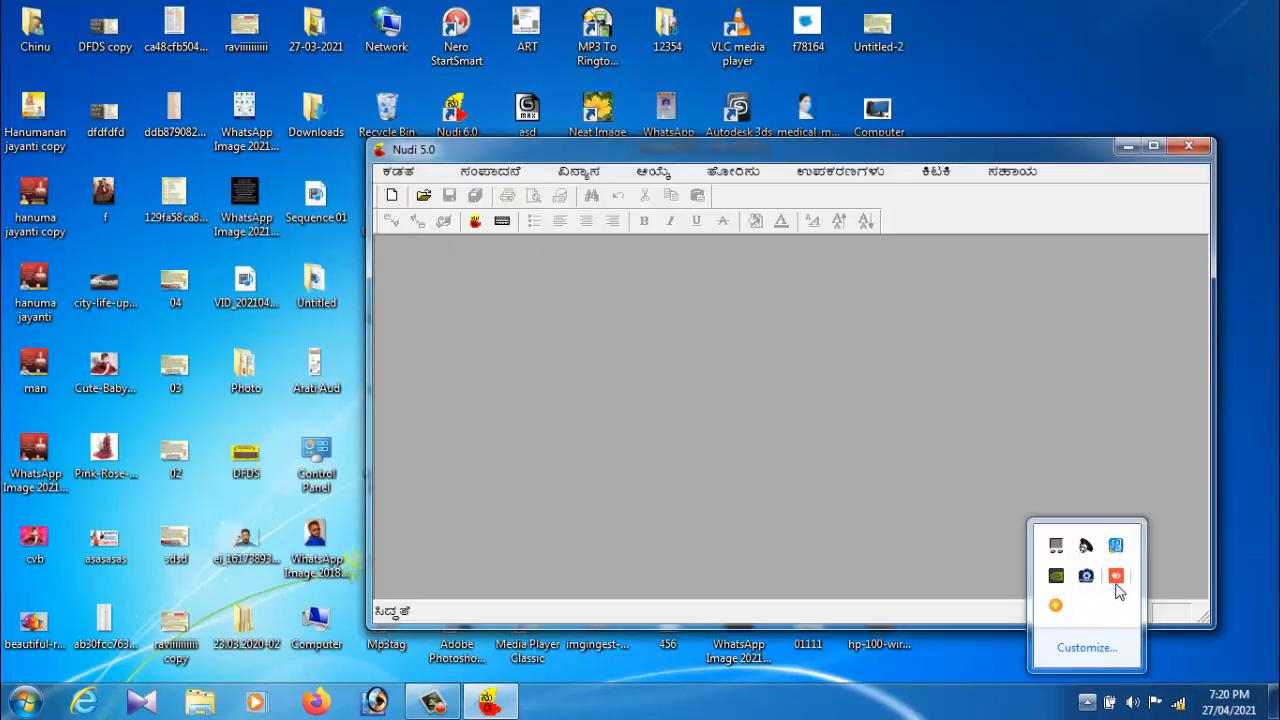
click(1188, 146)
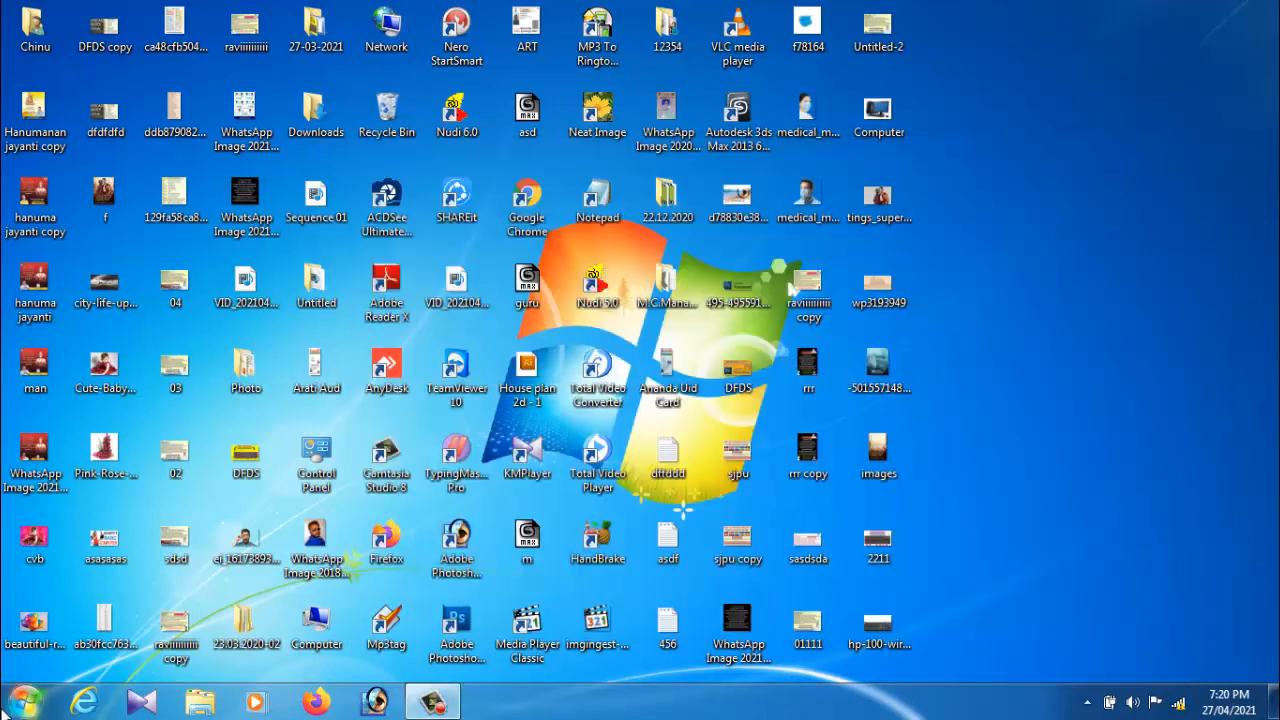
Open Microsoft Office Excel 2007 and maximize both the program window and the Book1 workbook window
click(25, 702)
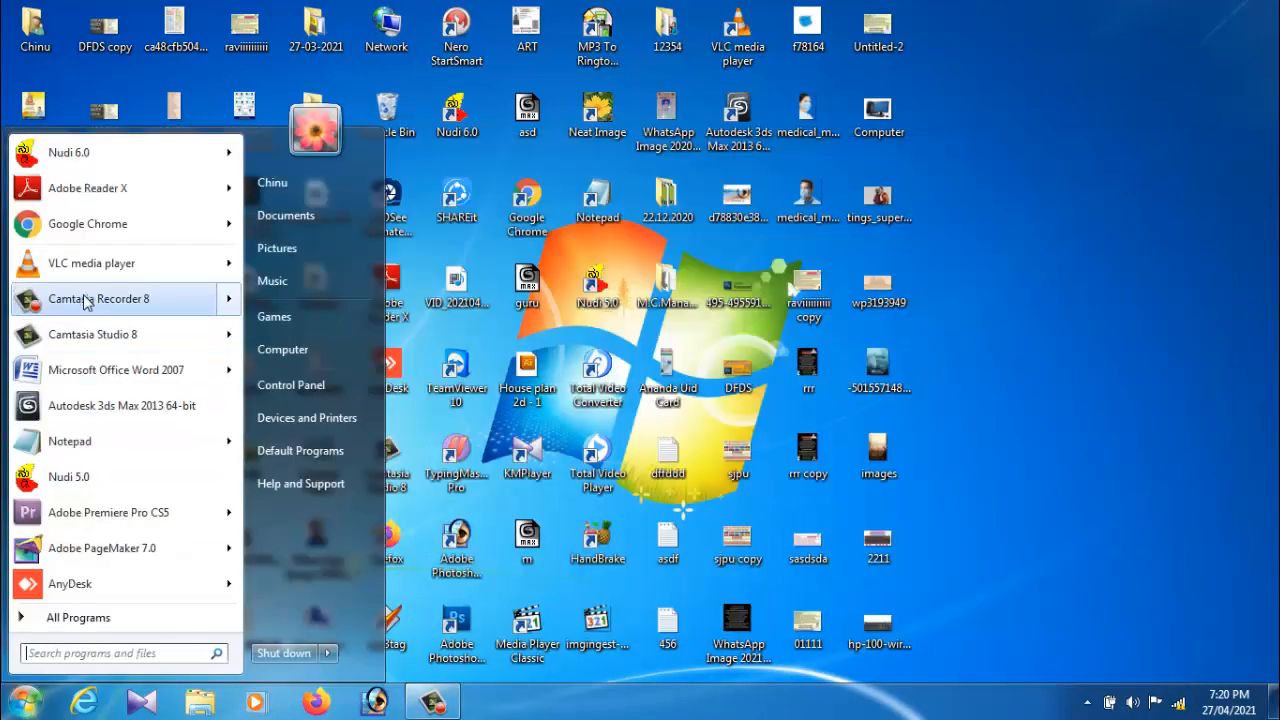
click(93, 620)
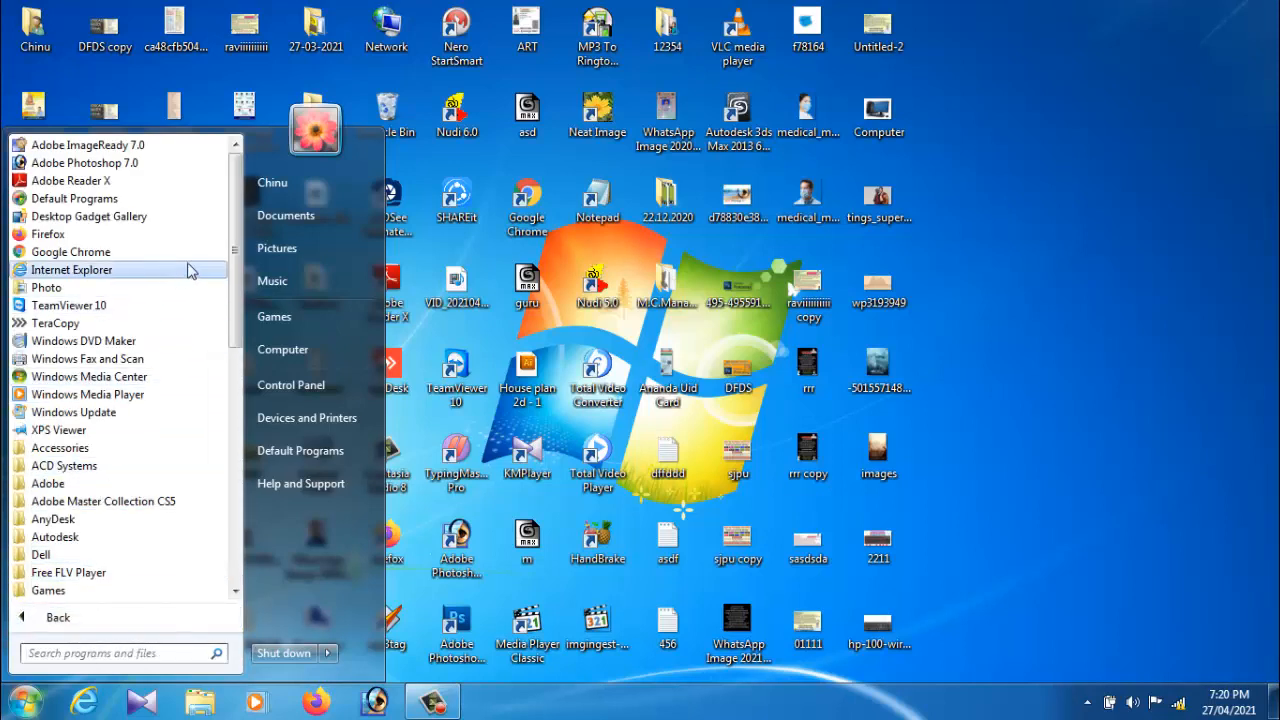
drag(236, 252, 237, 374)
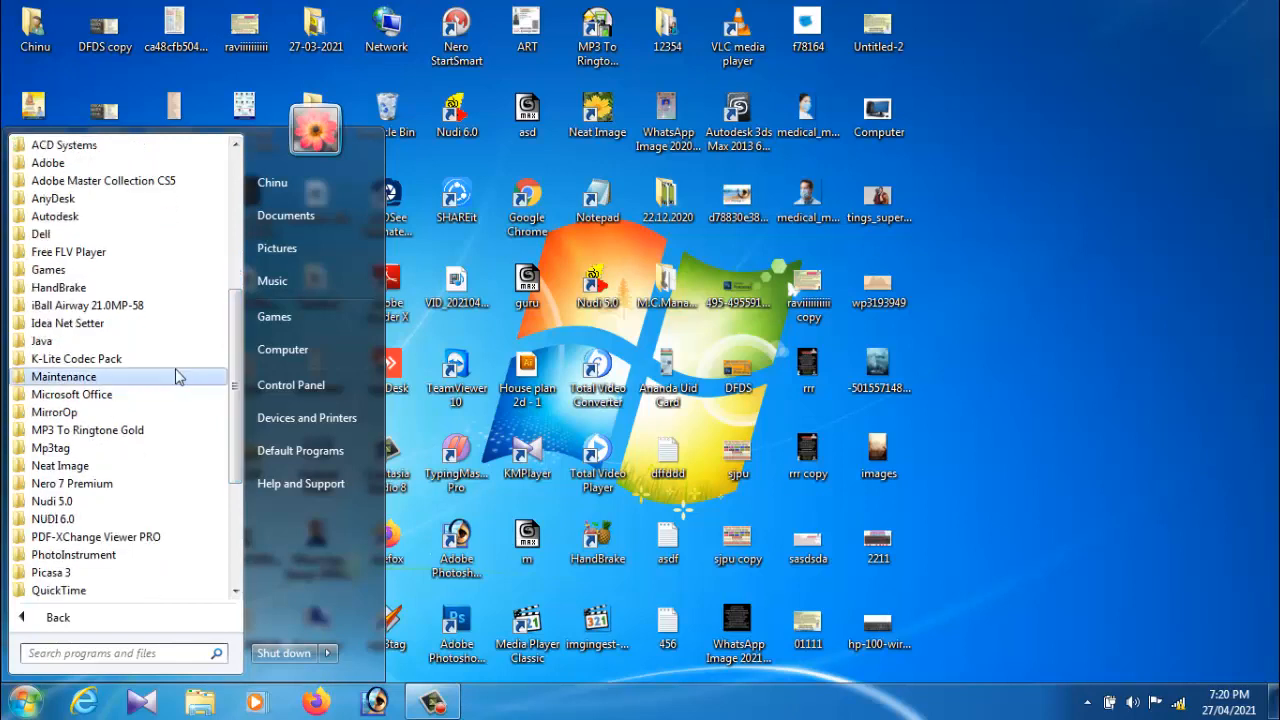
click(107, 396)
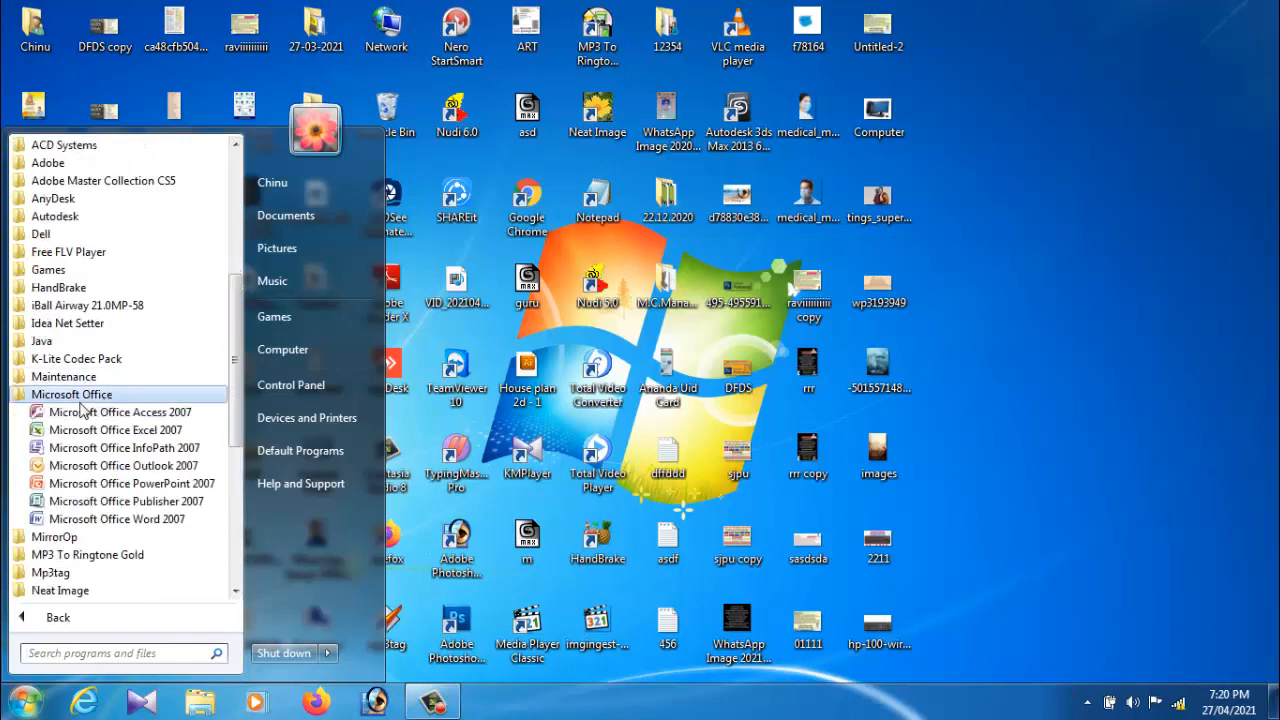
click(149, 437)
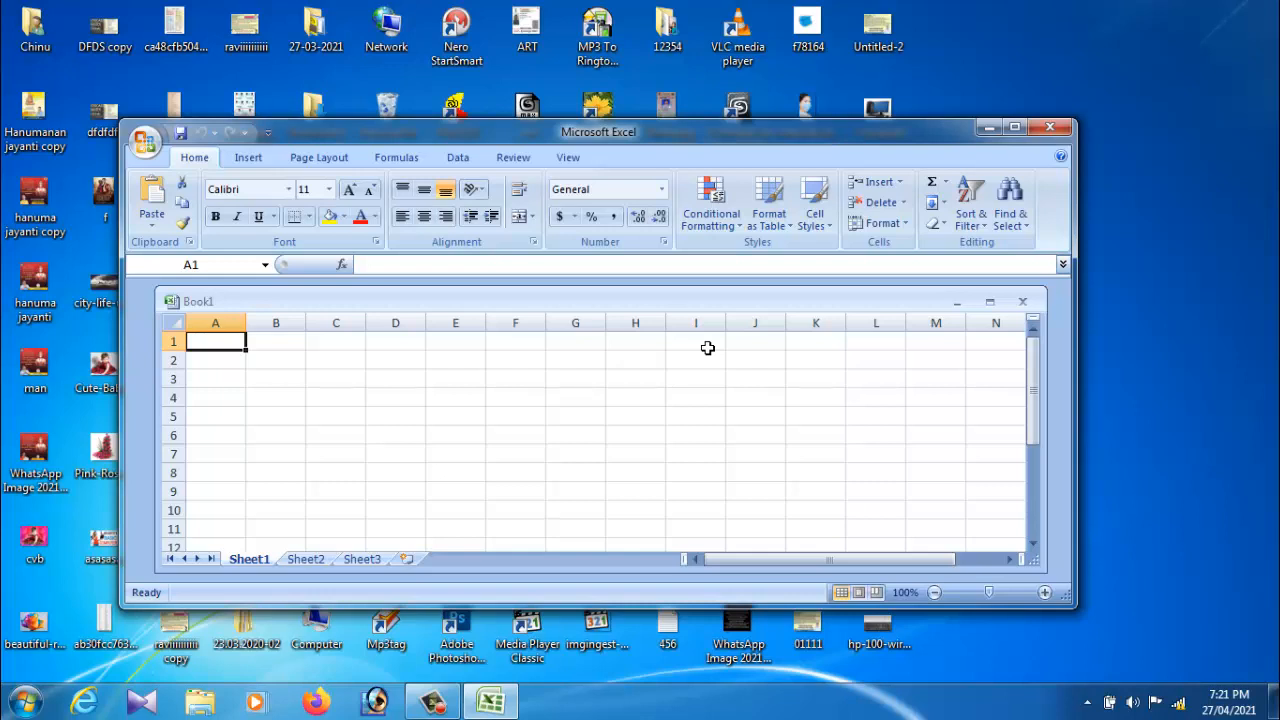
click(1014, 127)
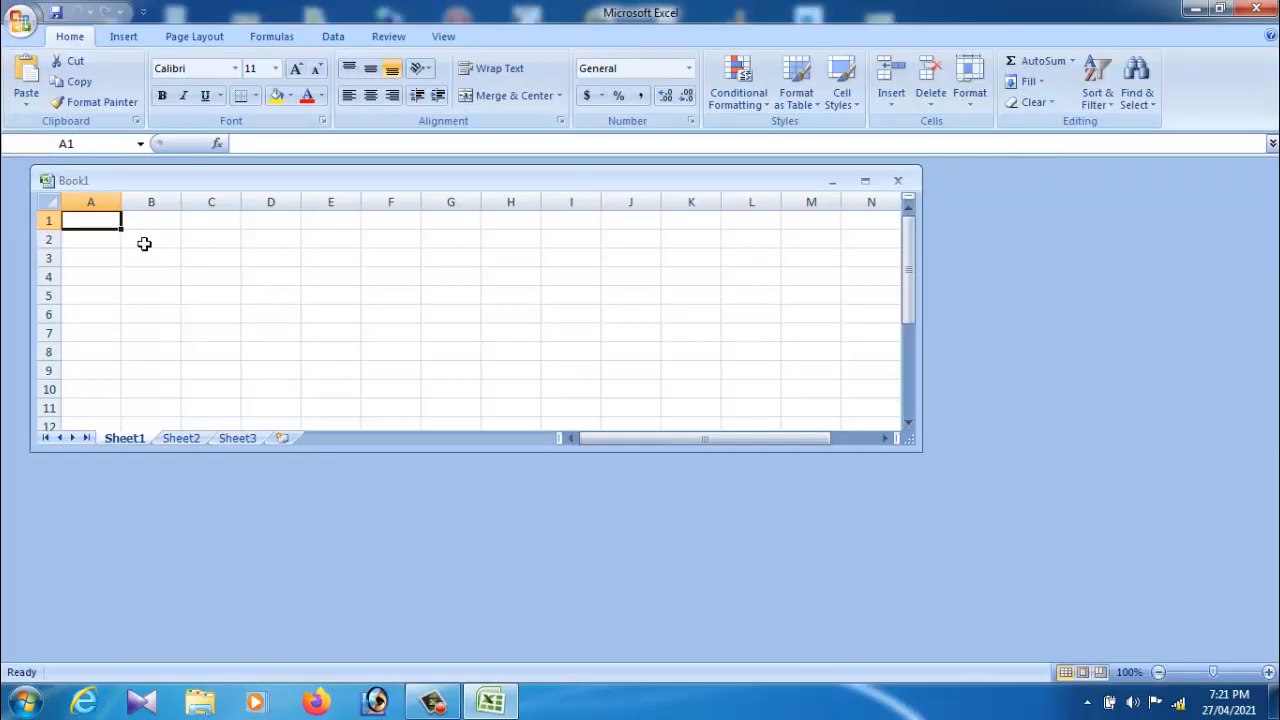
click(866, 182)
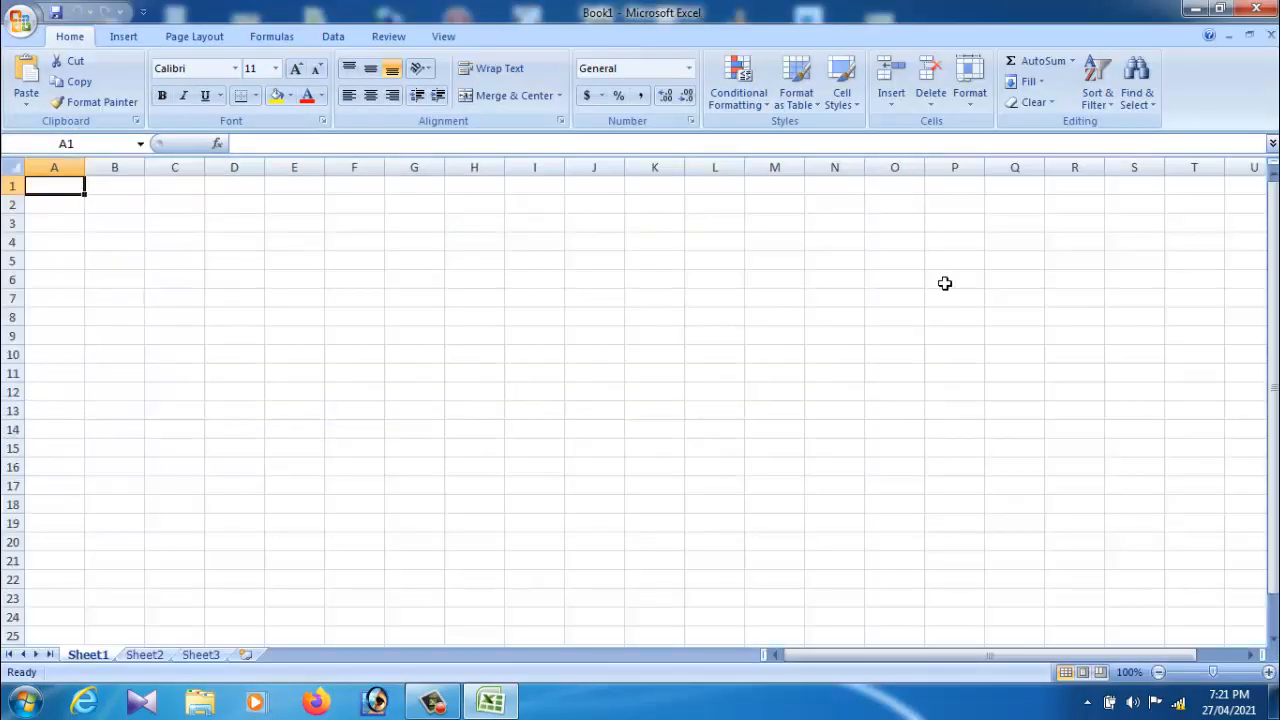
Set the font size of cell A1 to 36 and enter guru in it
click(106, 210)
click(78, 190)
click(275, 68)
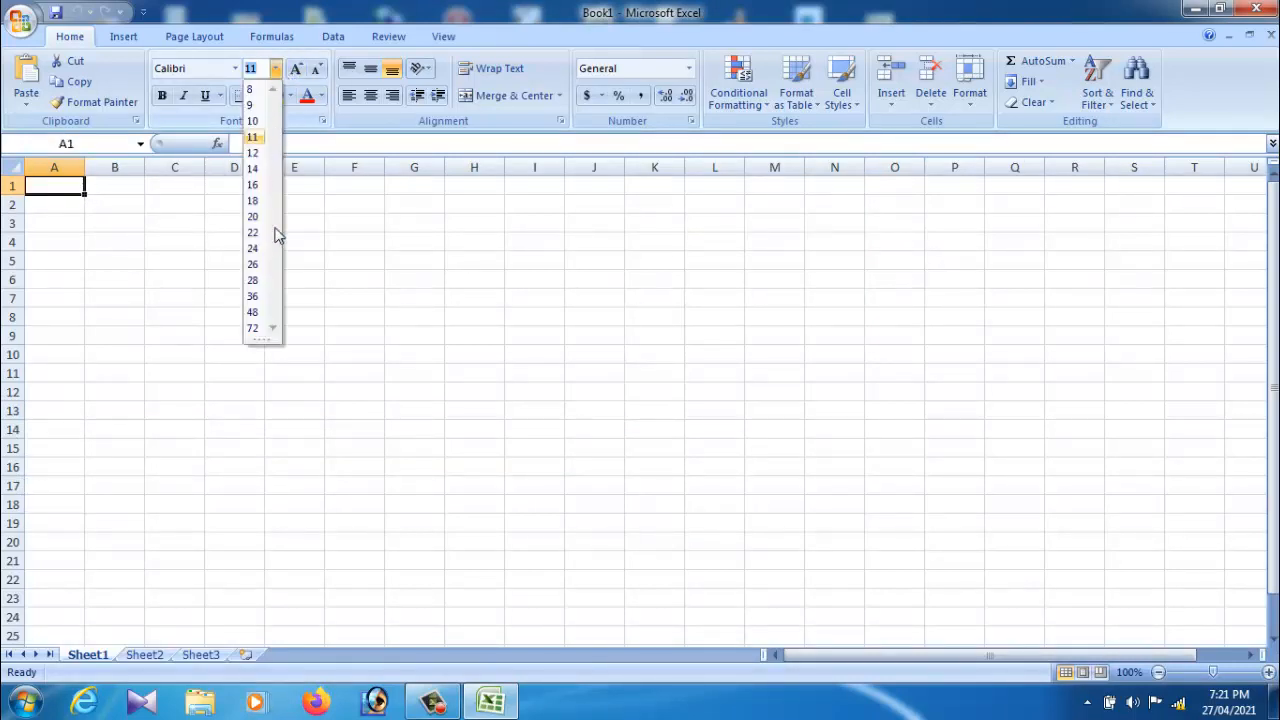
click(254, 294)
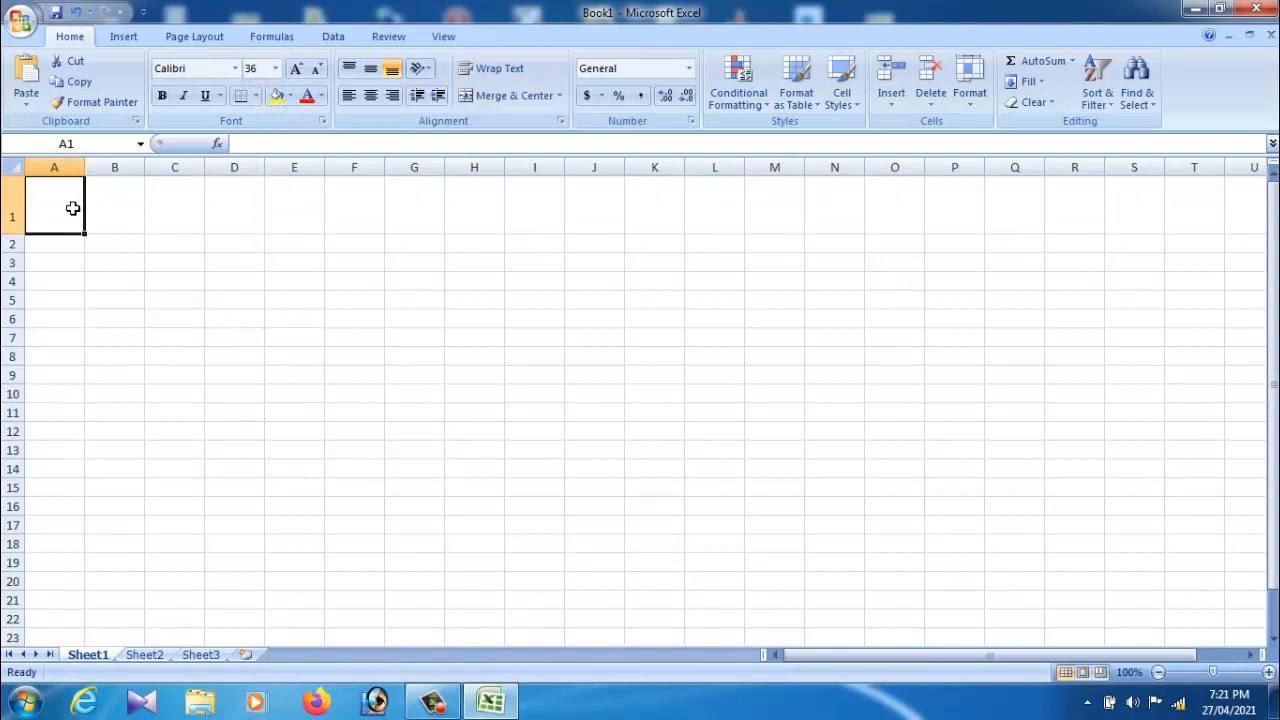
text(guru)
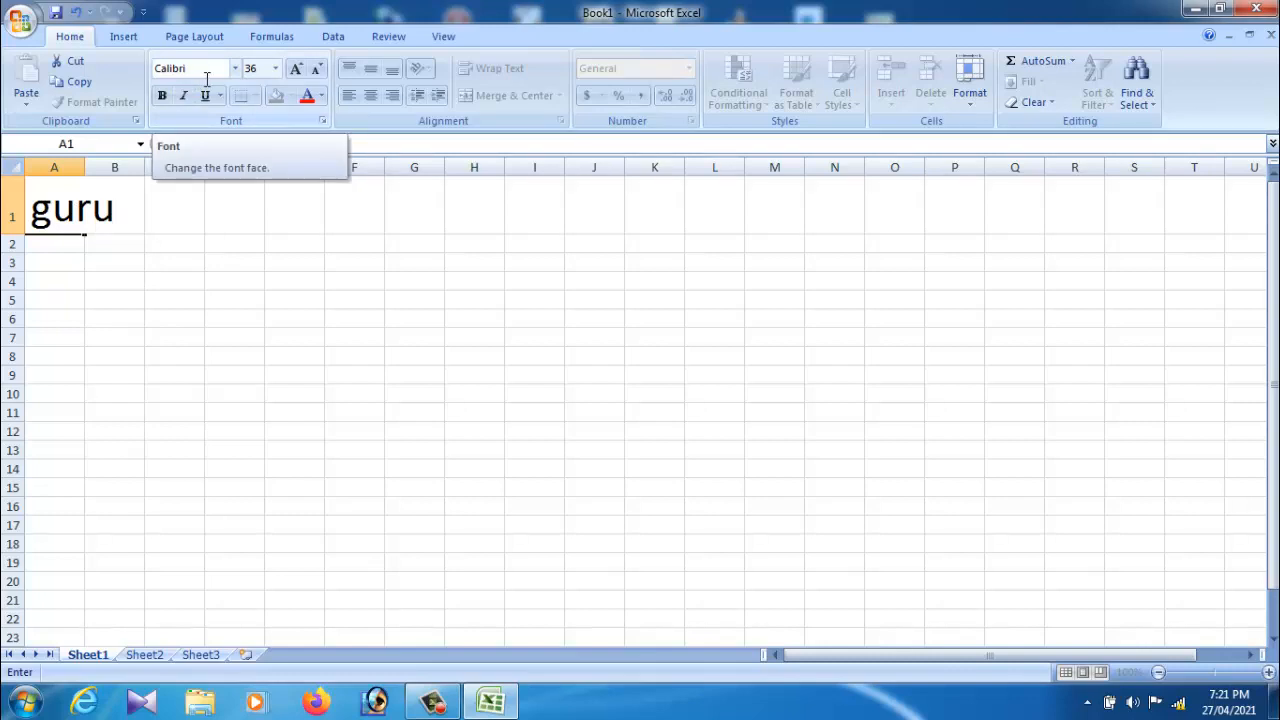
click(178, 216)
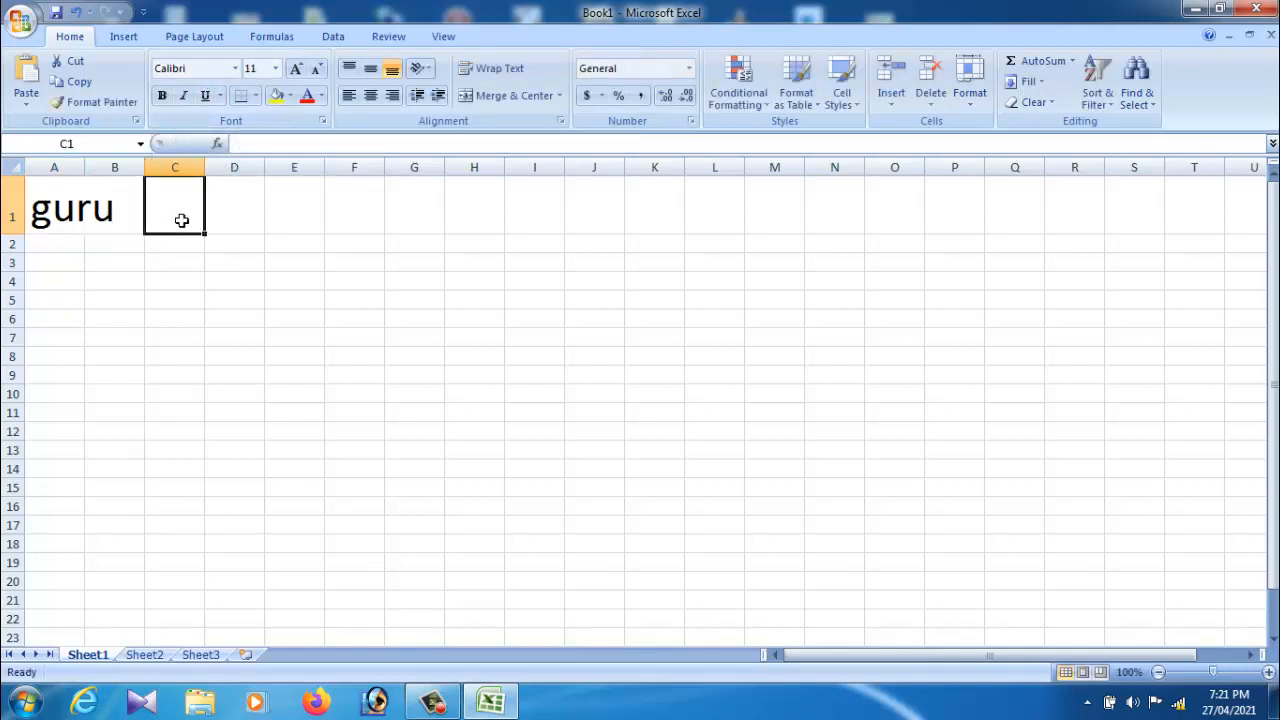
Launch Nudi 5.0 and switch it to its Direct mode (ನೇರ ನುಡಿ)
click(22, 706)
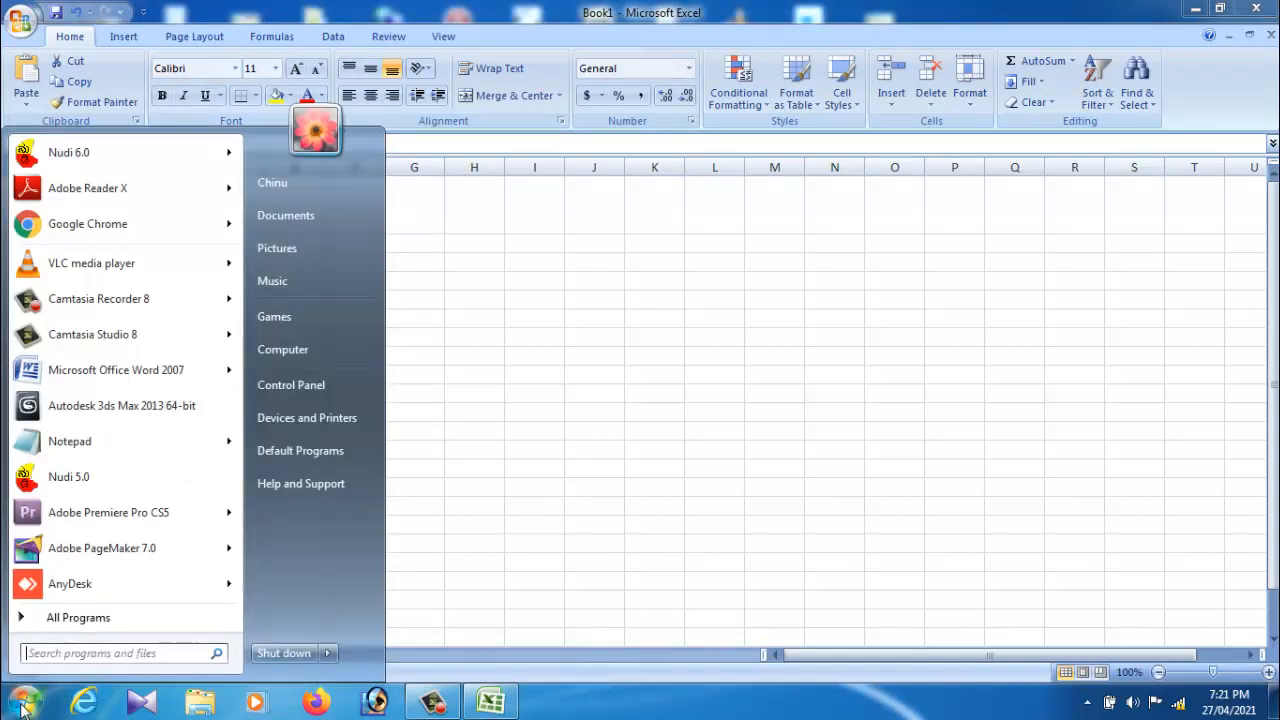
click(78, 486)
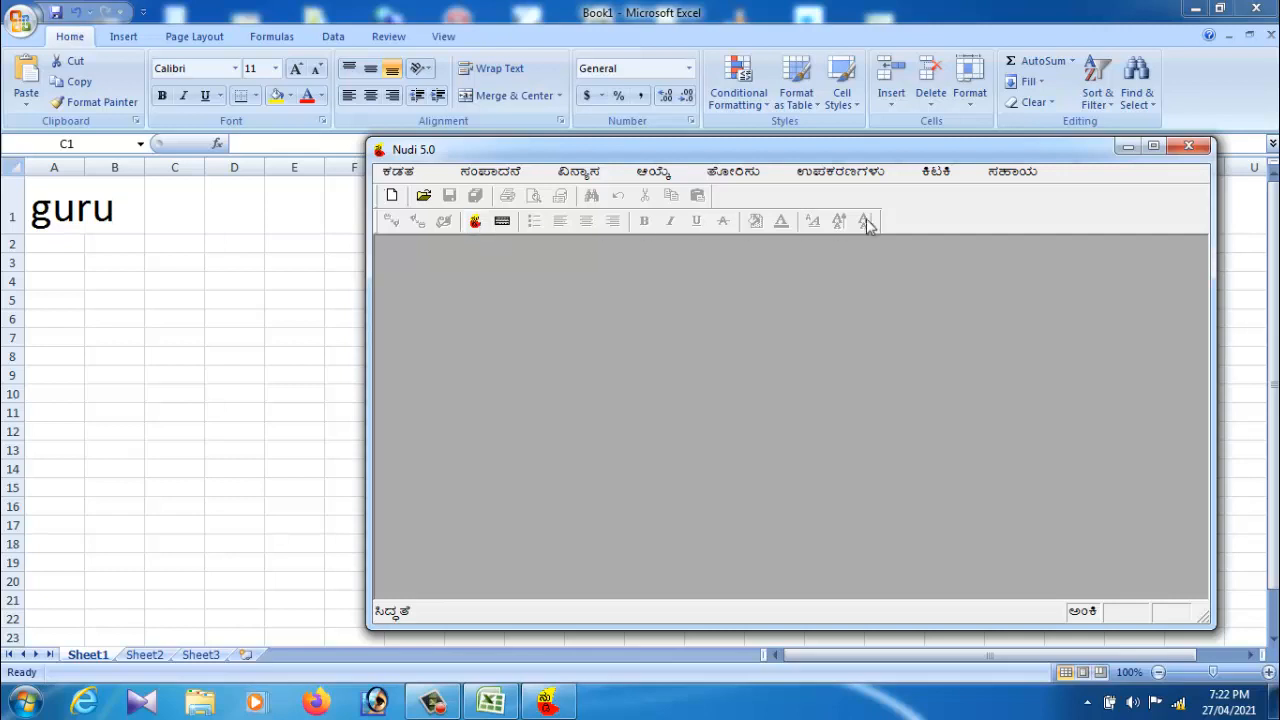
click(937, 173)
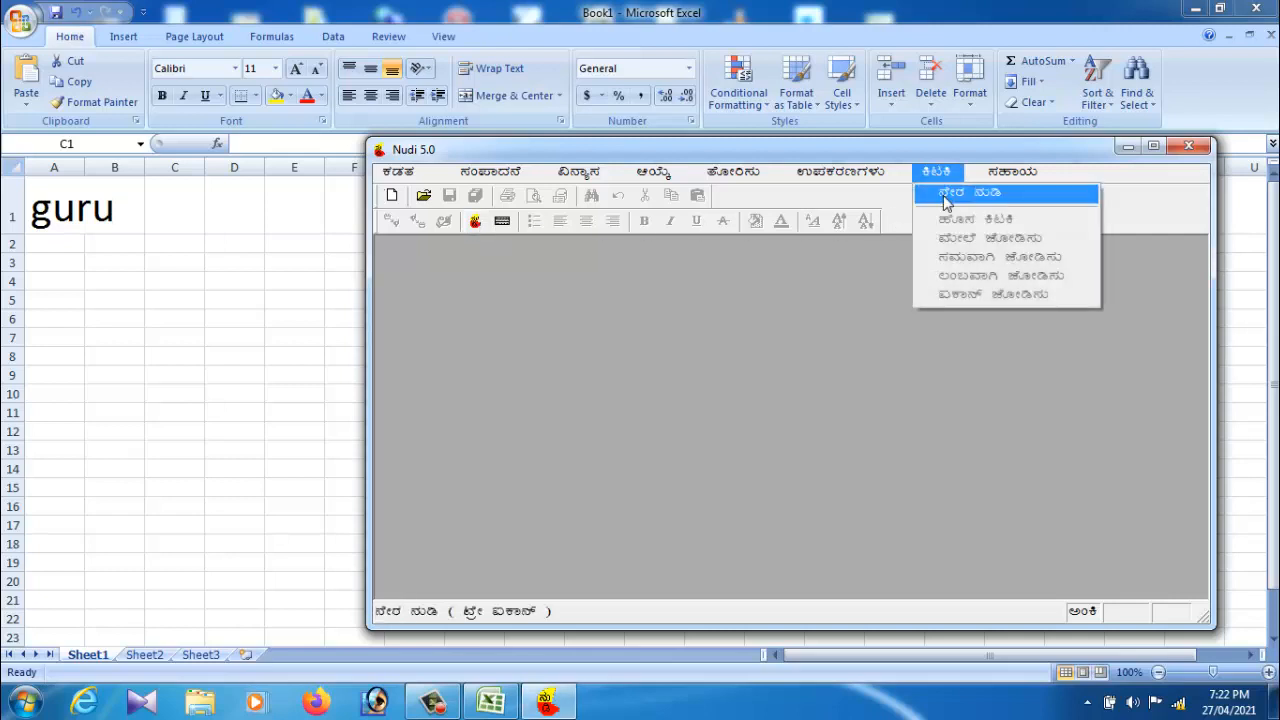
click(946, 199)
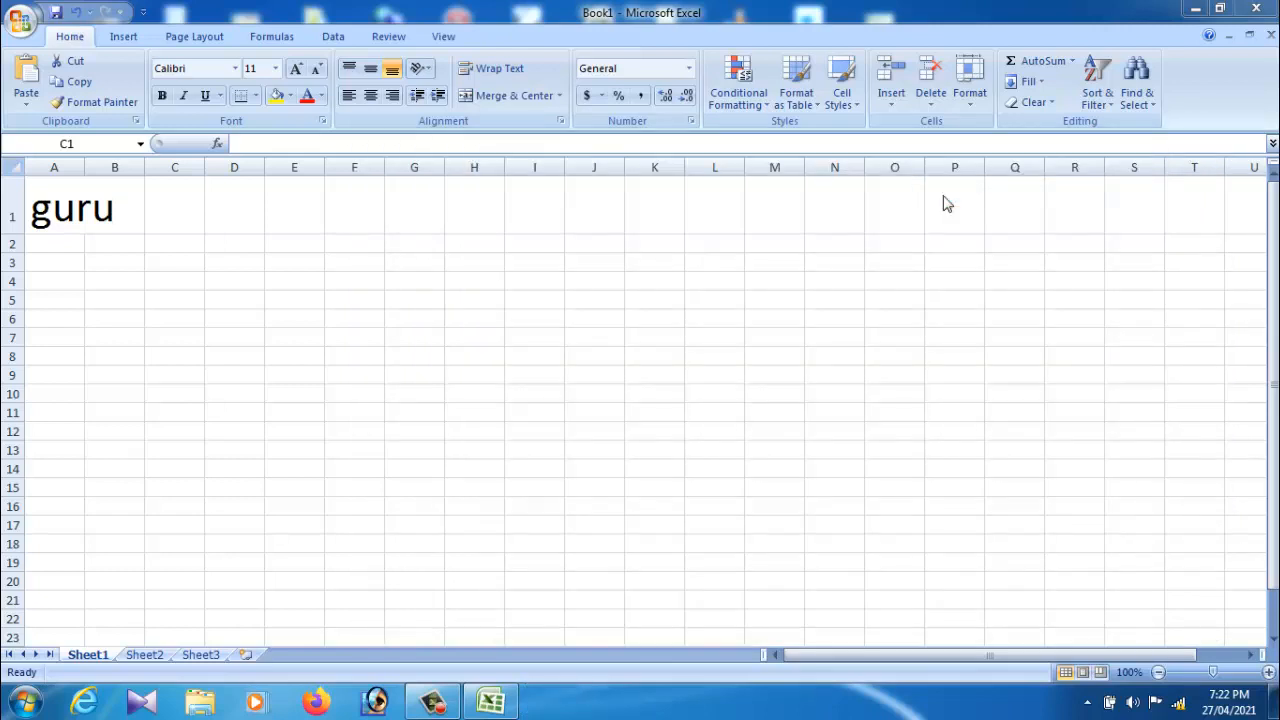
Set cell C1 in Excel to the Nudi 01 e font and type ಗುರು in it
click(170, 213)
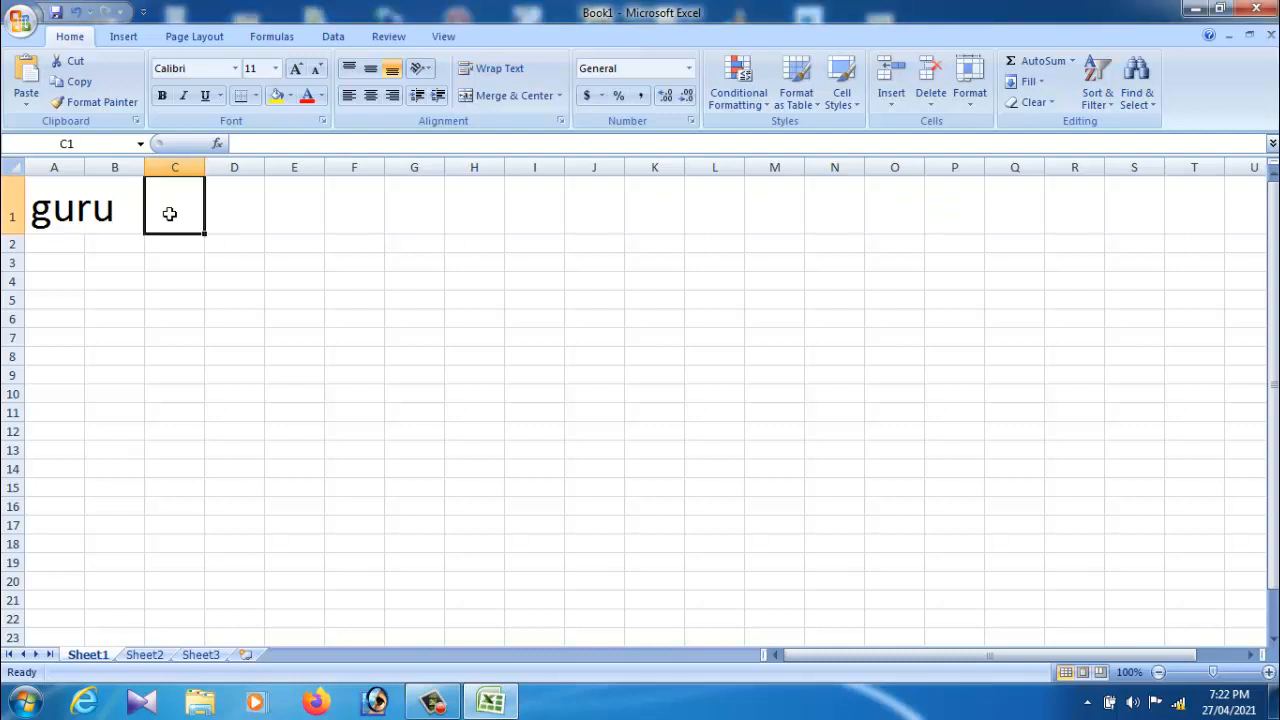
click(235, 68)
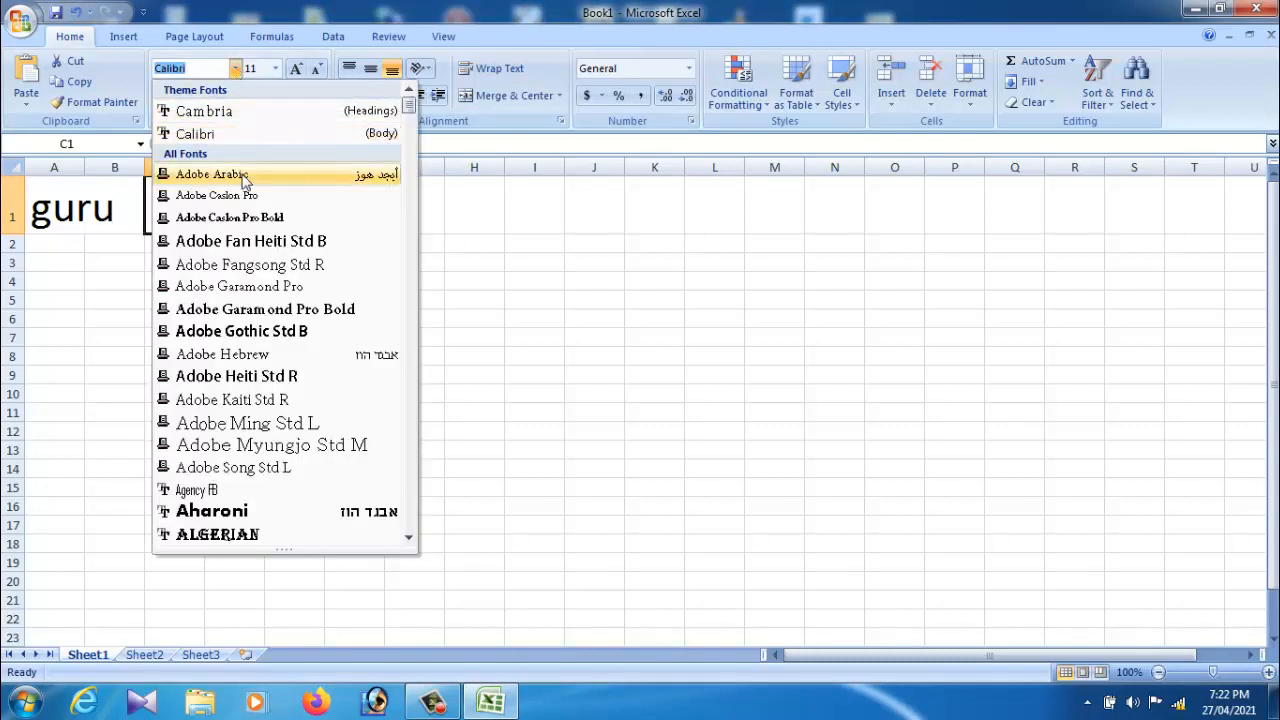
drag(409, 106, 409, 349)
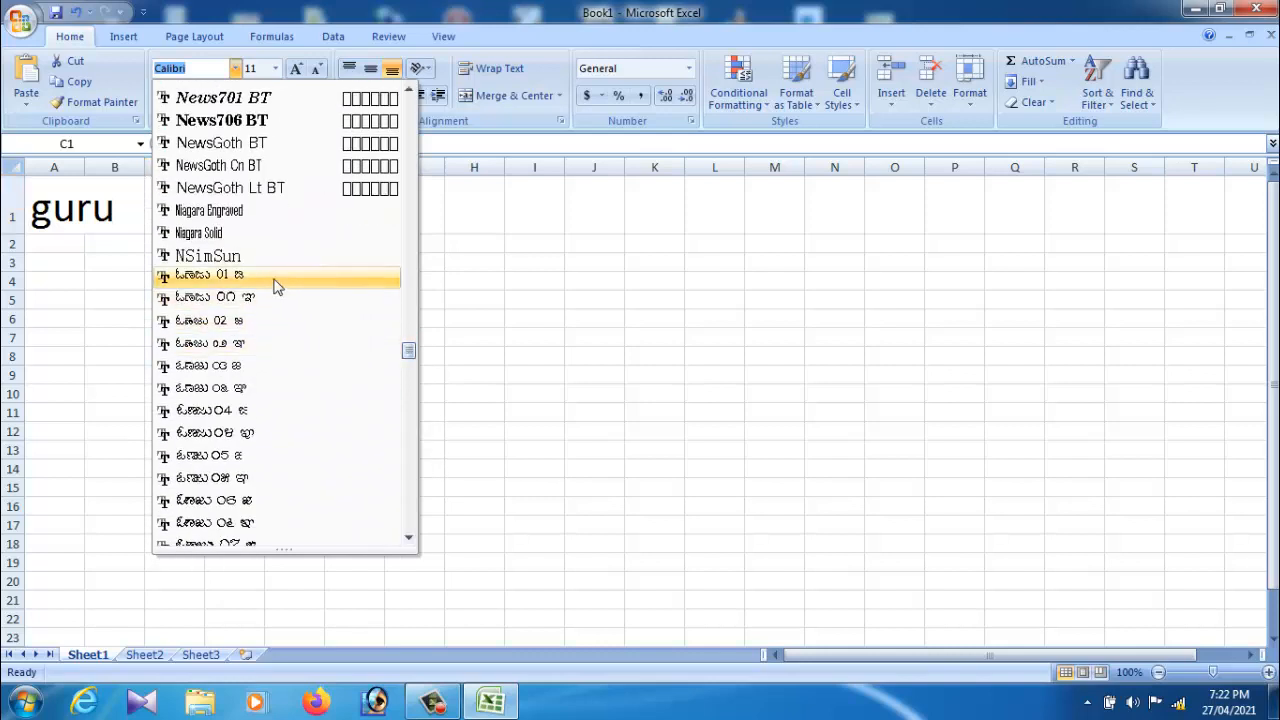
click(277, 285)
text(guru)
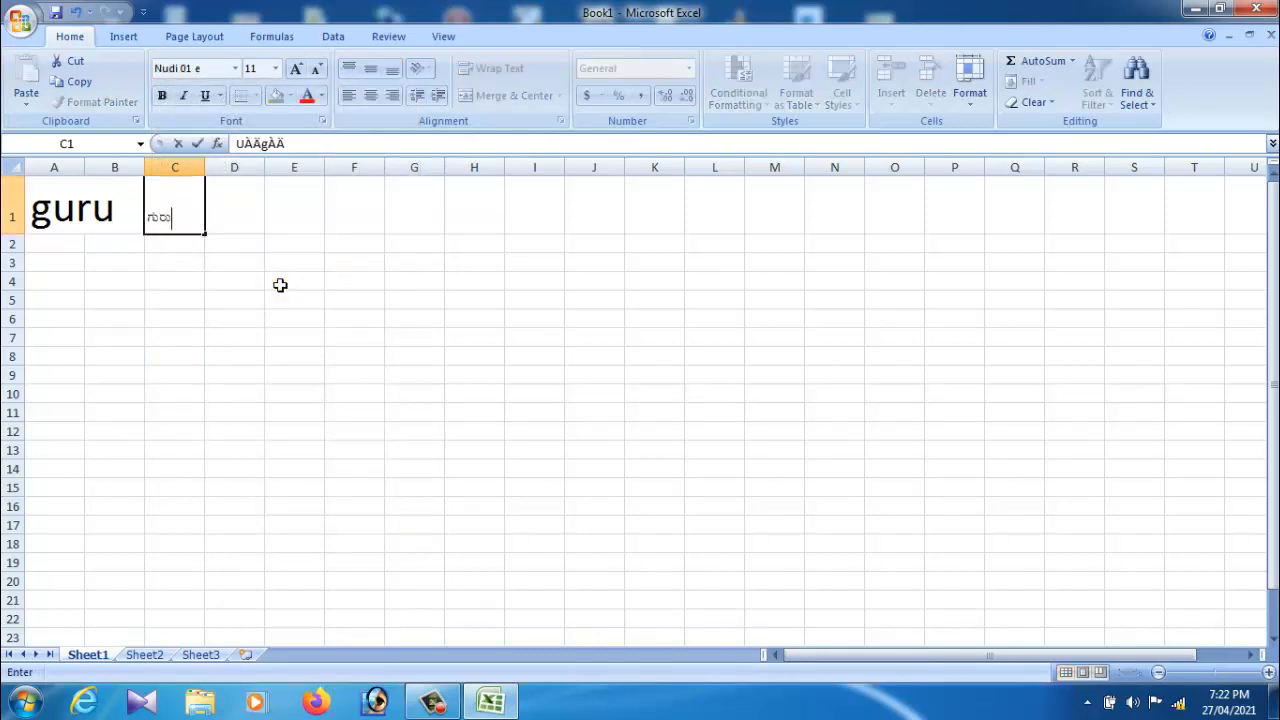
Enlarge the ಗುರು text in cell C1 to font size 26, leaving the cell open for more text
drag(188, 232, 149, 228)
click(294, 70)
click(294, 70)
click(294, 70)
click(294, 70)
click(294, 70)
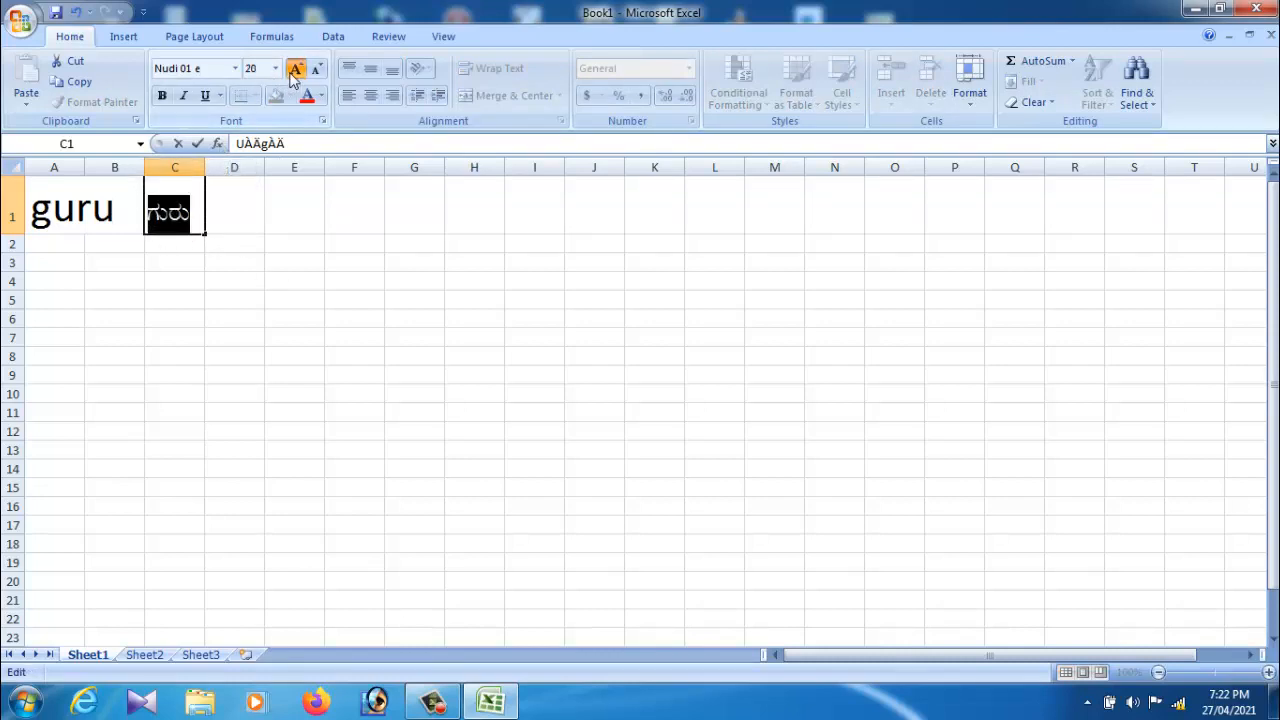
click(294, 70)
click(294, 70)
click(294, 70)
click(208, 229)
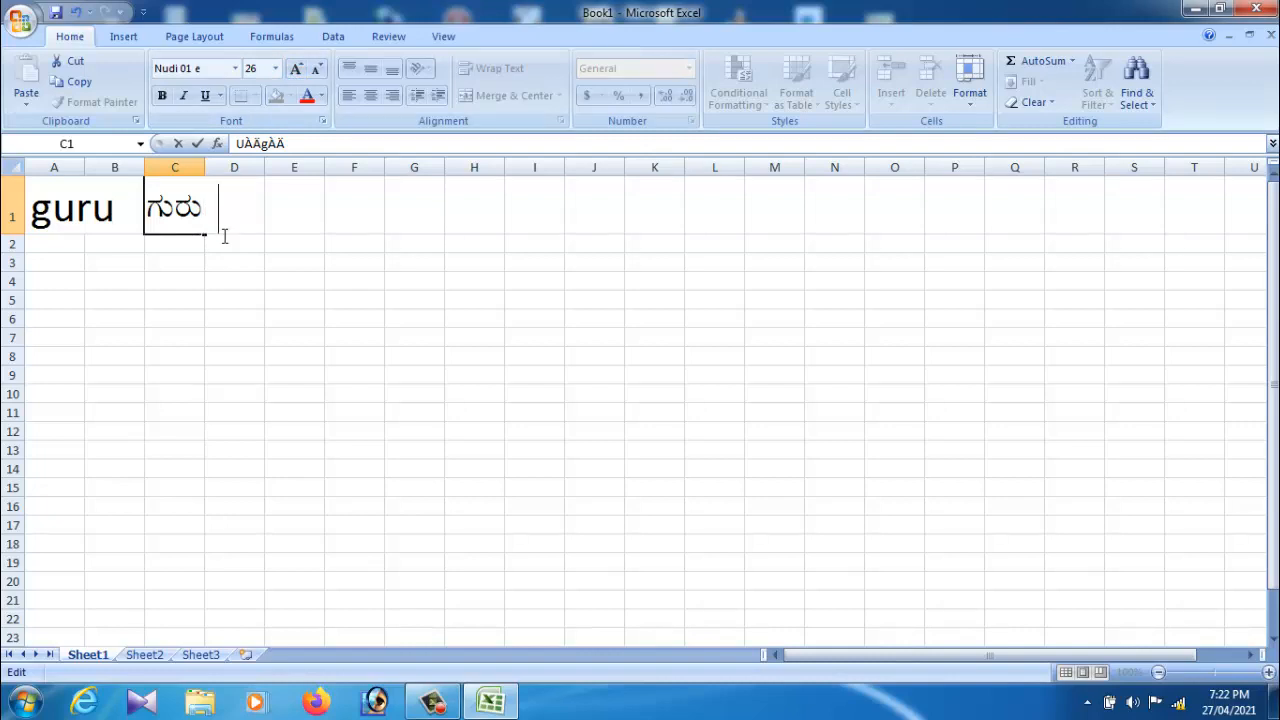
Append ಭಾರತಿಯ ವಿಶಿಷ್ಟ after ಗುರು in cell C1 and commit the entry
text(¨sÁgÀ)
key(BackSpace)
key(BackSpace)
key(BackSpace)
key(BackSpace)
key(BackSpace)
text(¨sÁgÀwAiÀÄ)
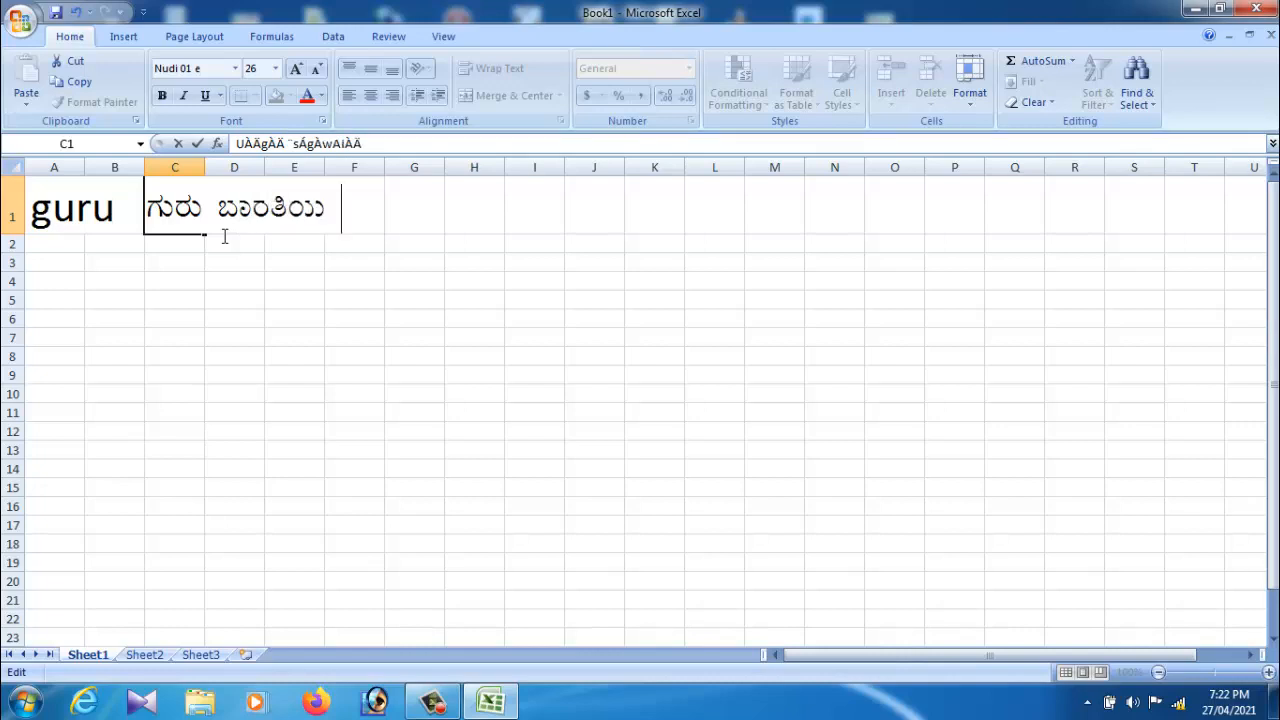
text( ªÀ)
text(i)
text(±À)
text(i)
text(µÀ)
text(Ö)
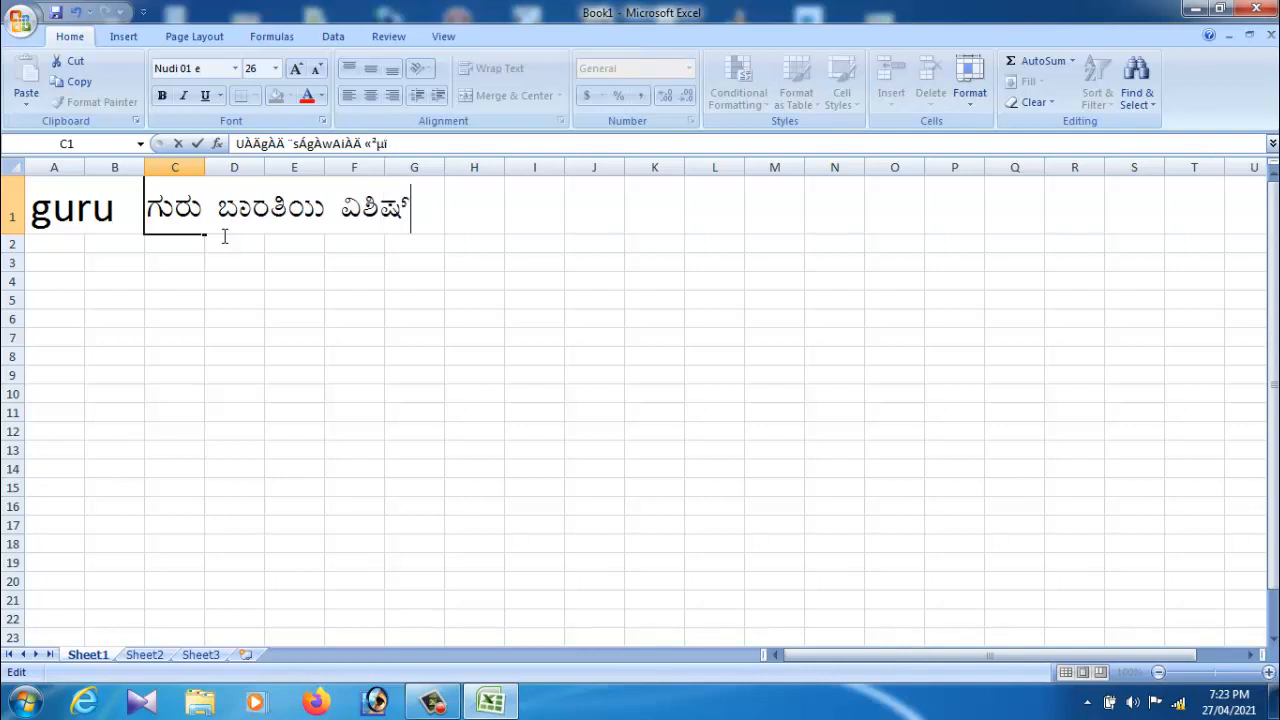
click(284, 302)
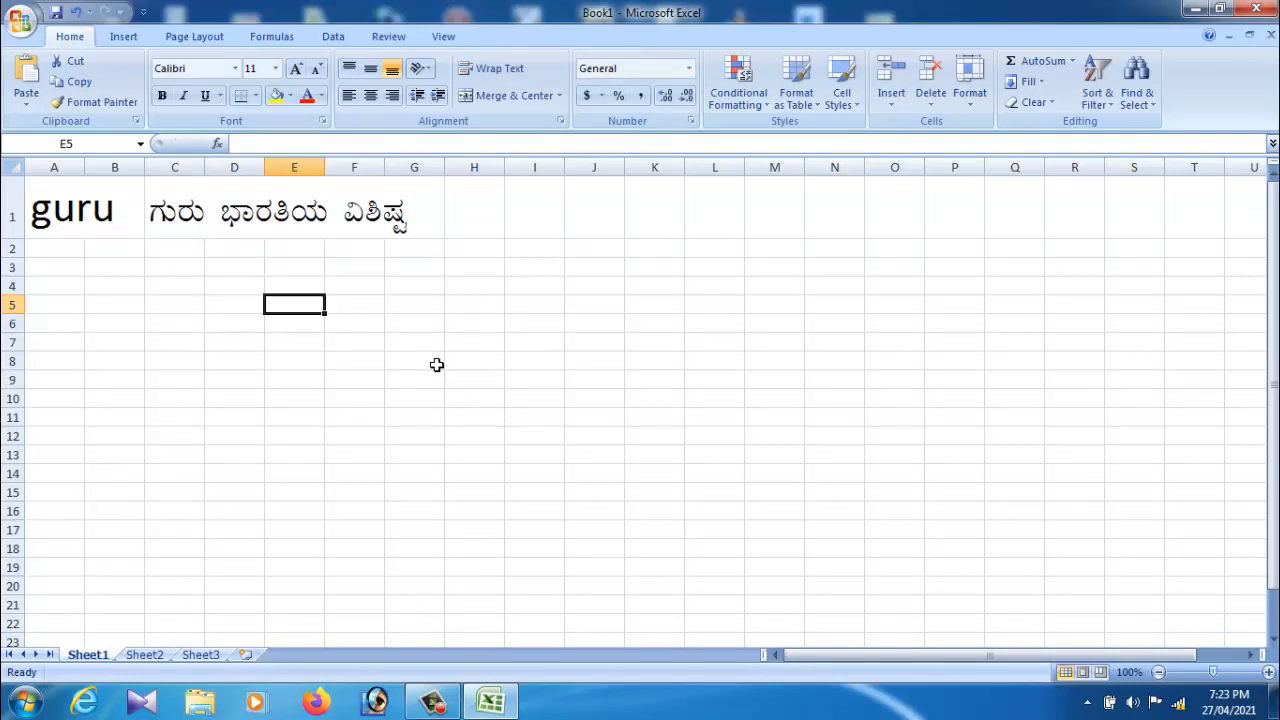
Try typing a Kannada word in cell H1 with the Calibri font and clear the cell
click(497, 219)
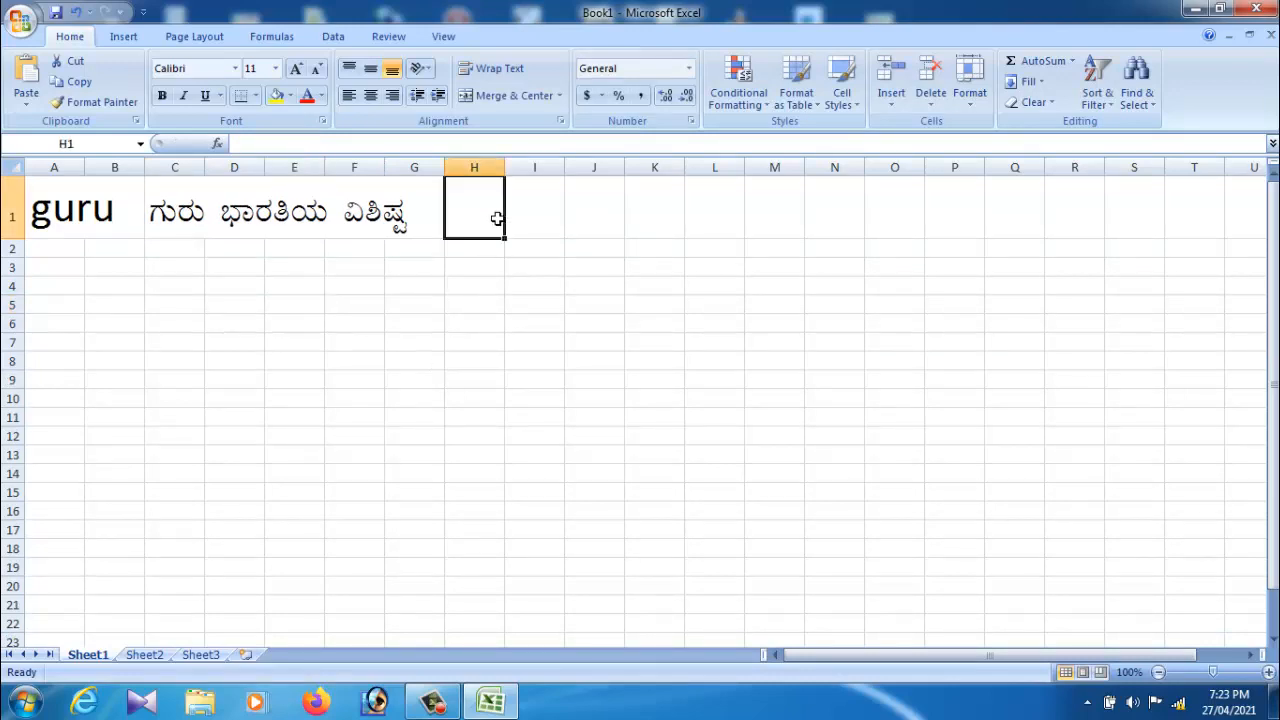
text(«)
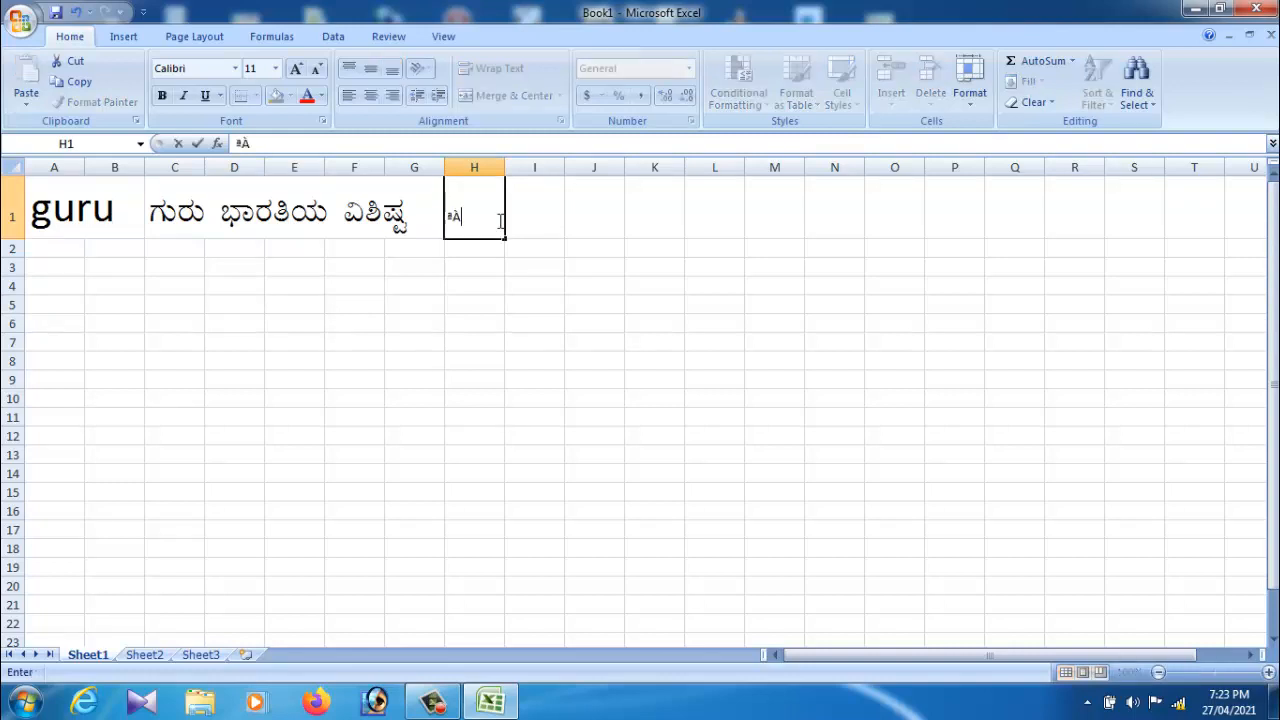
text(¨Á¸À)
drag(500, 222, 440, 221)
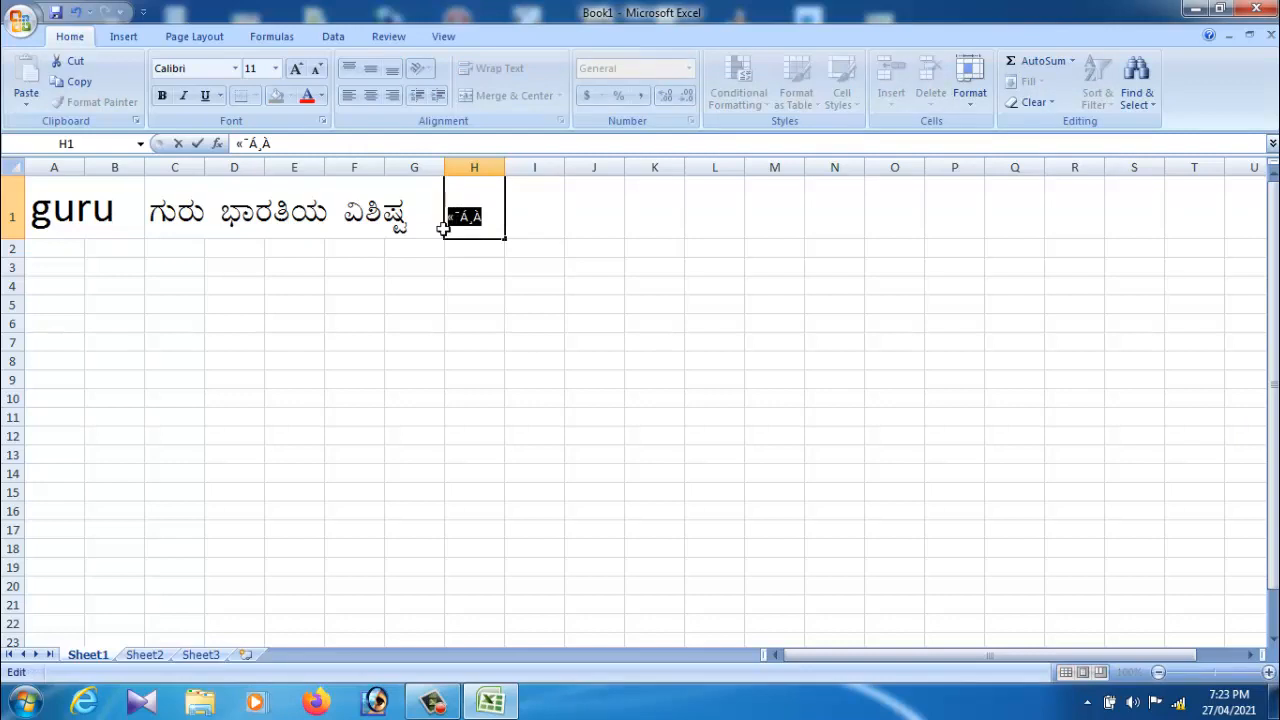
click(455, 292)
click(494, 227)
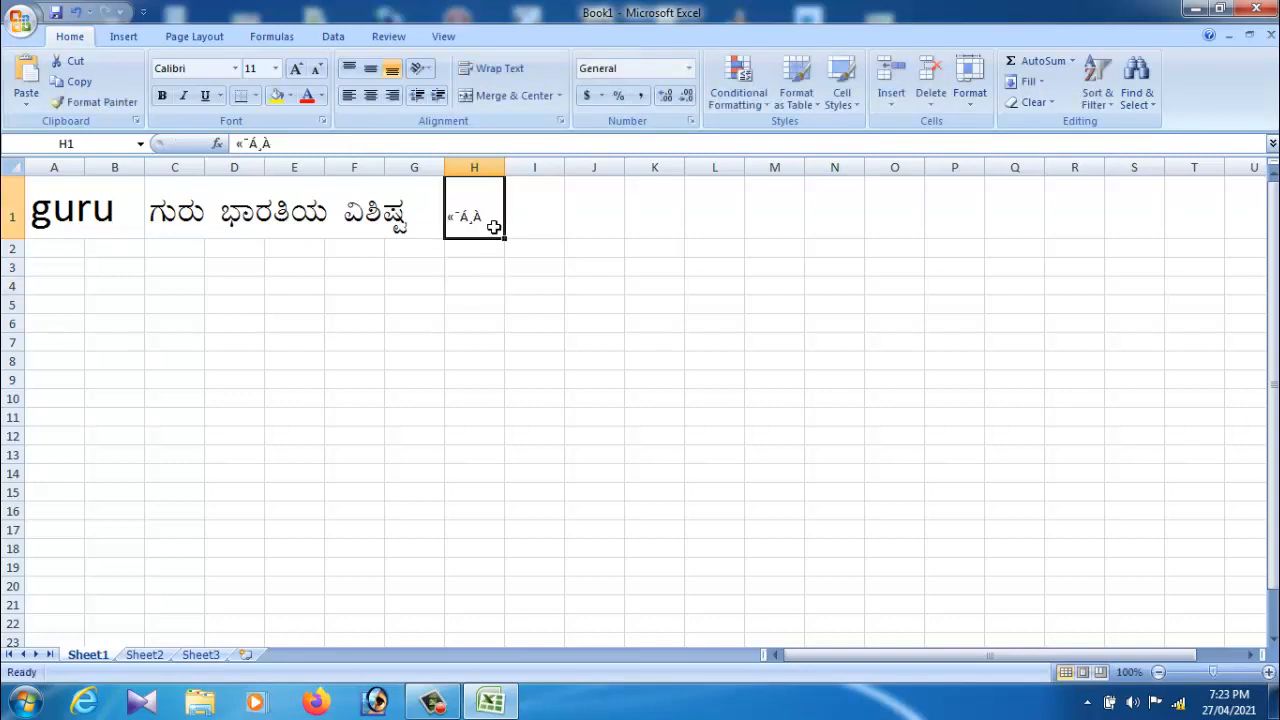
key(Delete)
click(356, 224)
click(238, 220)
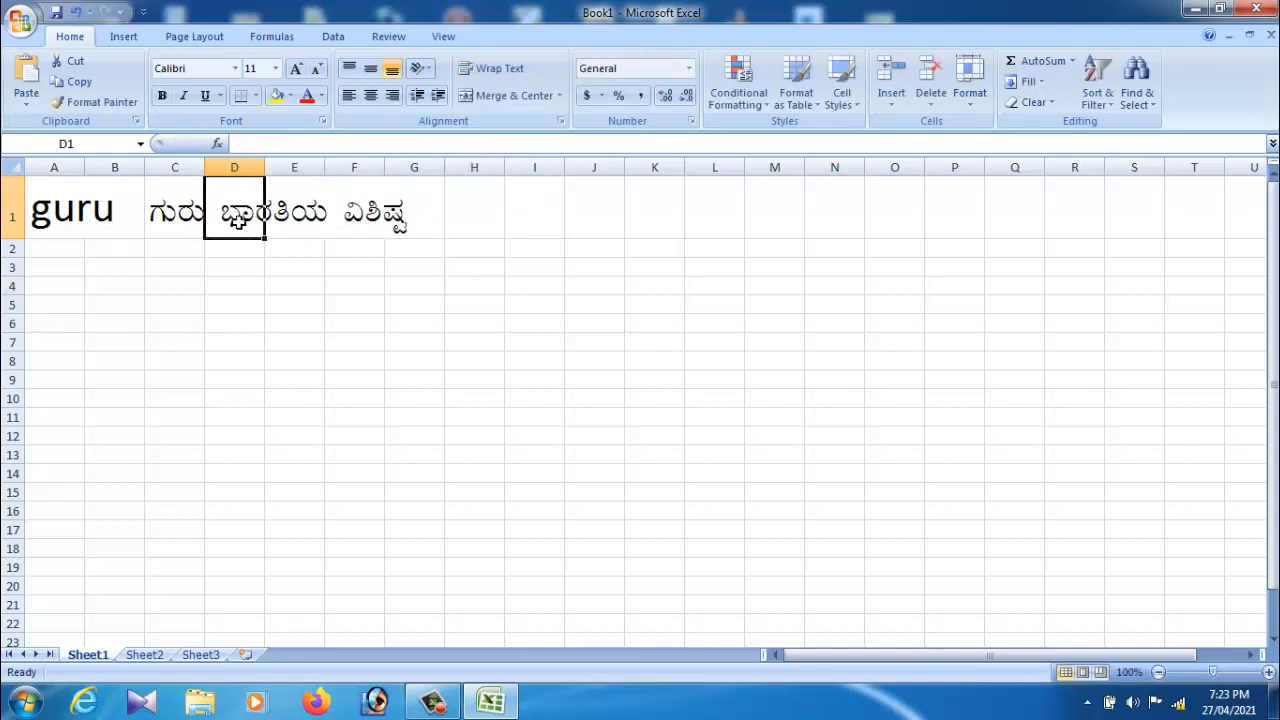
Format cell B4 with font size 36 and the Nudi 01 e font
click(113, 290)
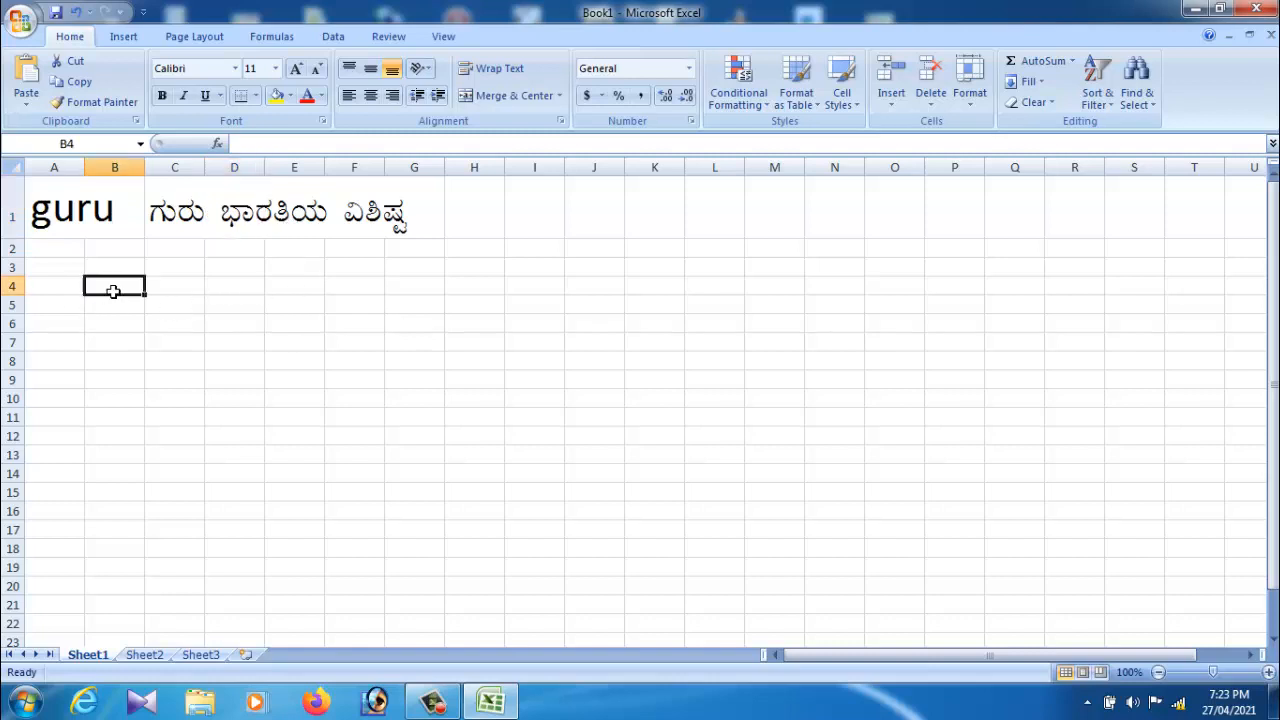
click(275, 68)
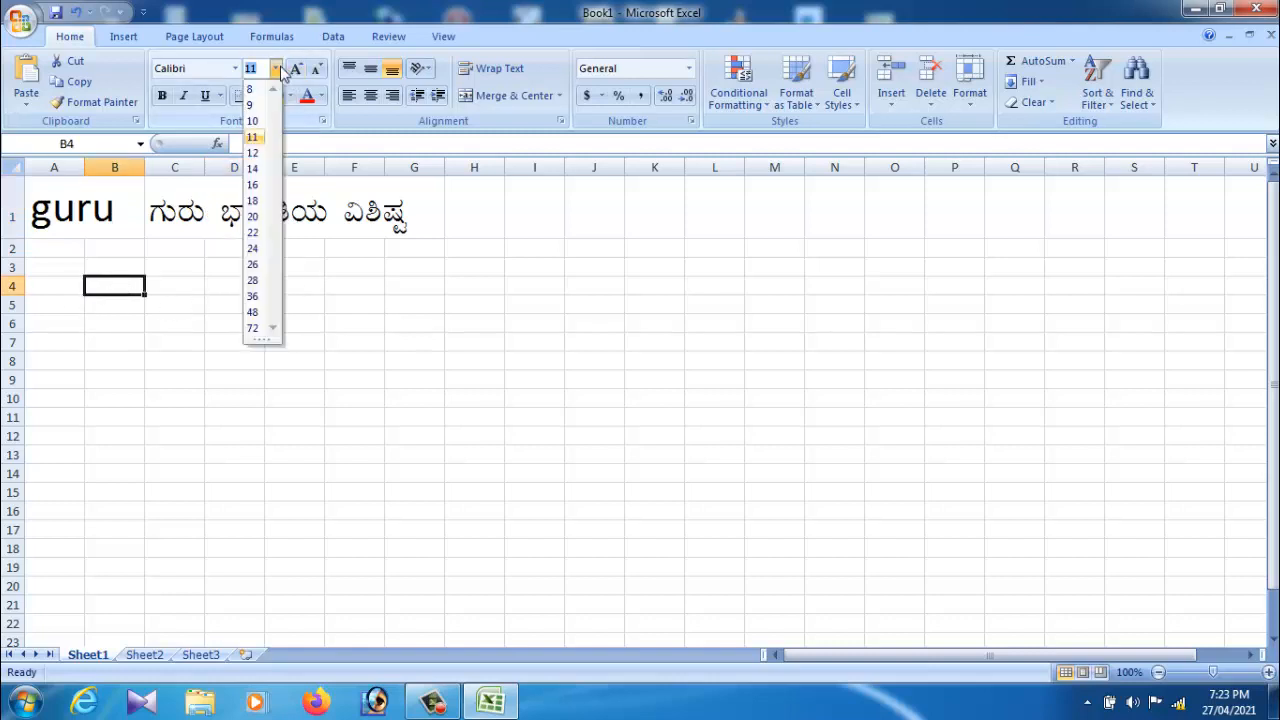
click(262, 298)
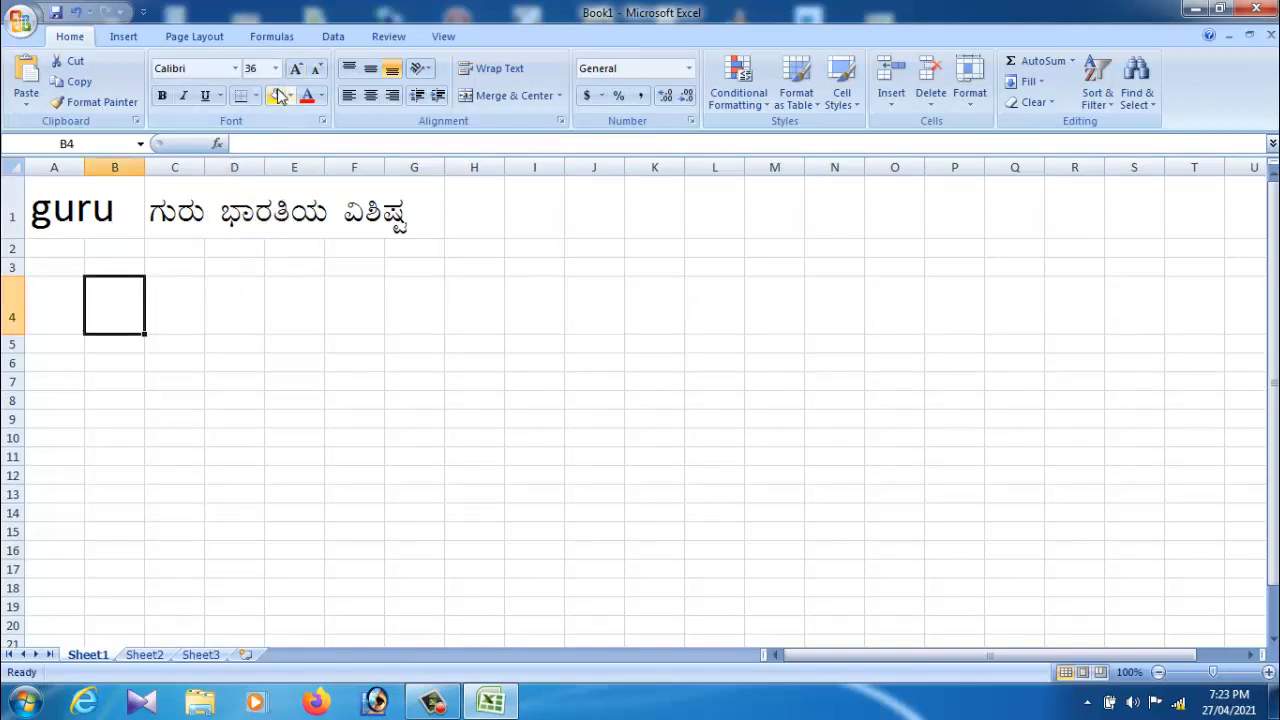
click(235, 68)
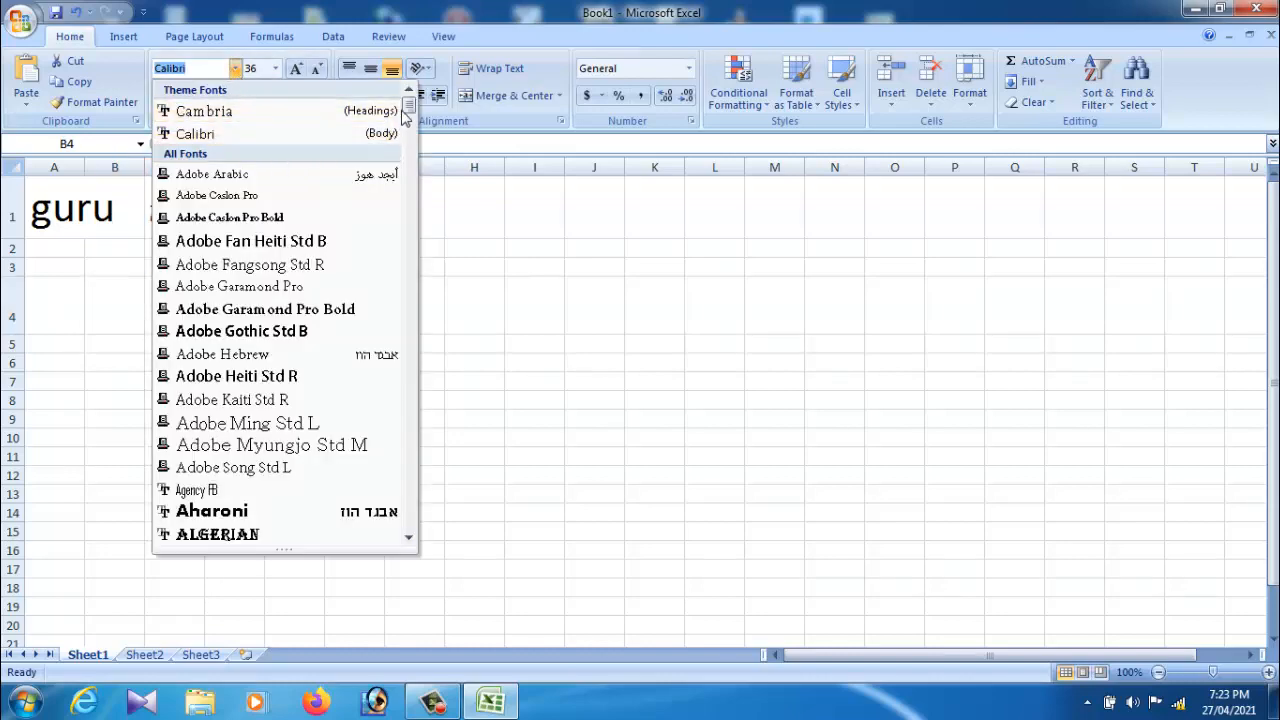
drag(409, 112, 400, 360)
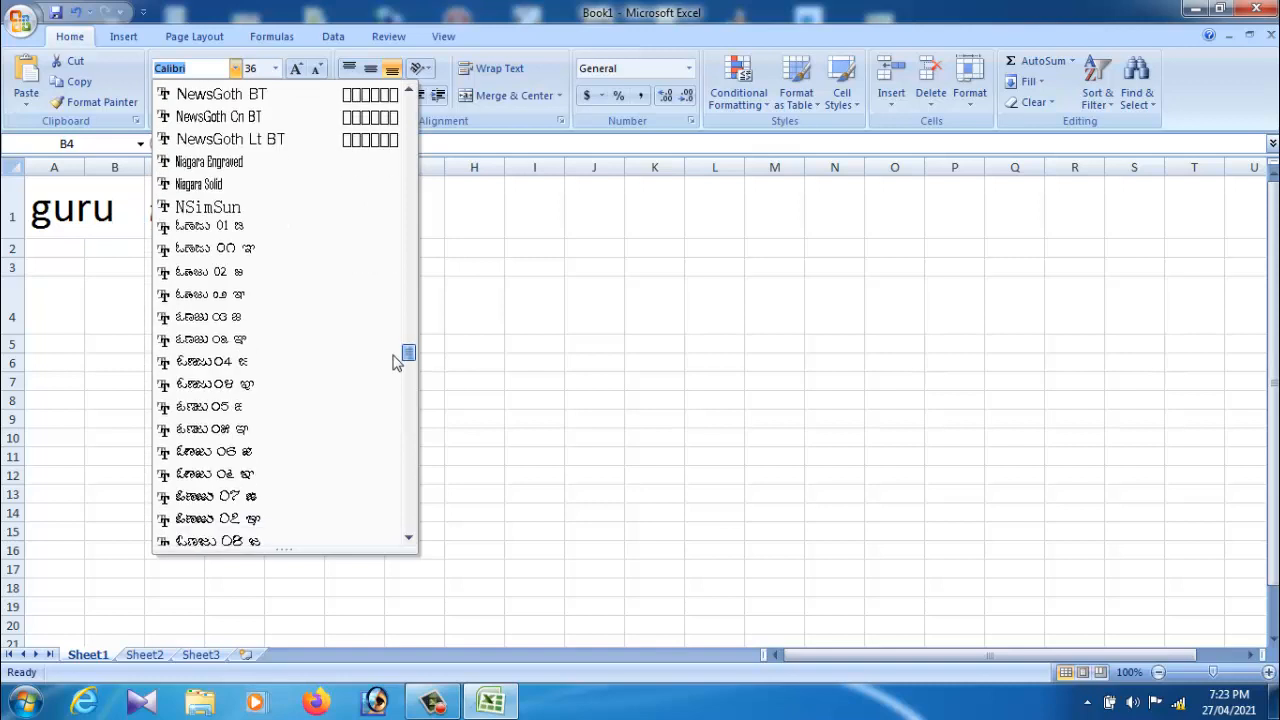
click(277, 235)
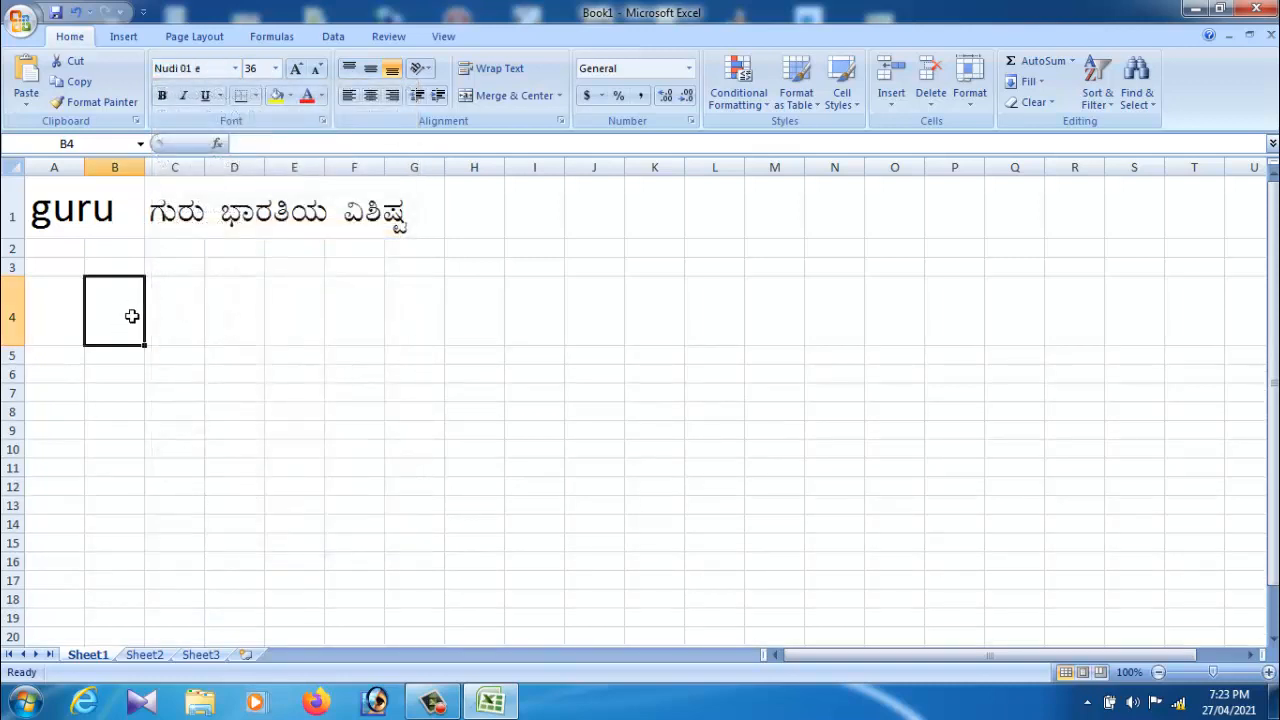
Enter ಗುರು in cell B4 and commit the entry
click(177, 314)
click(118, 318)
text(UÀÄgÀÄ)
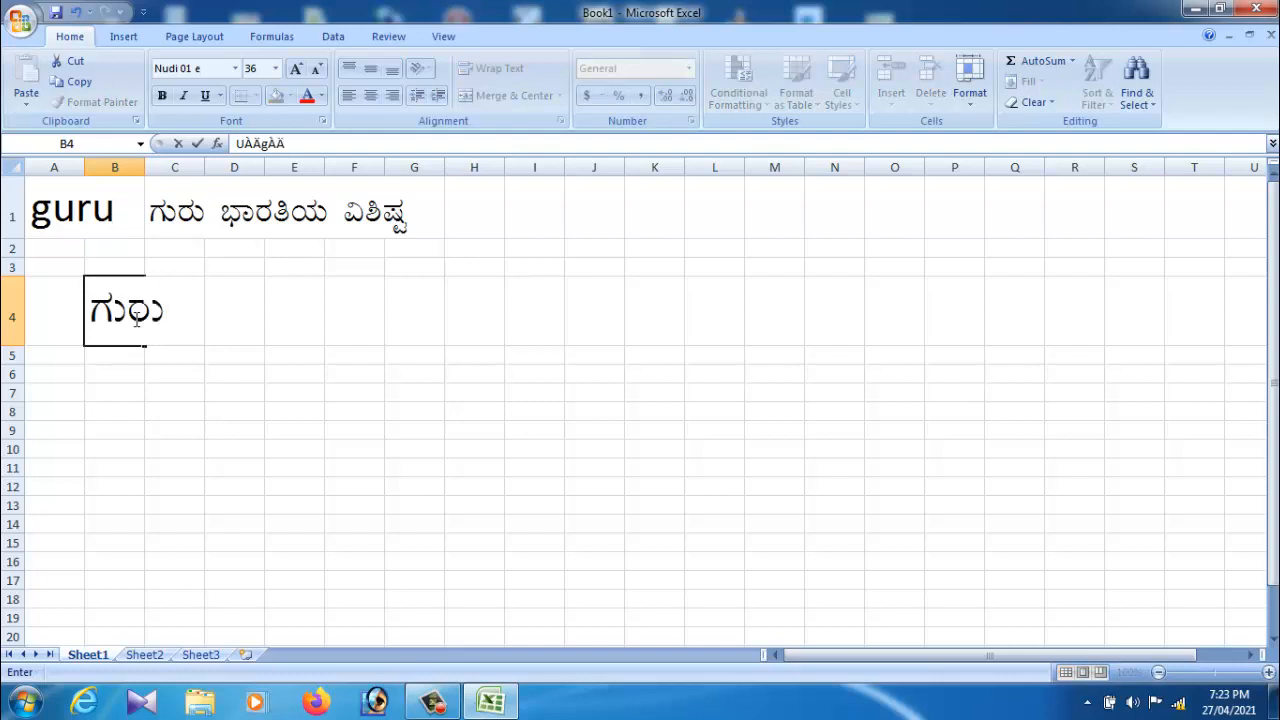
click(125, 433)
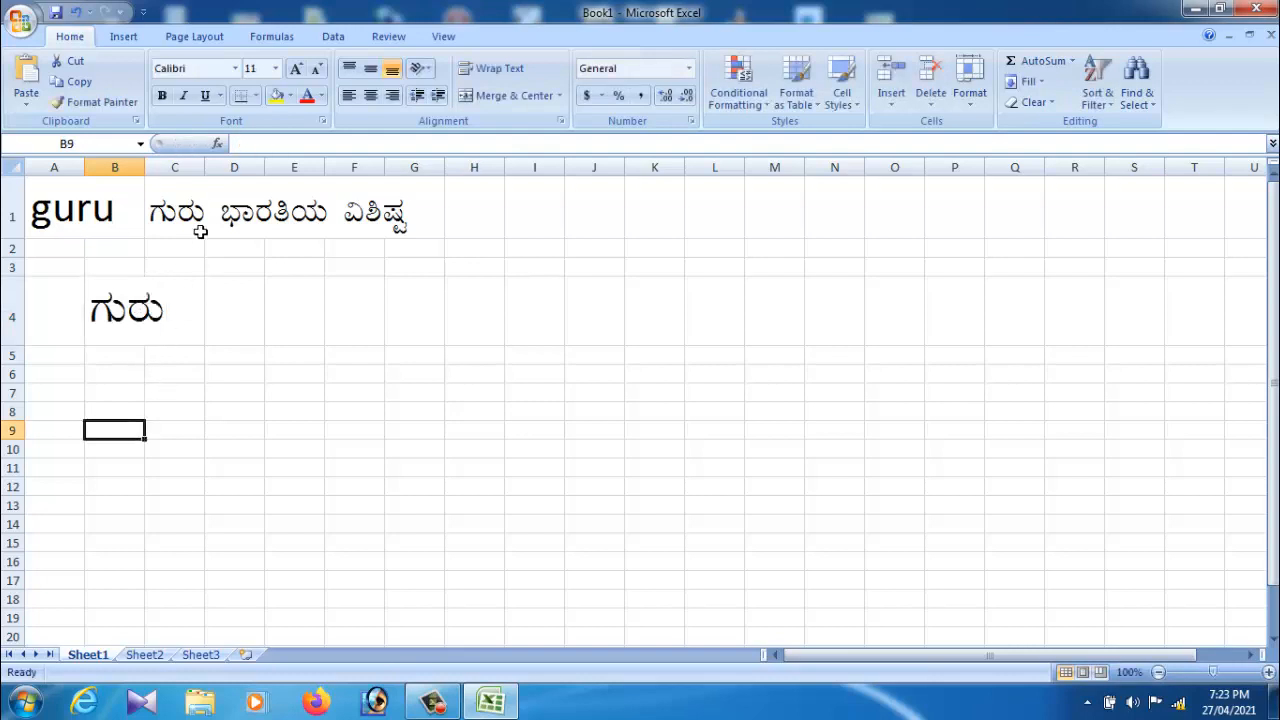
Widen column B so ಗುರು fits inside cell B4, and widen column C as well
drag(148, 178, 207, 178)
click(155, 327)
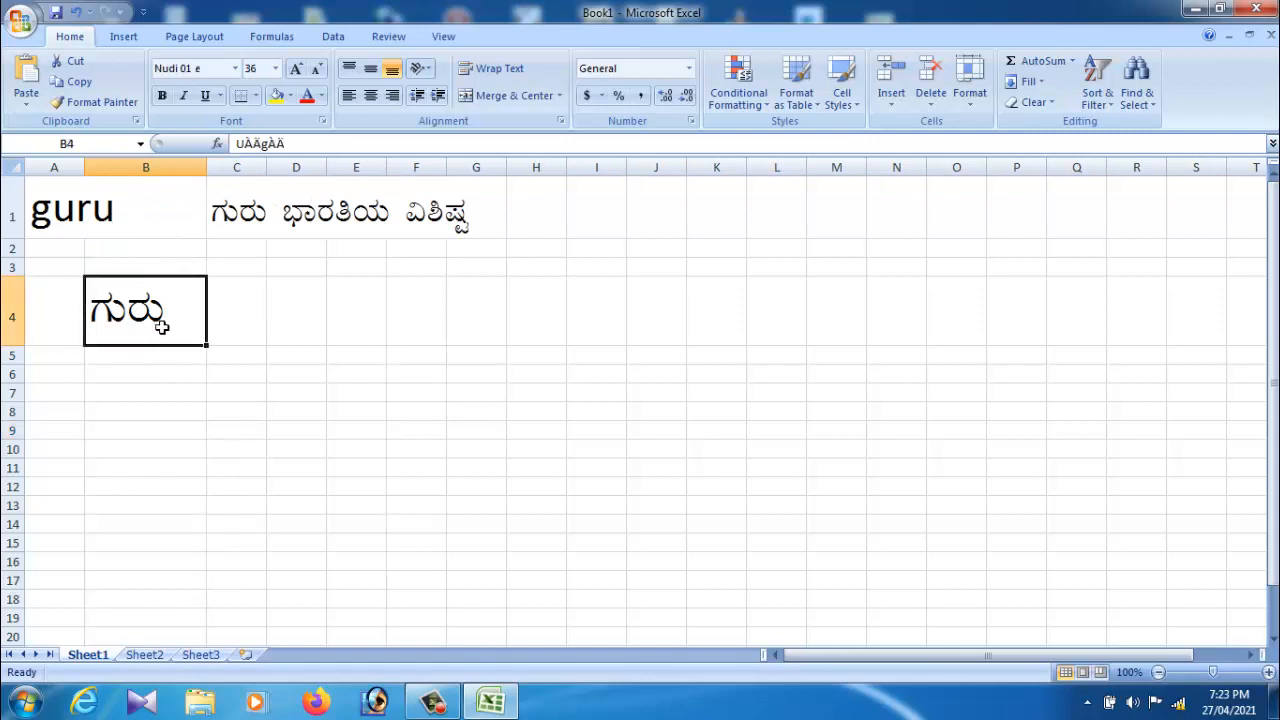
click(239, 314)
drag(267, 170, 316, 175)
click(272, 359)
Start a Kannada entry in cell C4 with the Calibri font and enlarge its text to font size 28
click(274, 330)
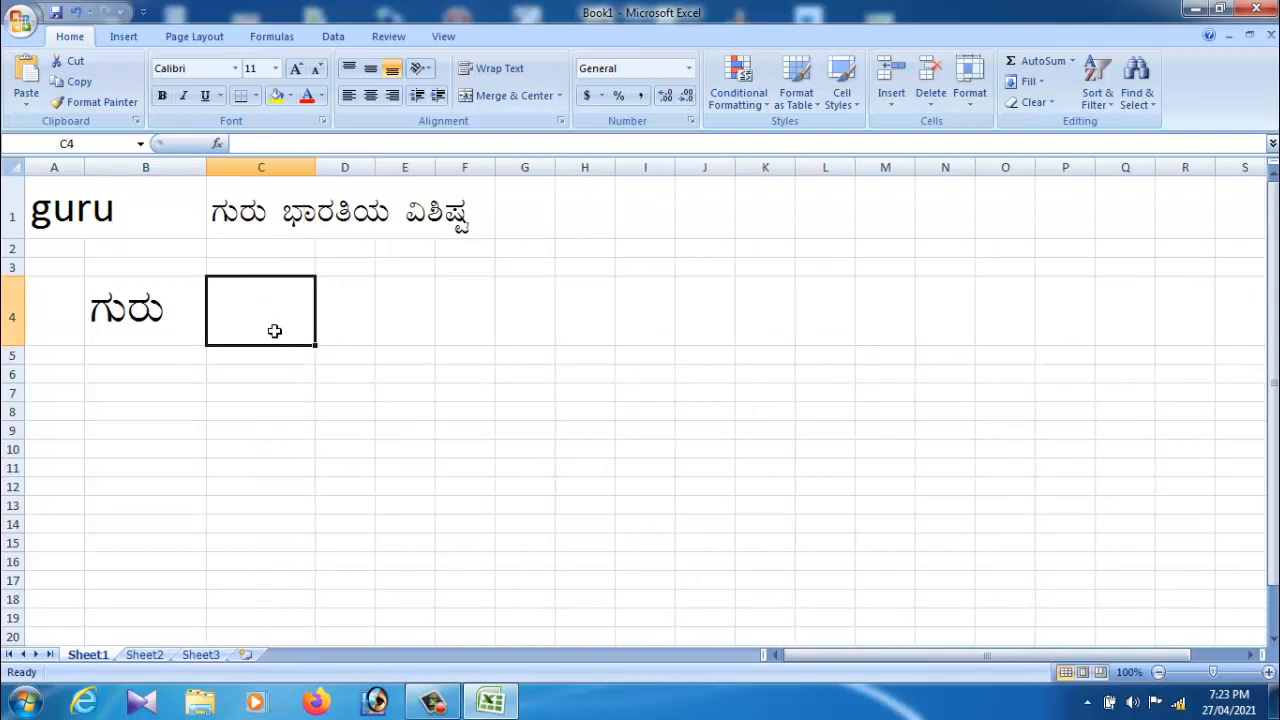
text(ªÀi)
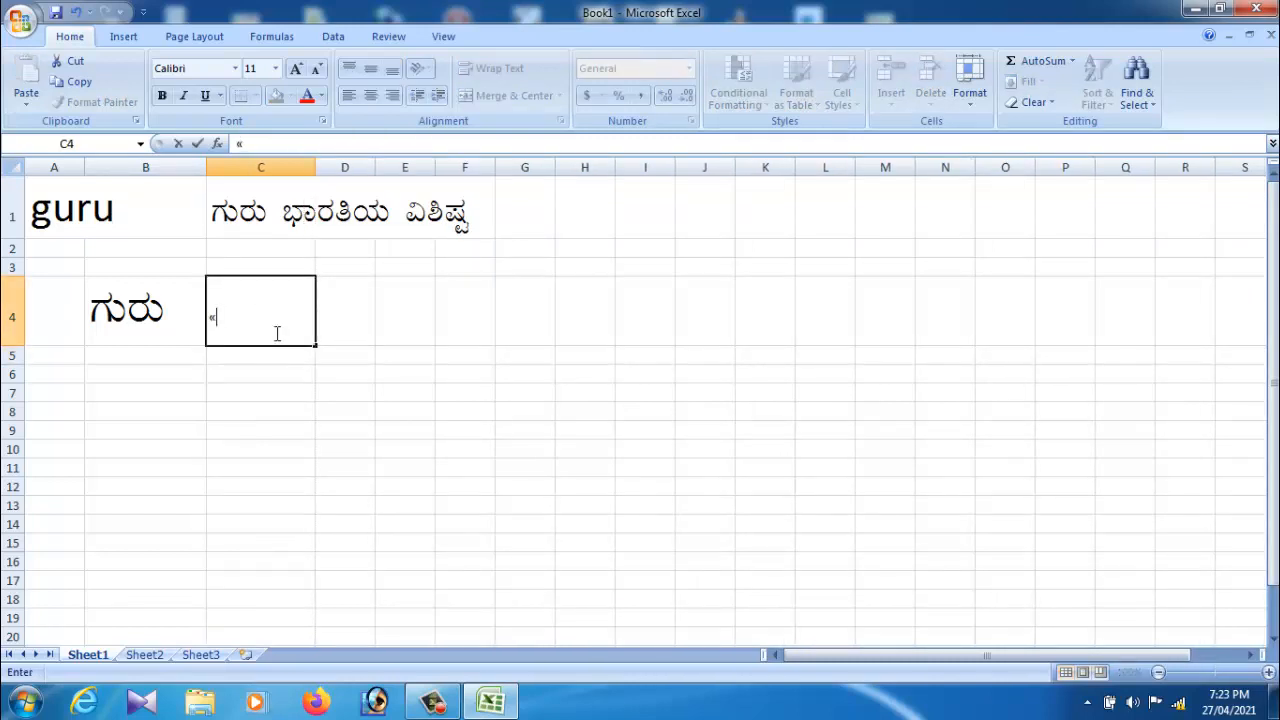
drag(263, 331, 209, 330)
click(294, 70)
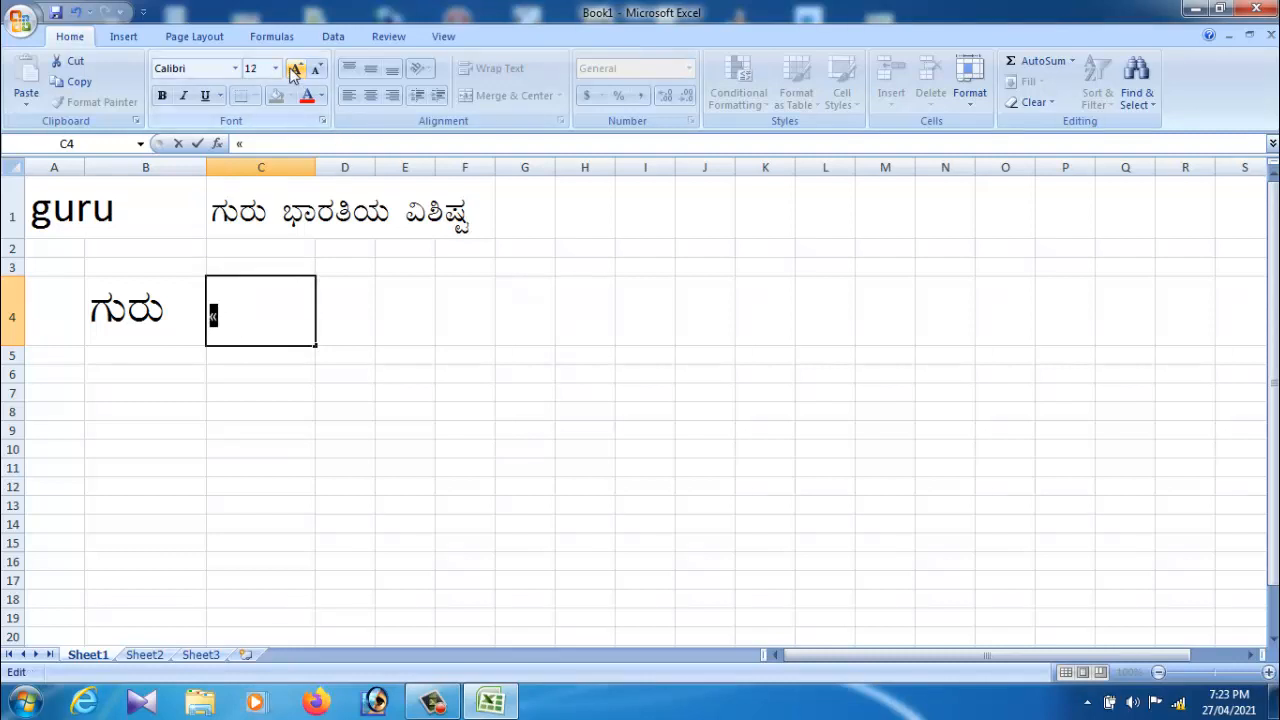
double_click(295, 70)
double_click(295, 70)
double_click(295, 70)
double_click(295, 70)
click(256, 337)
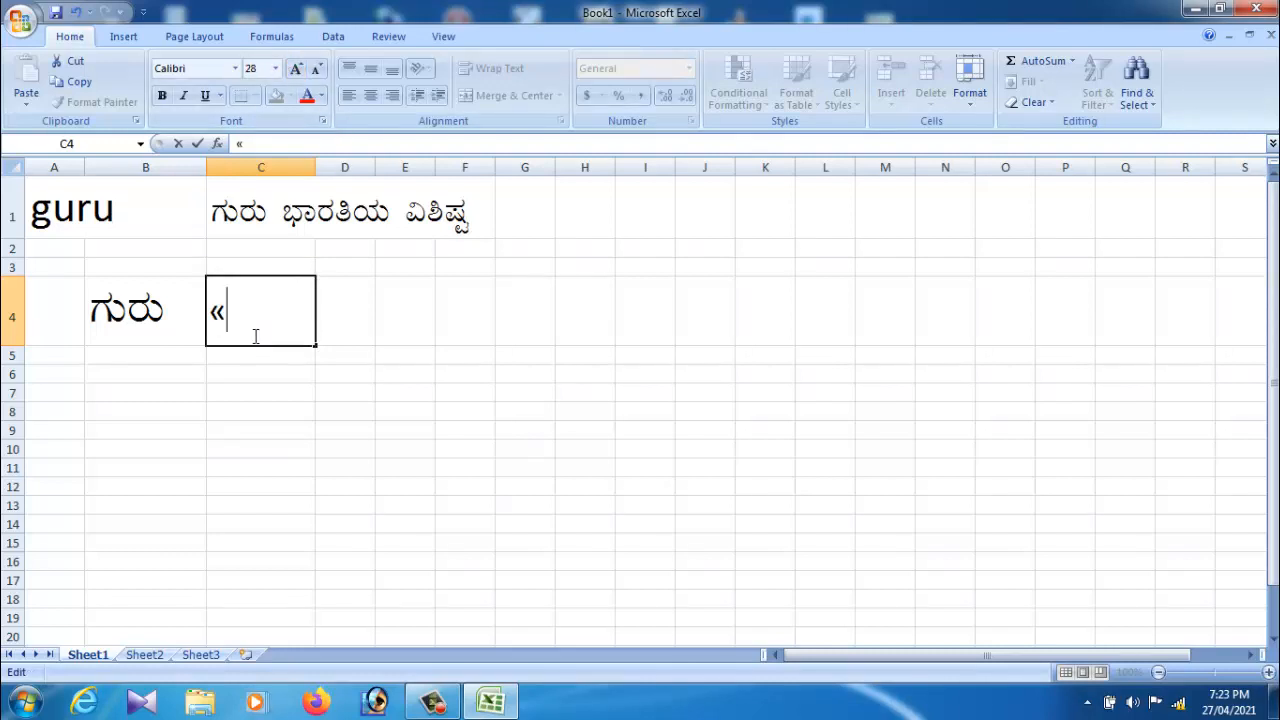
Append the Kannada word ಗುರು to the Calibri entry in cell C4 and commit it
text(UÀÄgÀÄ)
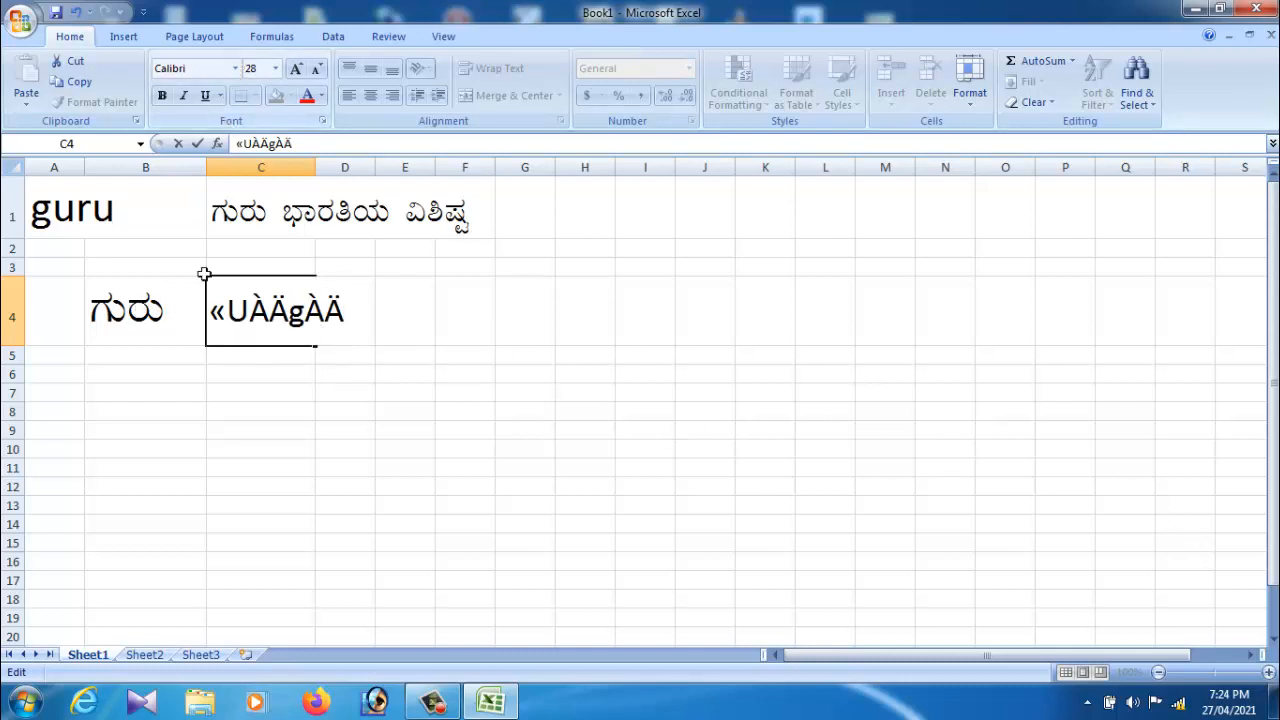
click(165, 323)
click(288, 326)
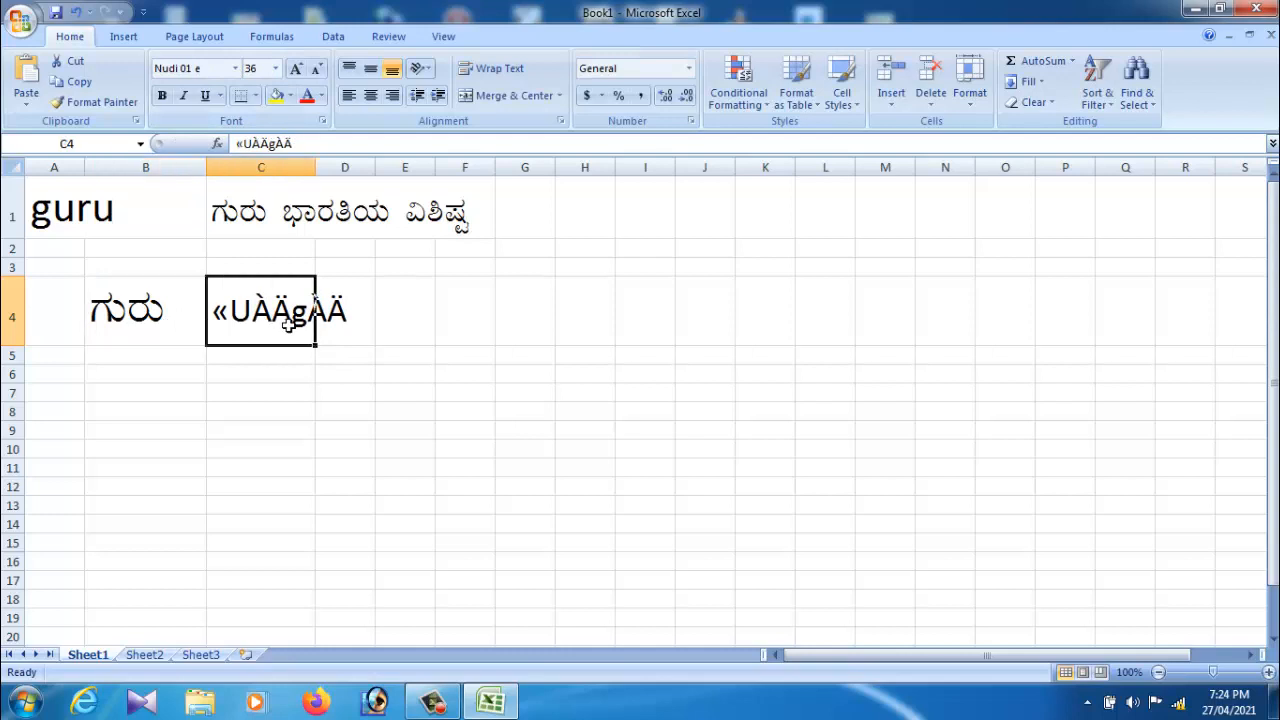
Try filling ಗುರು from cell B4 across to G4, and undo the fill
click(116, 317)
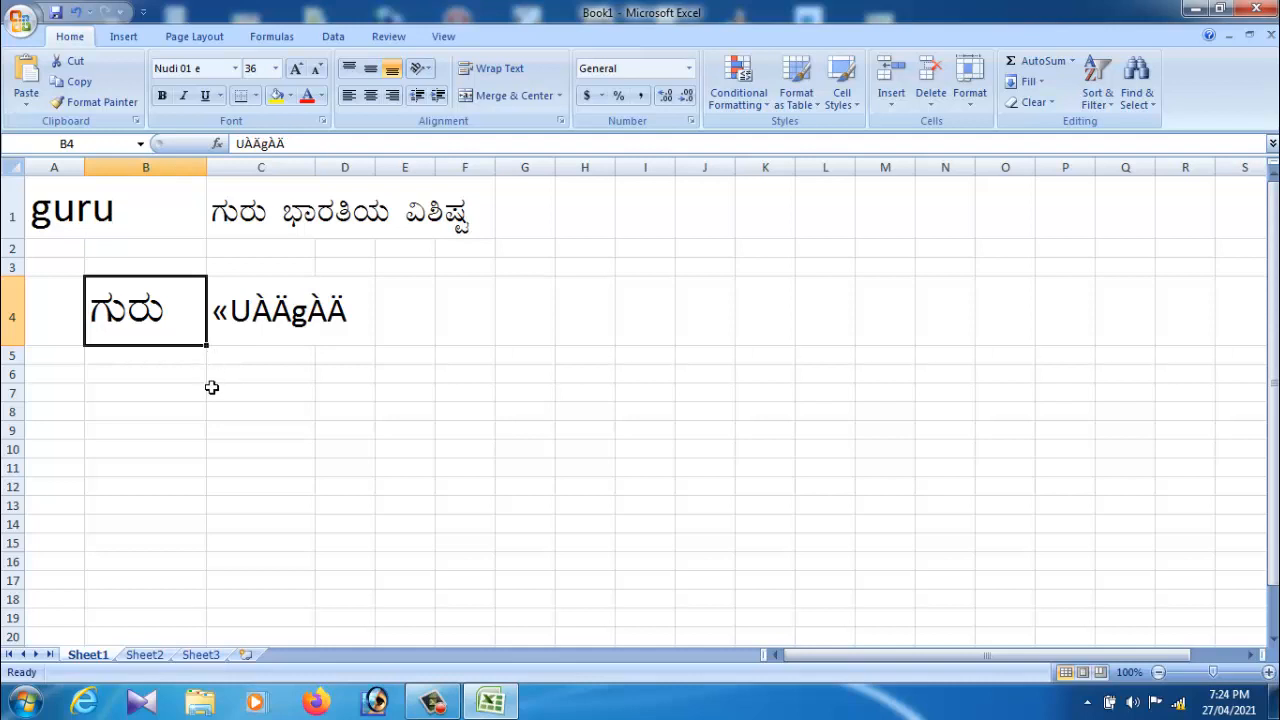
drag(269, 379, 545, 445)
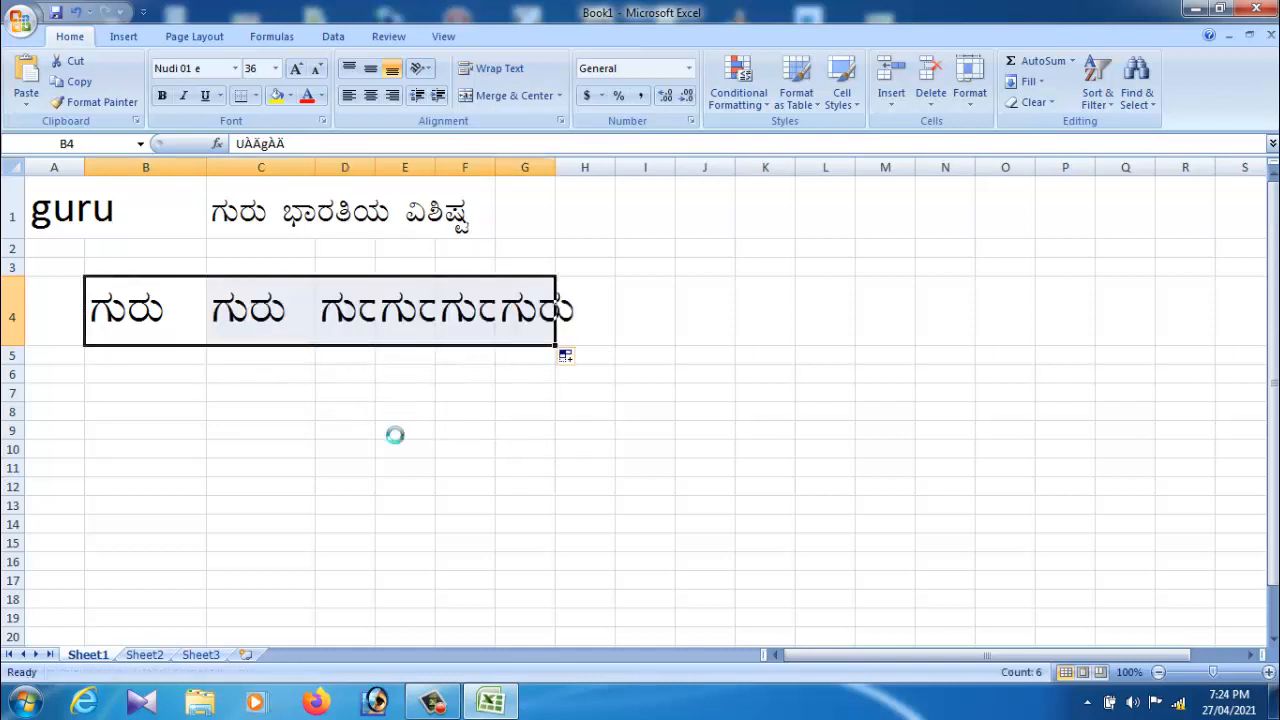
key(ctrl+z)
click(214, 385)
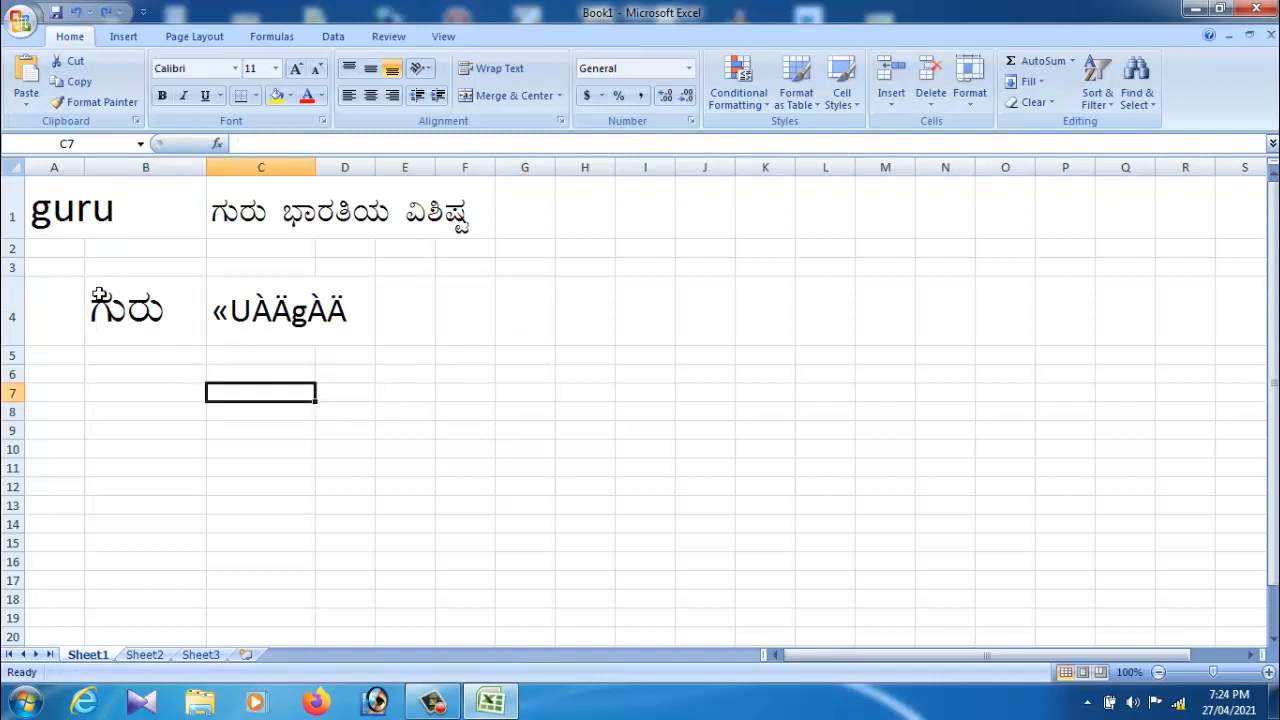
Apply the Nudi 01 e font to the large block of cells extending across and down from B4
drag(100, 293, 1239, 645)
click(235, 68)
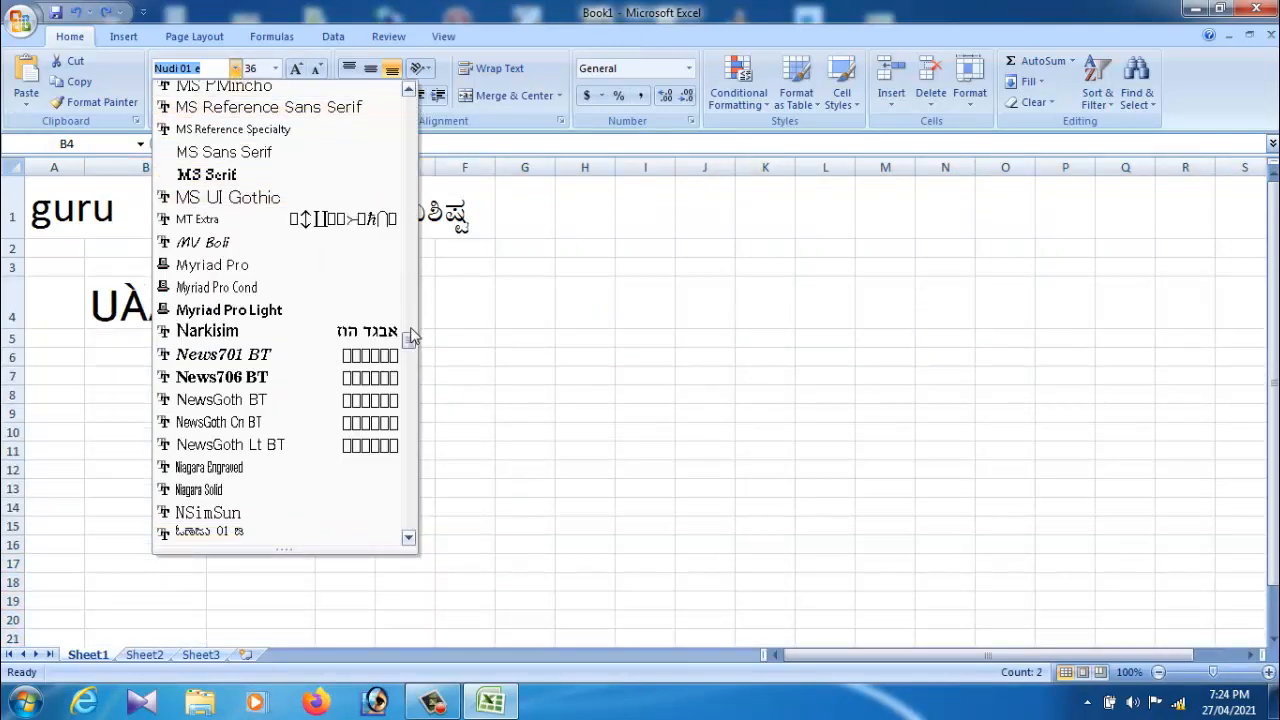
drag(408, 334, 409, 349)
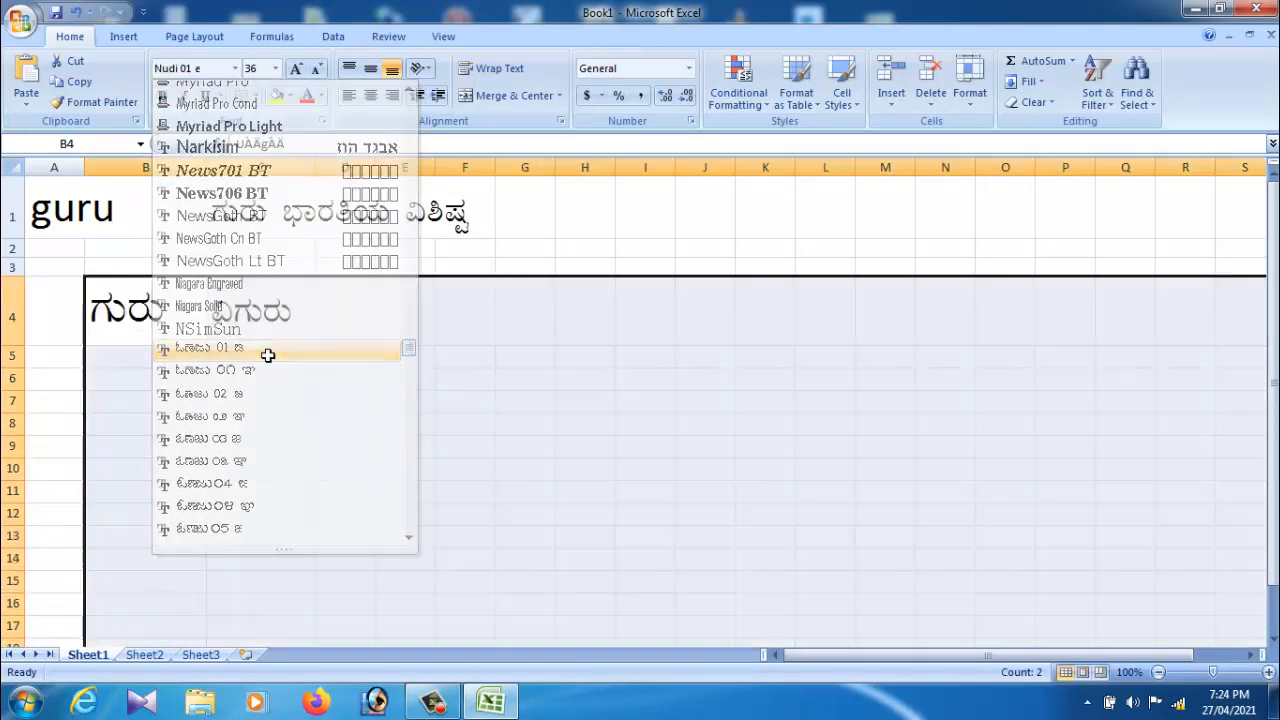
click(263, 364)
Enter ಗುರು in cell D4, enlarge its text to font size 36, and commit the entry
click(372, 322)
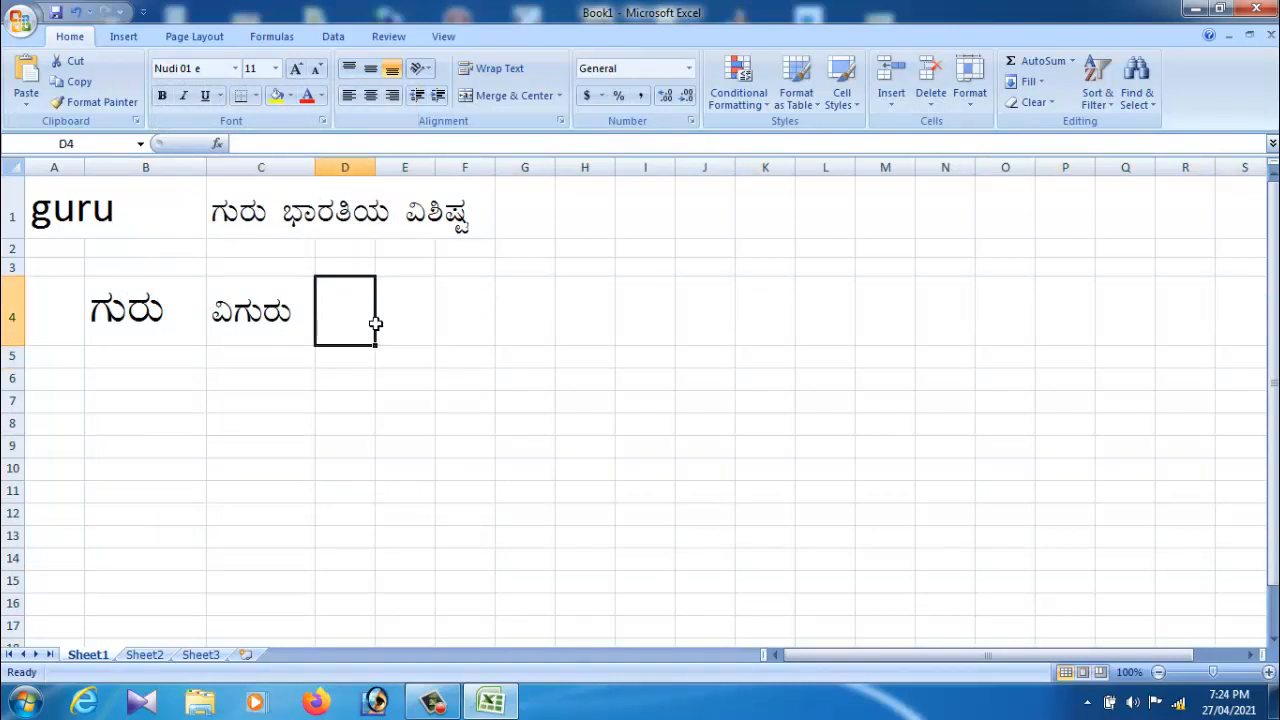
text(UÀÄgÀÄ)
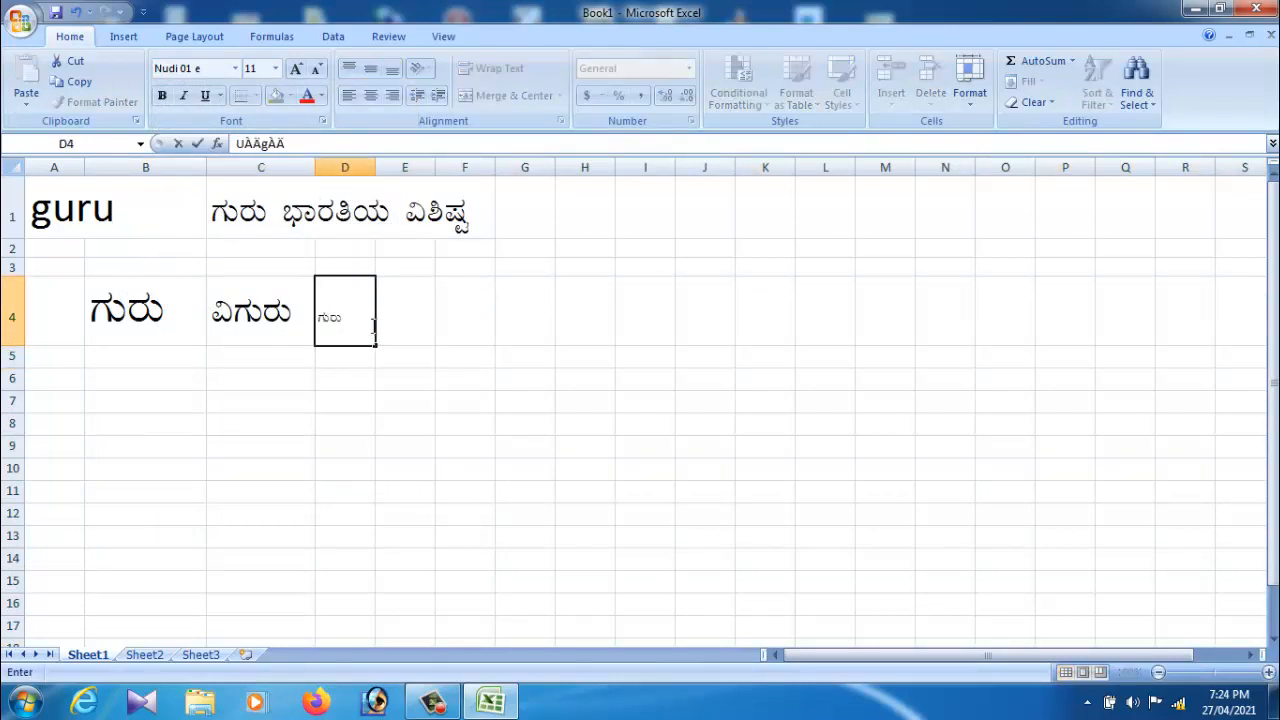
drag(372, 322, 317, 318)
click(296, 70)
click(296, 70)
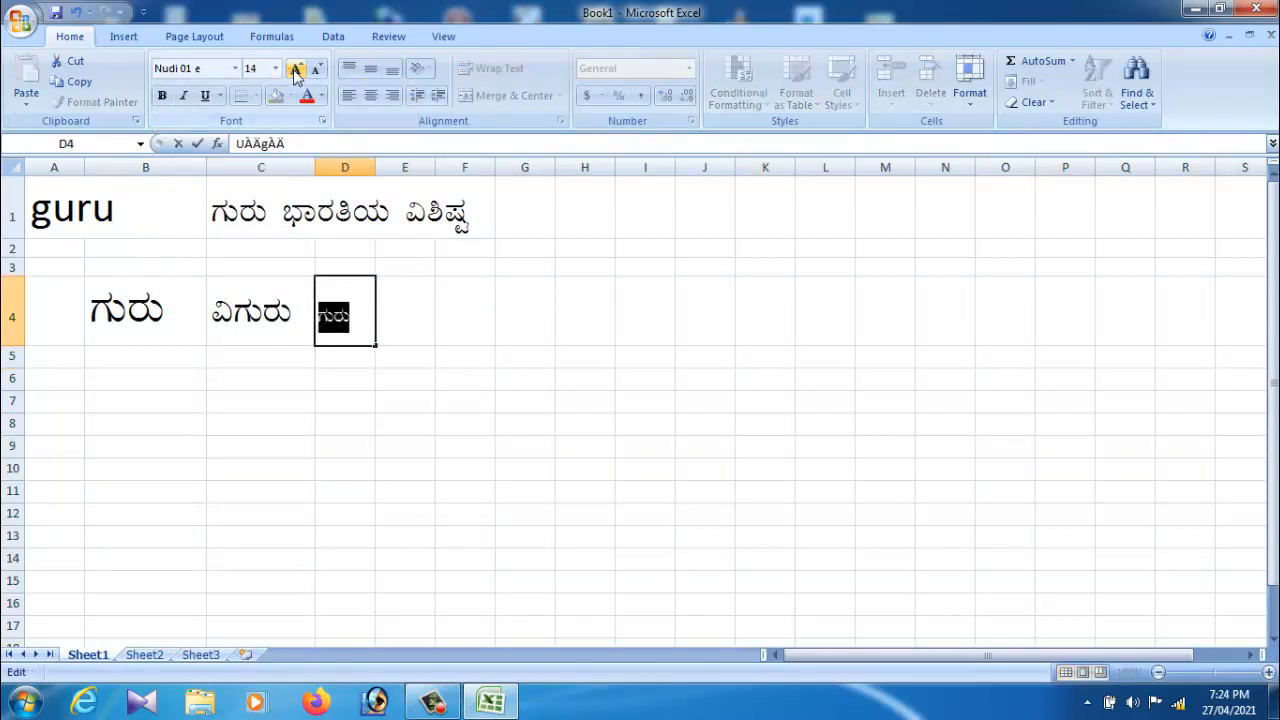
click(296, 73)
click(296, 73)
click(296, 73)
click(296, 73)
click(296, 73)
click(296, 73)
click(296, 73)
click(296, 73)
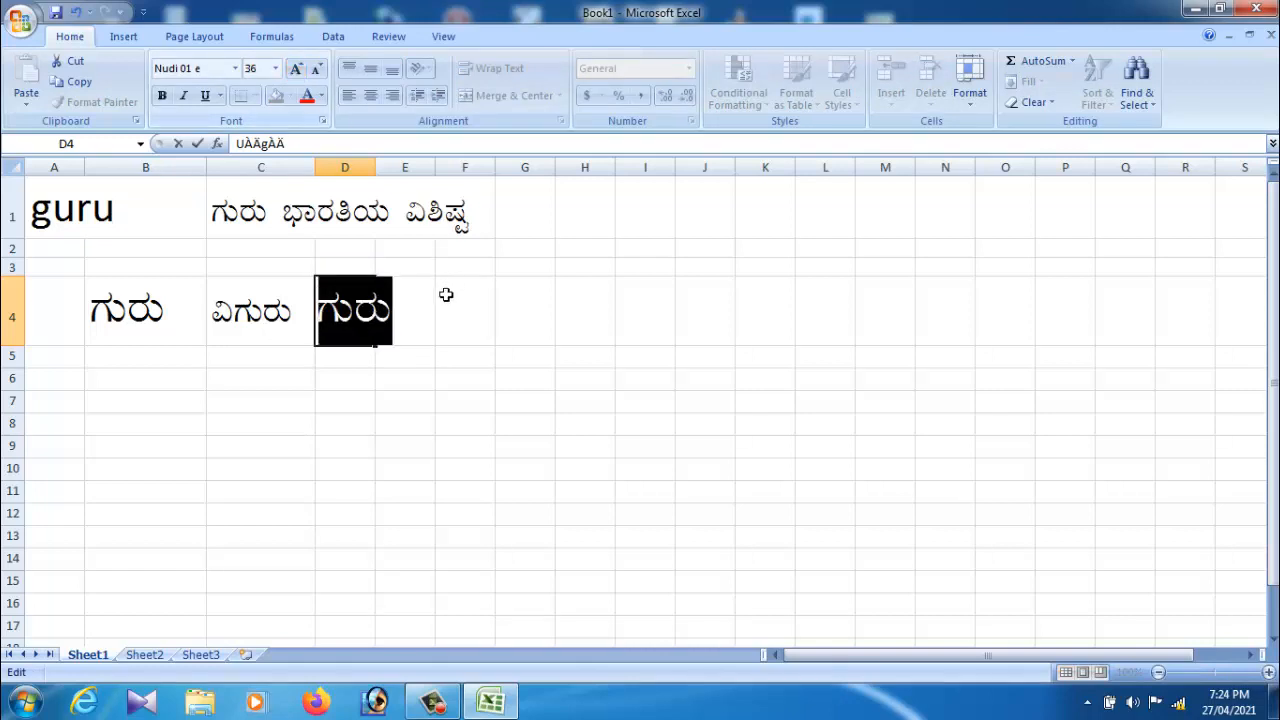
click(450, 298)
click(275, 68)
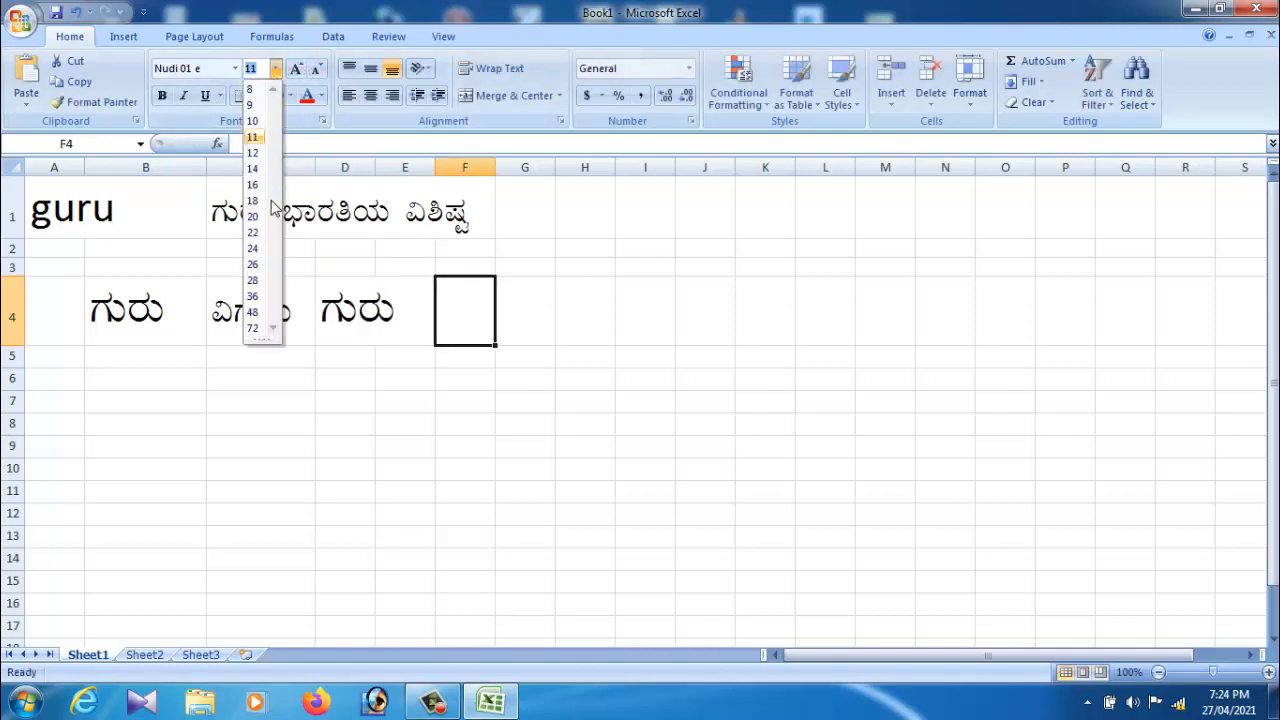
click(480, 316)
click(550, 400)
Set the font size of cells A5:R17 to 26 and check the formatting in several row 5 cells
click(82, 362)
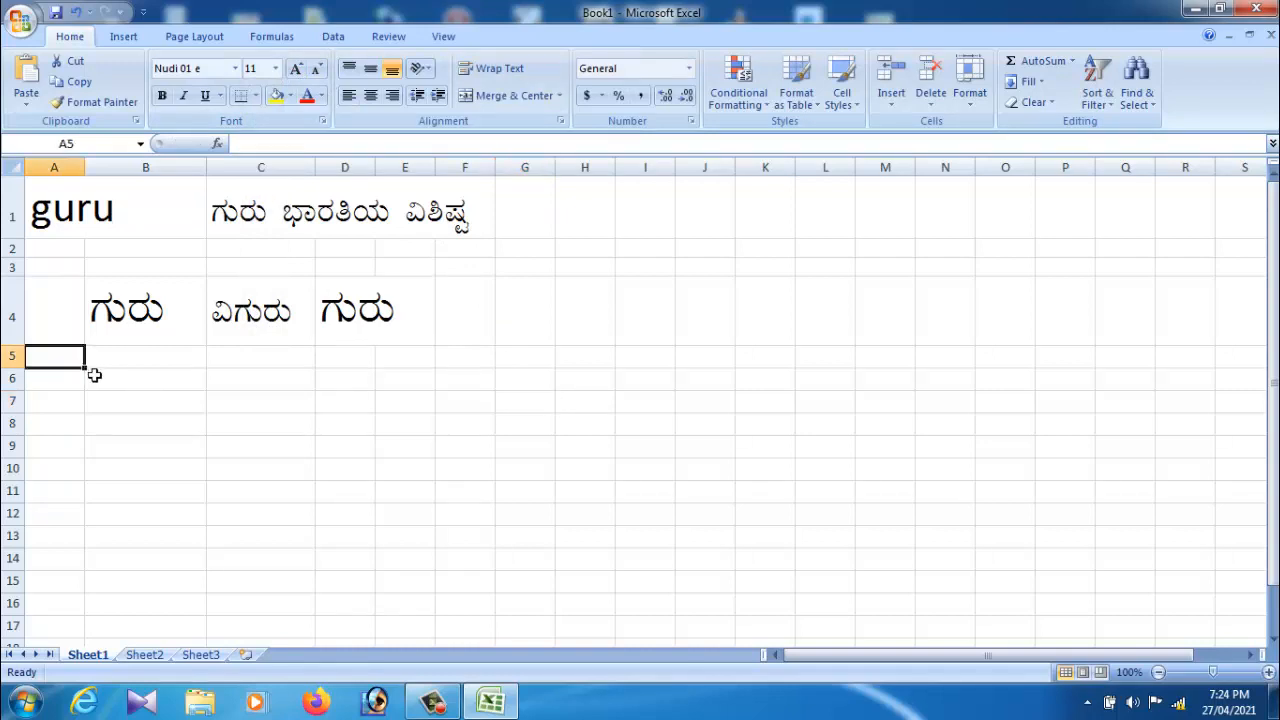
drag(93, 374, 1210, 632)
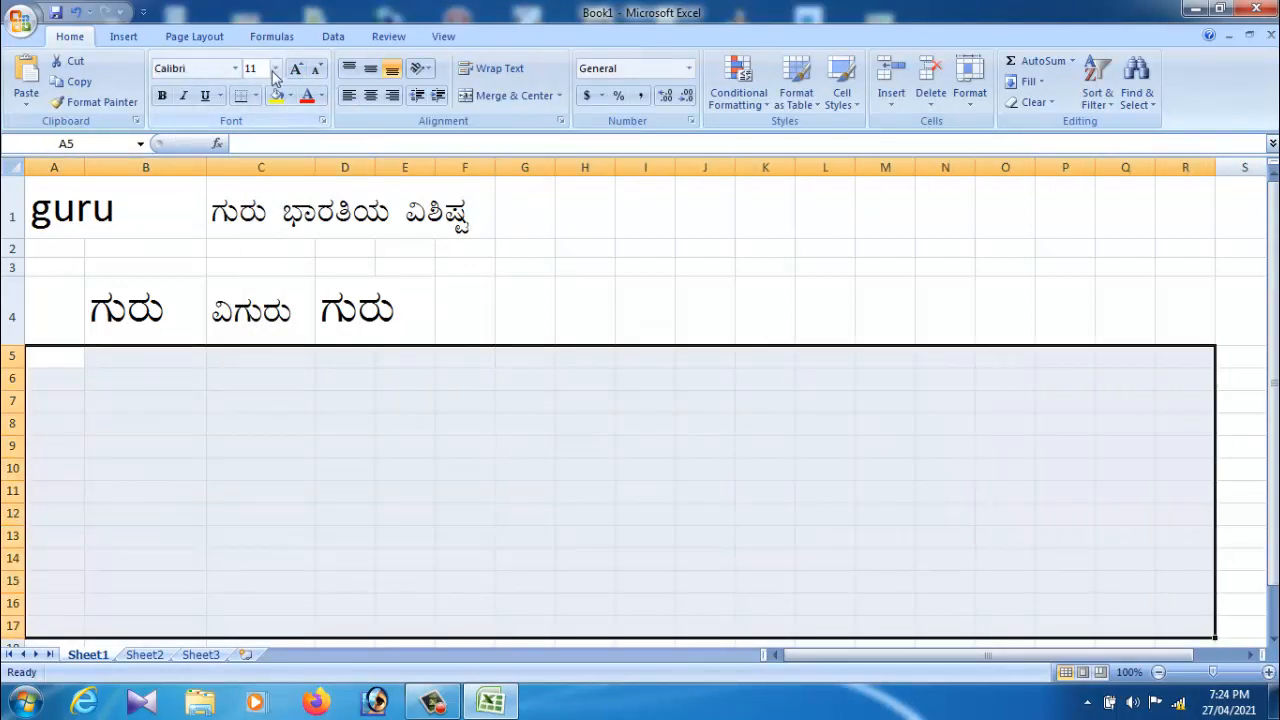
click(275, 68)
click(252, 250)
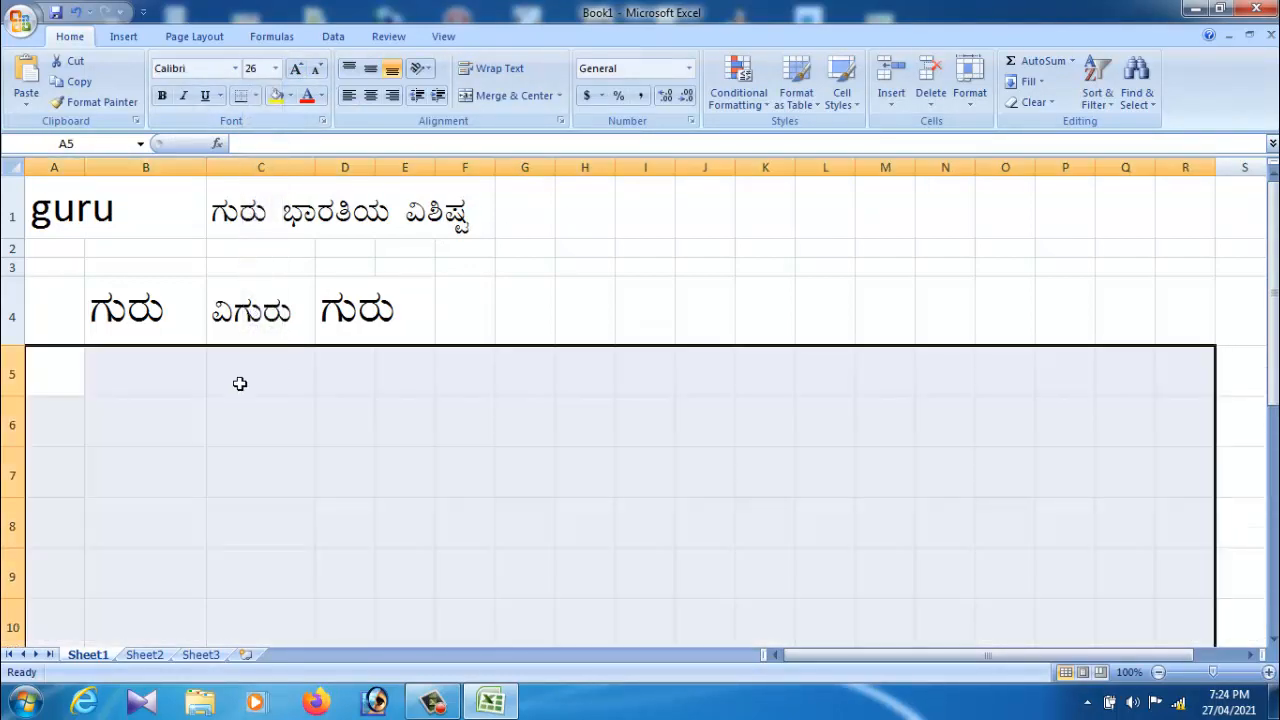
click(240, 383)
click(345, 372)
click(410, 380)
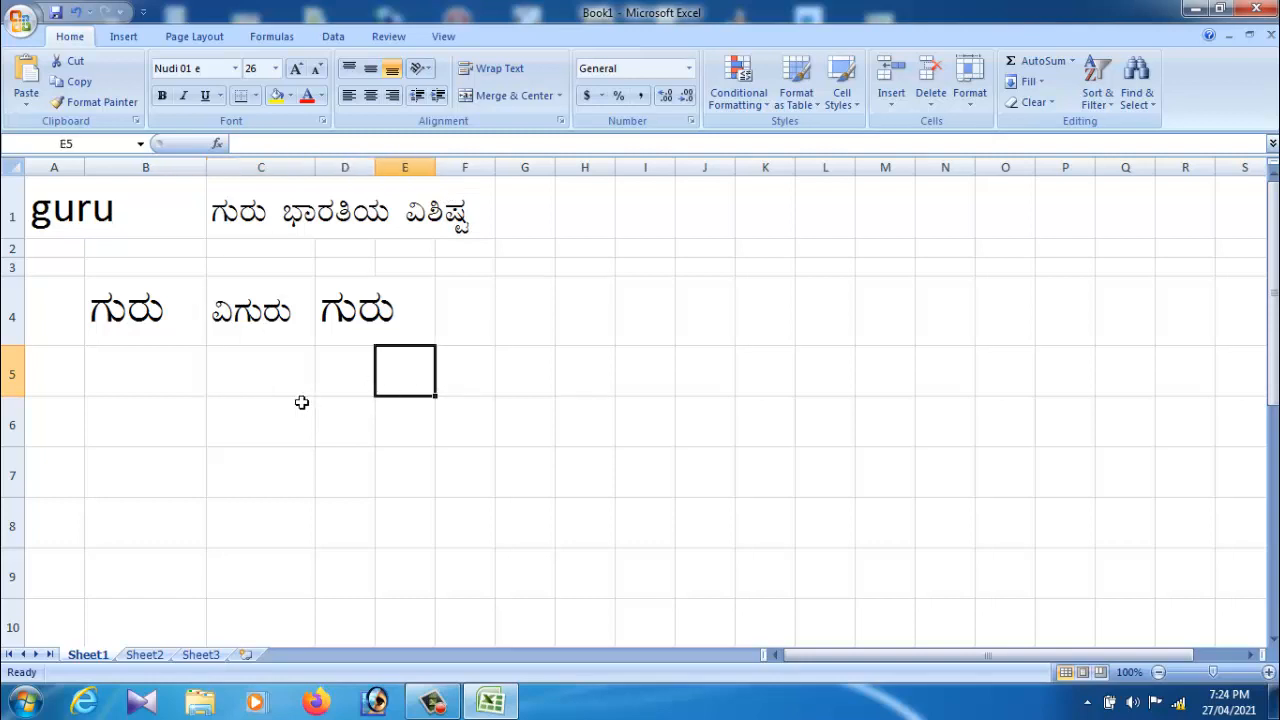
Enter ಗುರುತು in cell C5 and ಸರ್ಕಾರ in cell E5
click(268, 376)
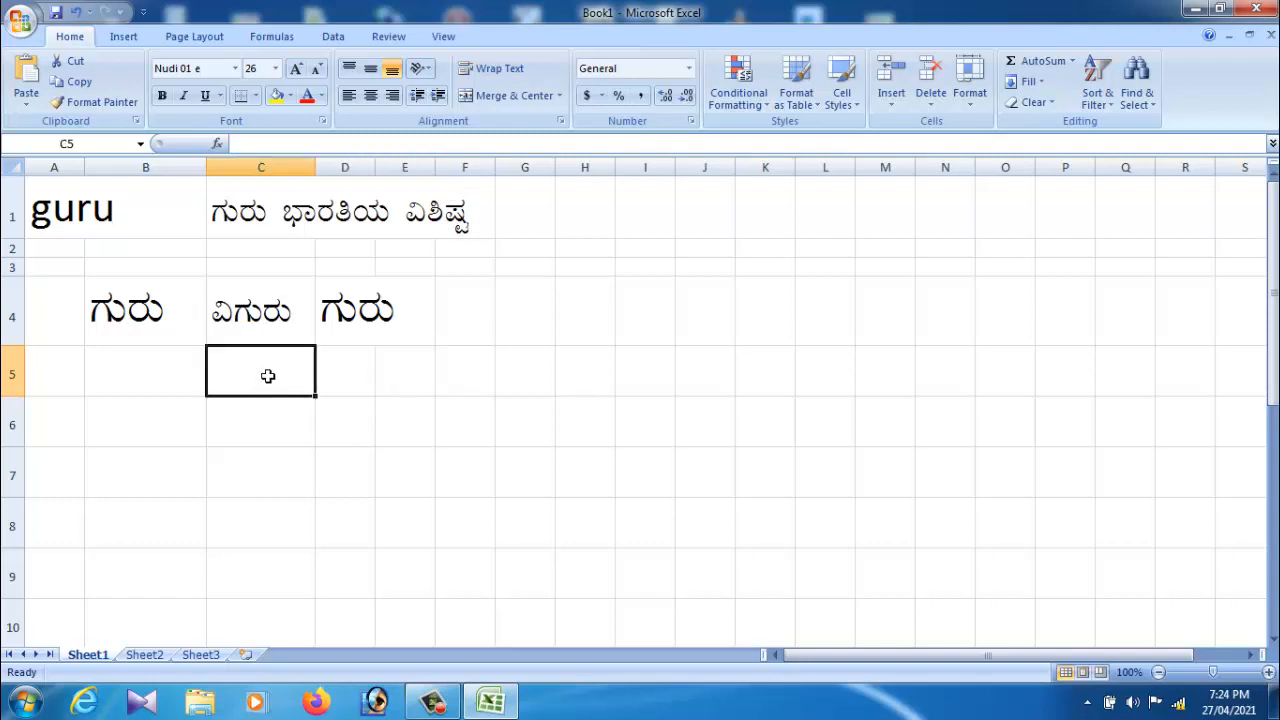
text(UÀÄgÀÄvÀÄ)
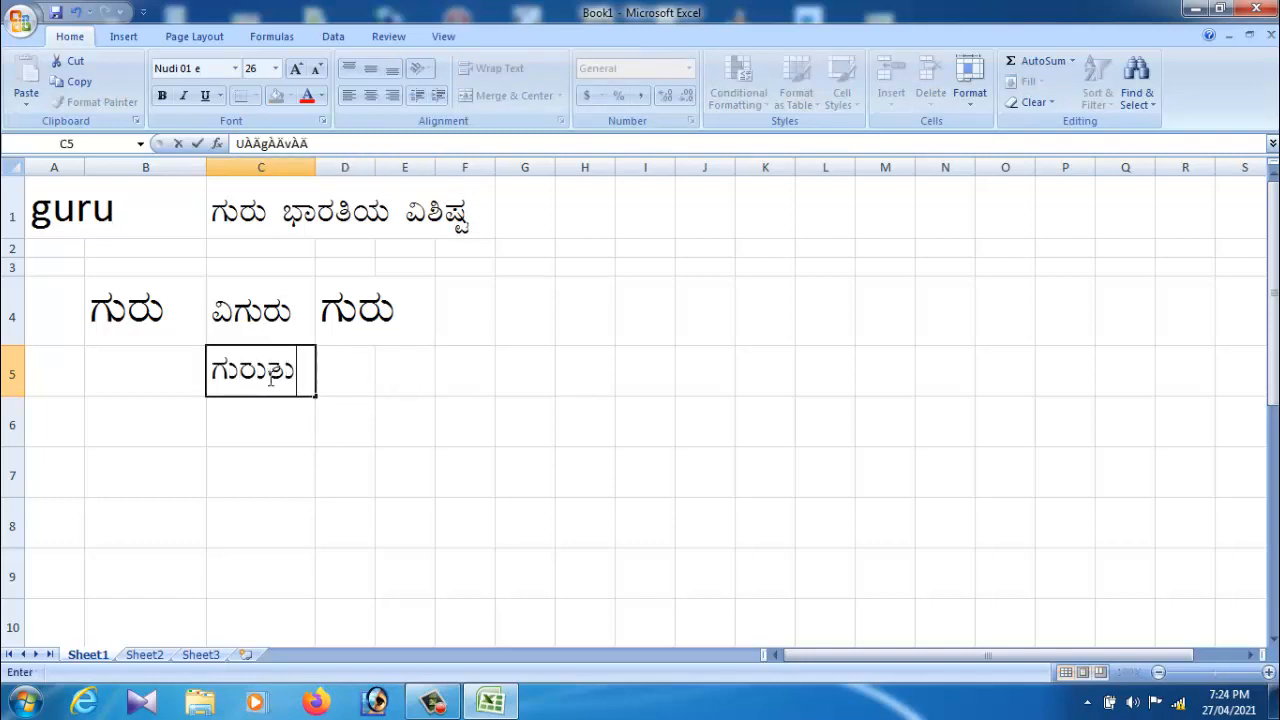
click(360, 455)
click(414, 384)
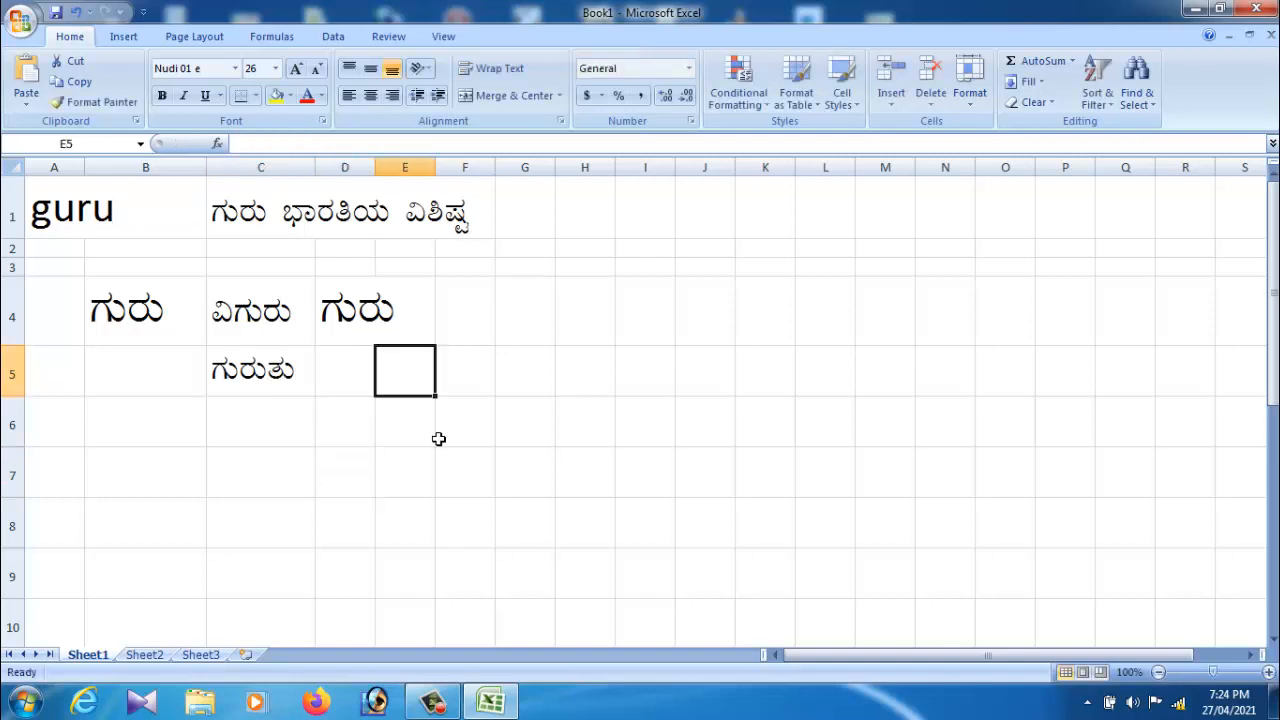
text(¸ÀPÁðgÀ)
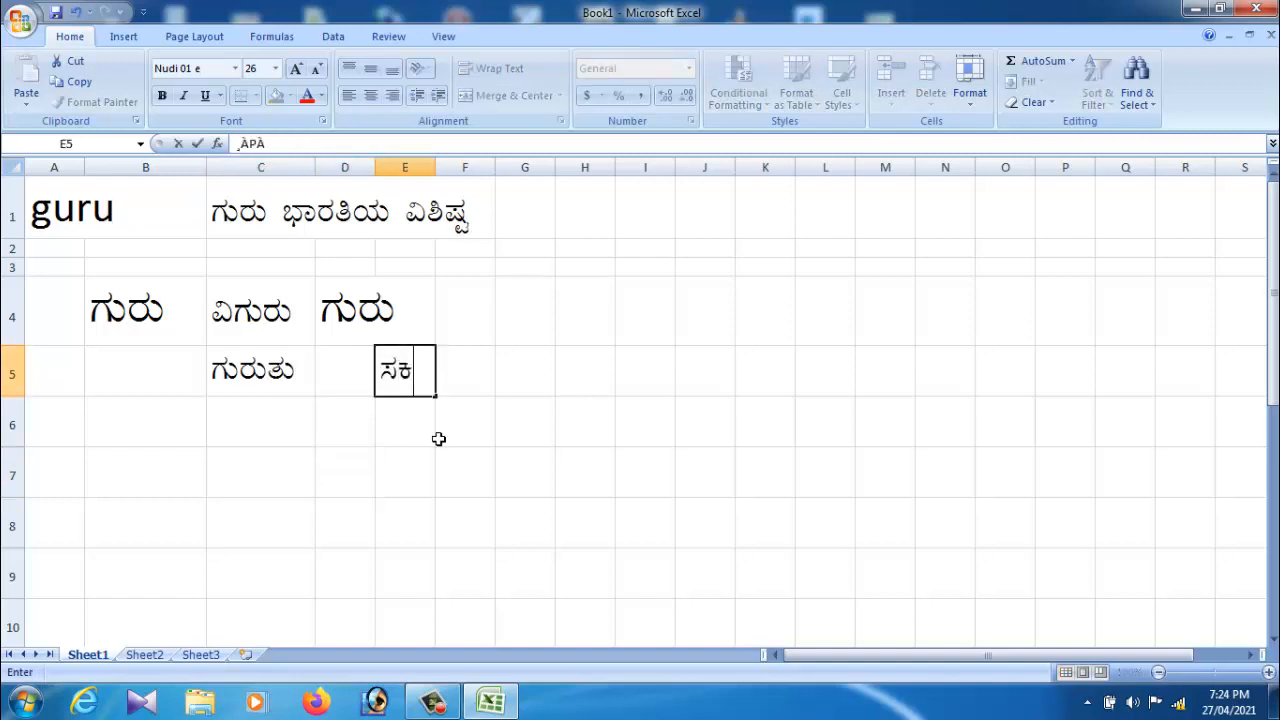
key(Return)
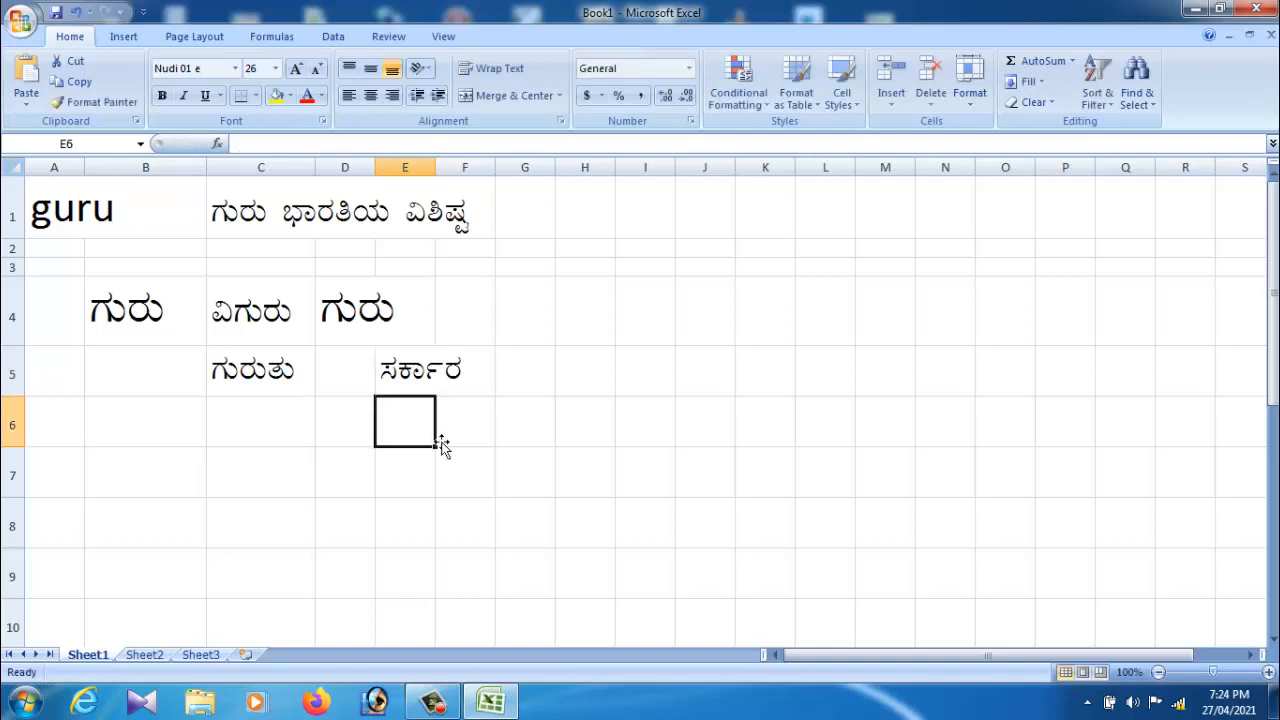
click(544, 389)
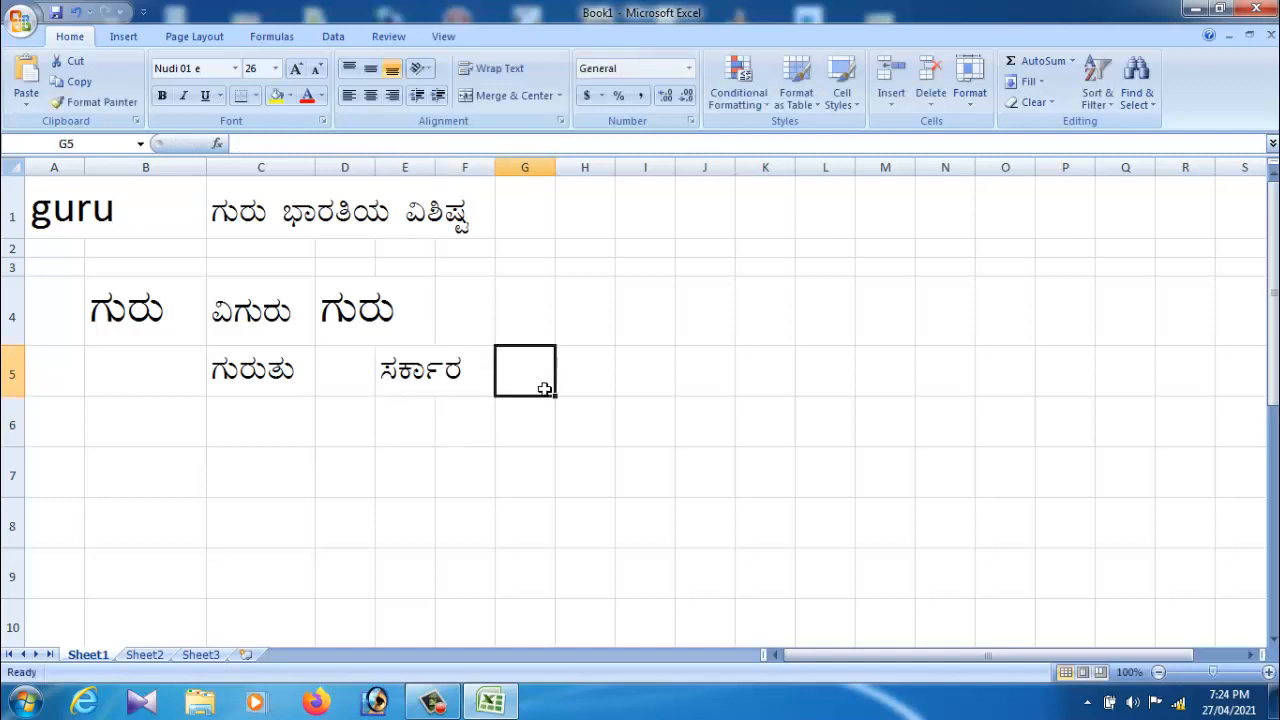
click(558, 444)
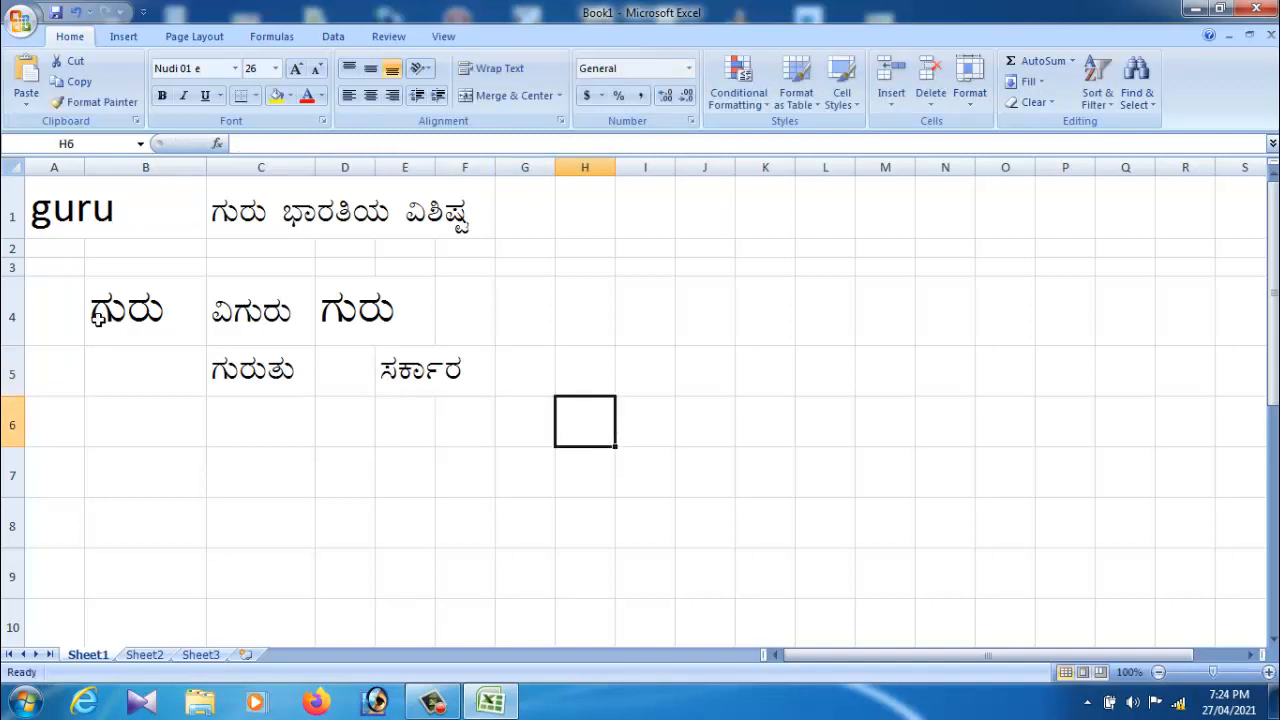
drag(130, 314, 1232, 634)
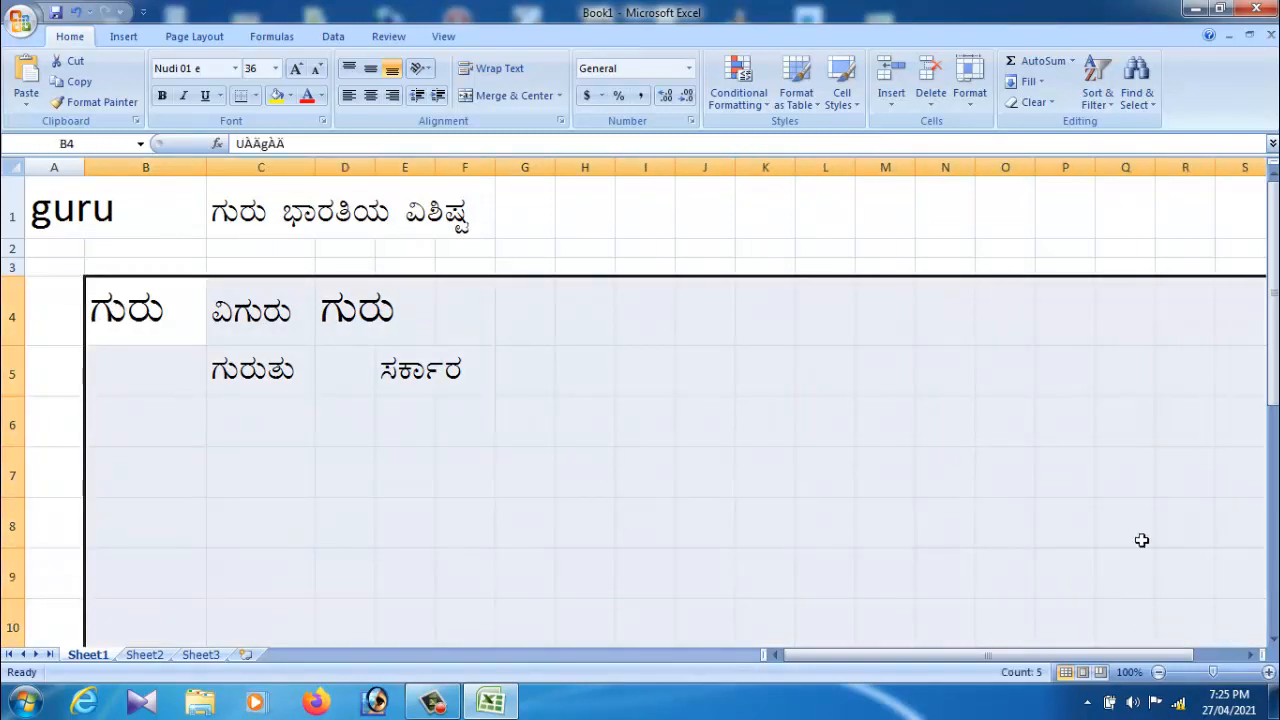
click(236, 70)
click(236, 70)
click(529, 387)
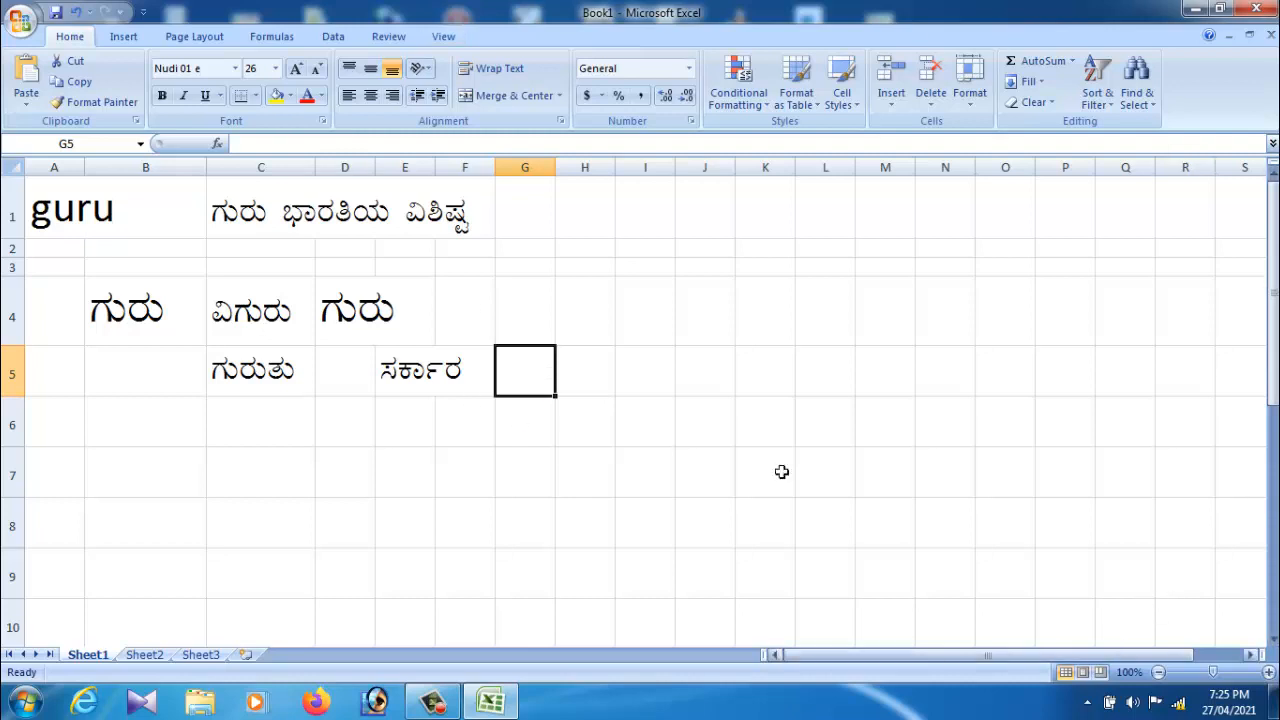
click(1087, 704)
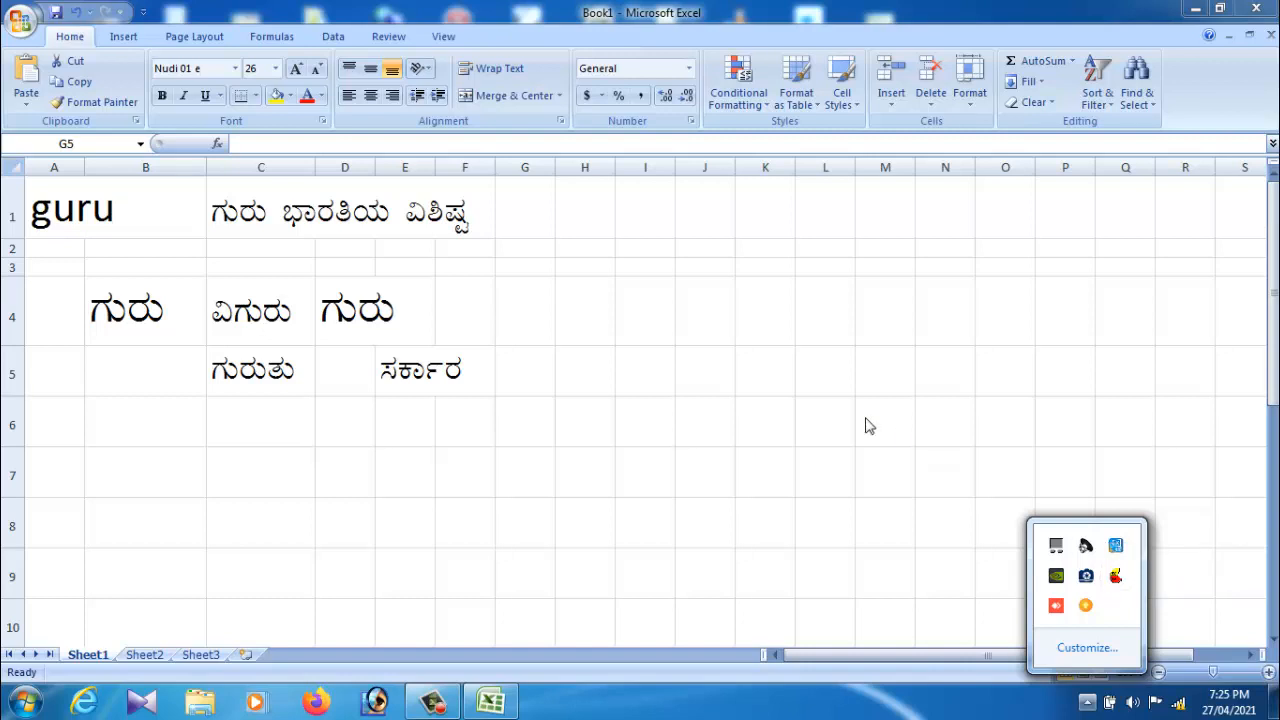
click(740, 372)
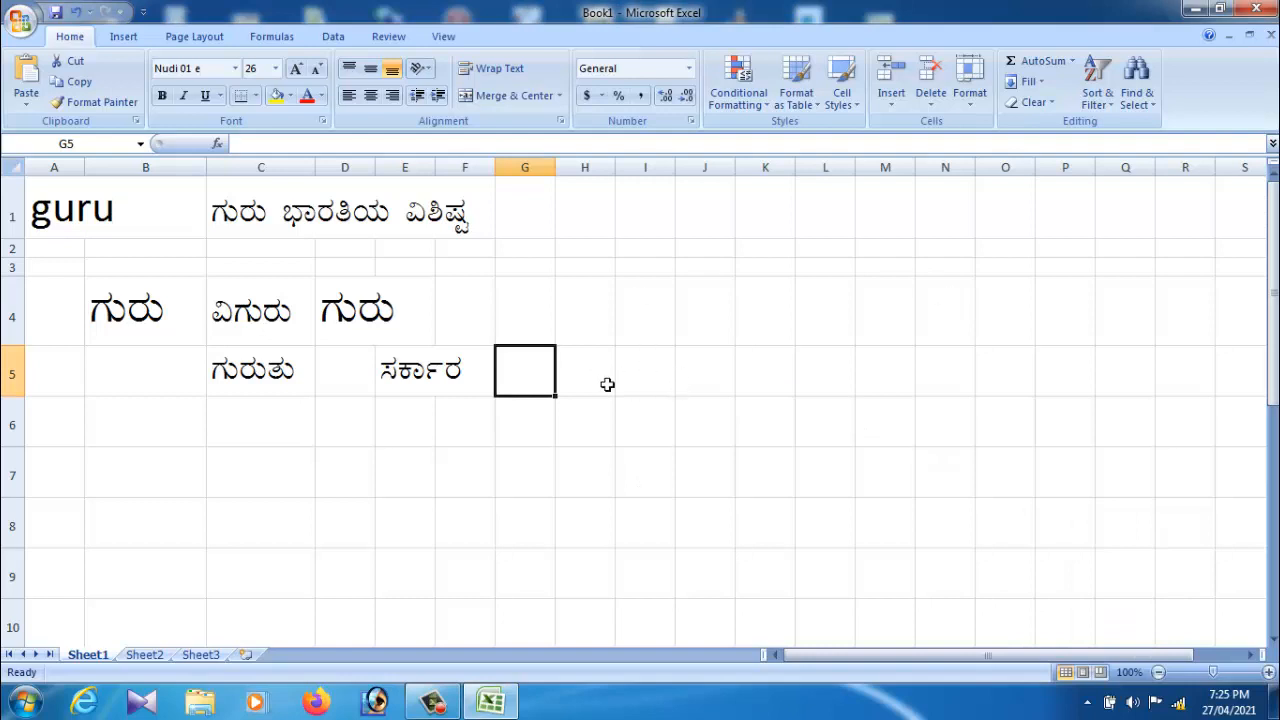
Close the Book1 workbook without saving its changes and launch Adobe Photoshop
click(1272, 10)
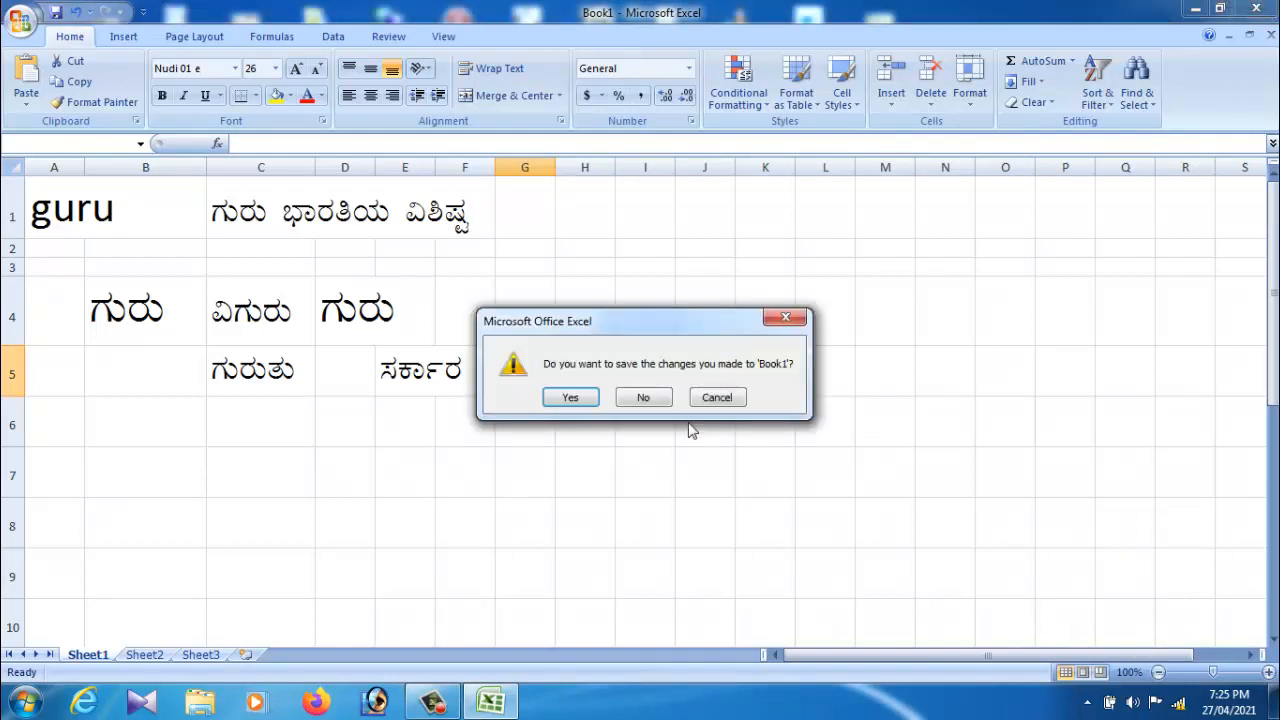
click(643, 397)
click(24, 703)
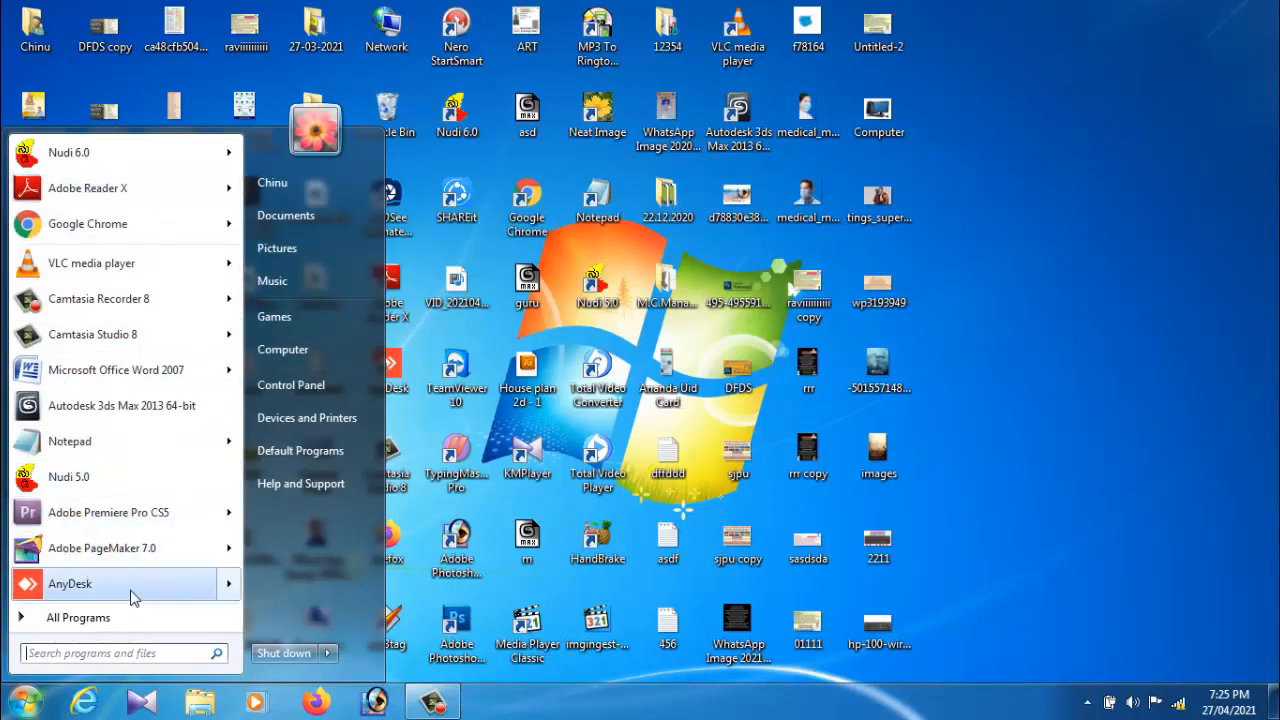
click(378, 703)
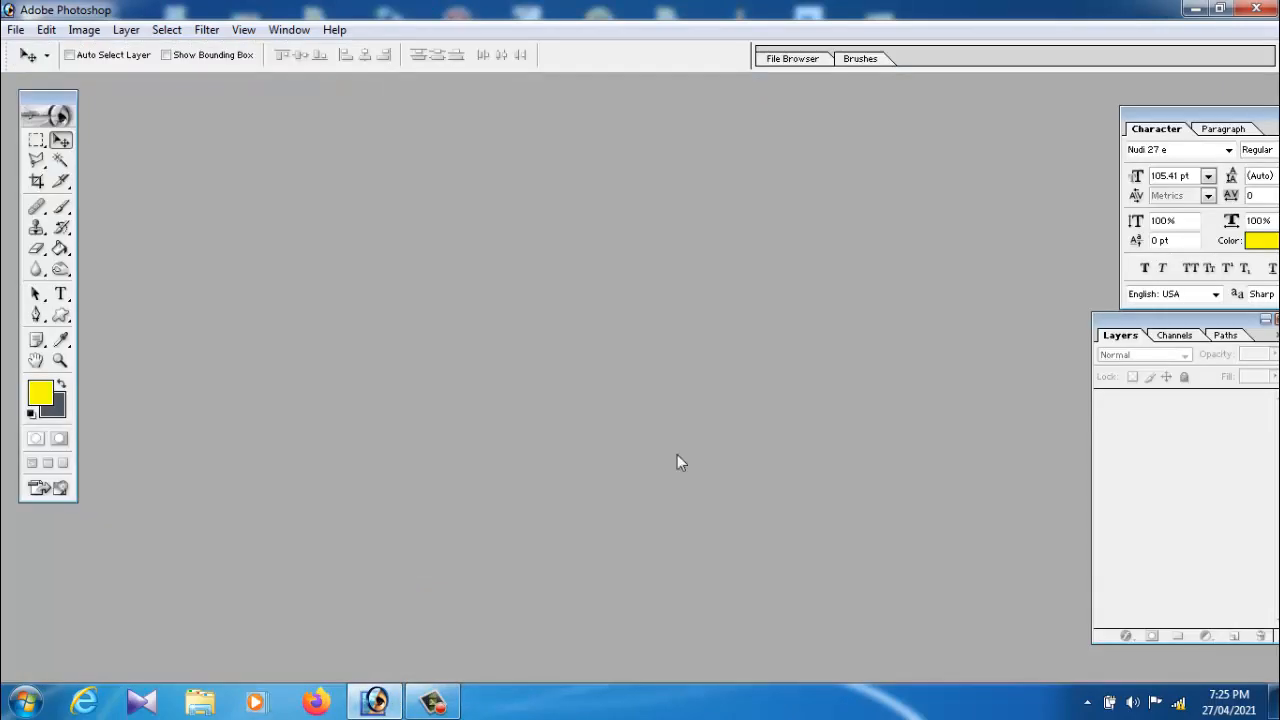
Create a new white document from the 5 x 7 preset size and maximize its window
click(16, 29)
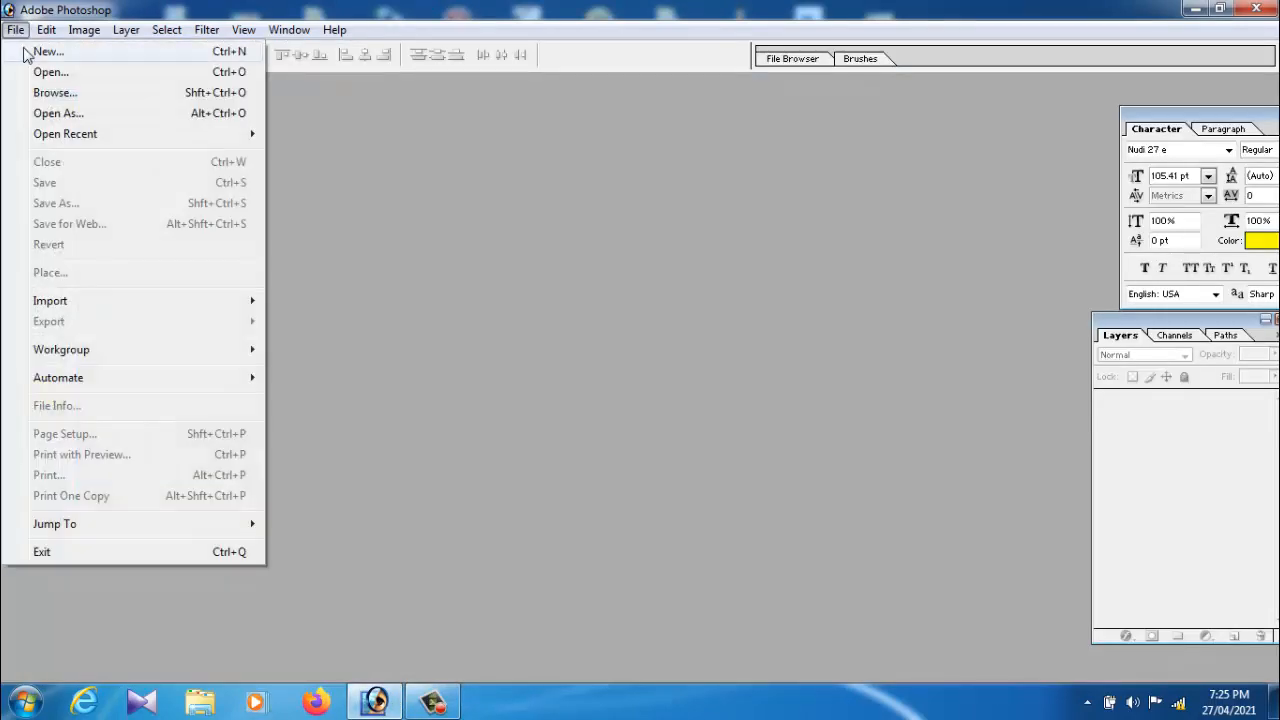
click(30, 52)
click(380, 176)
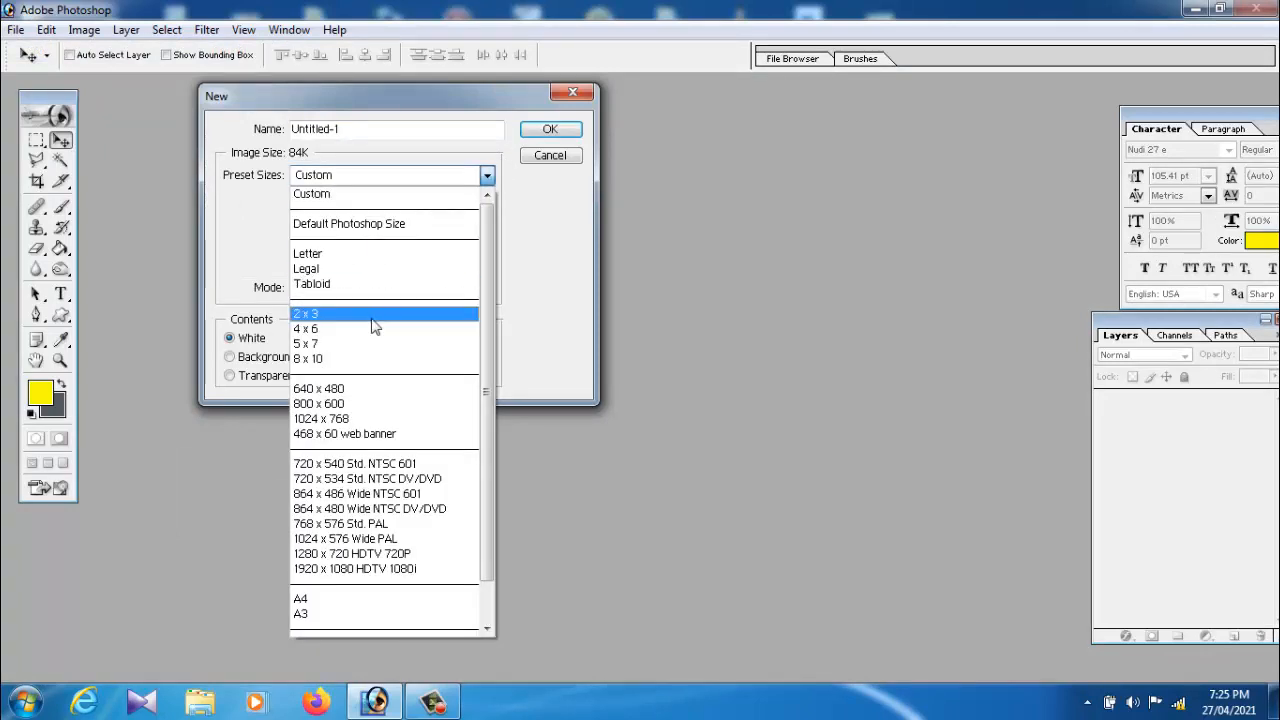
click(369, 345)
click(548, 128)
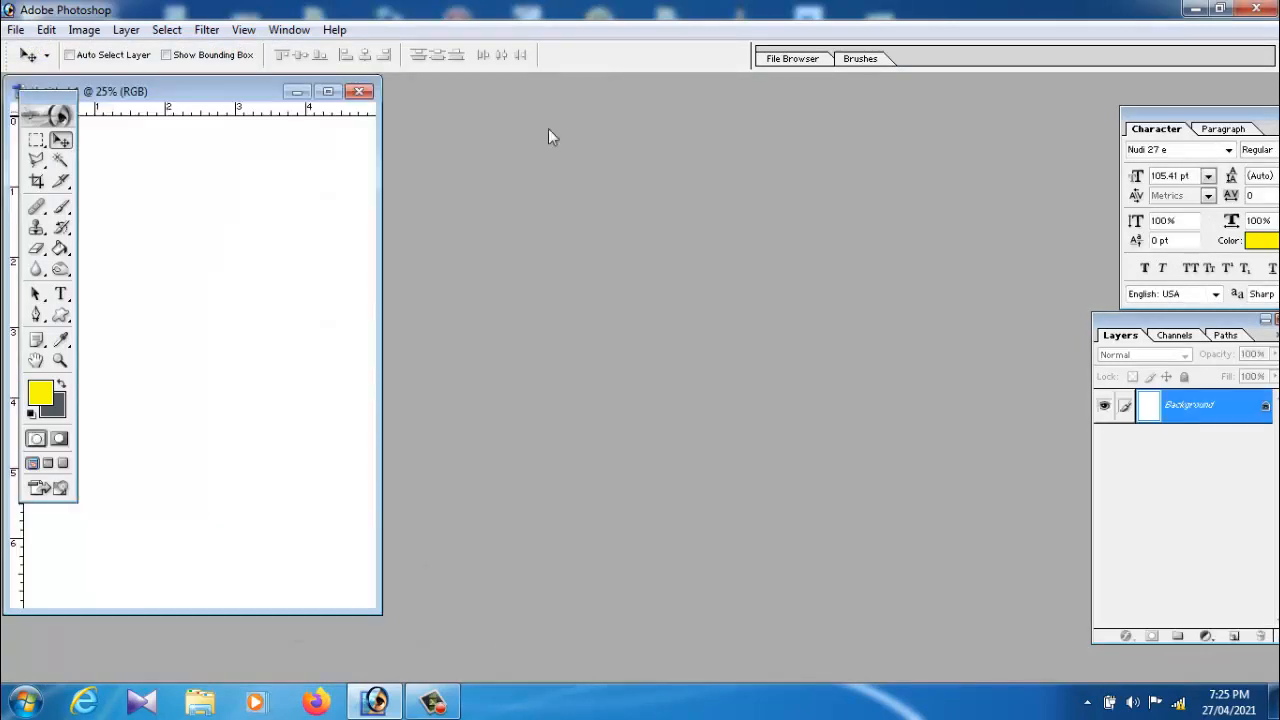
click(338, 95)
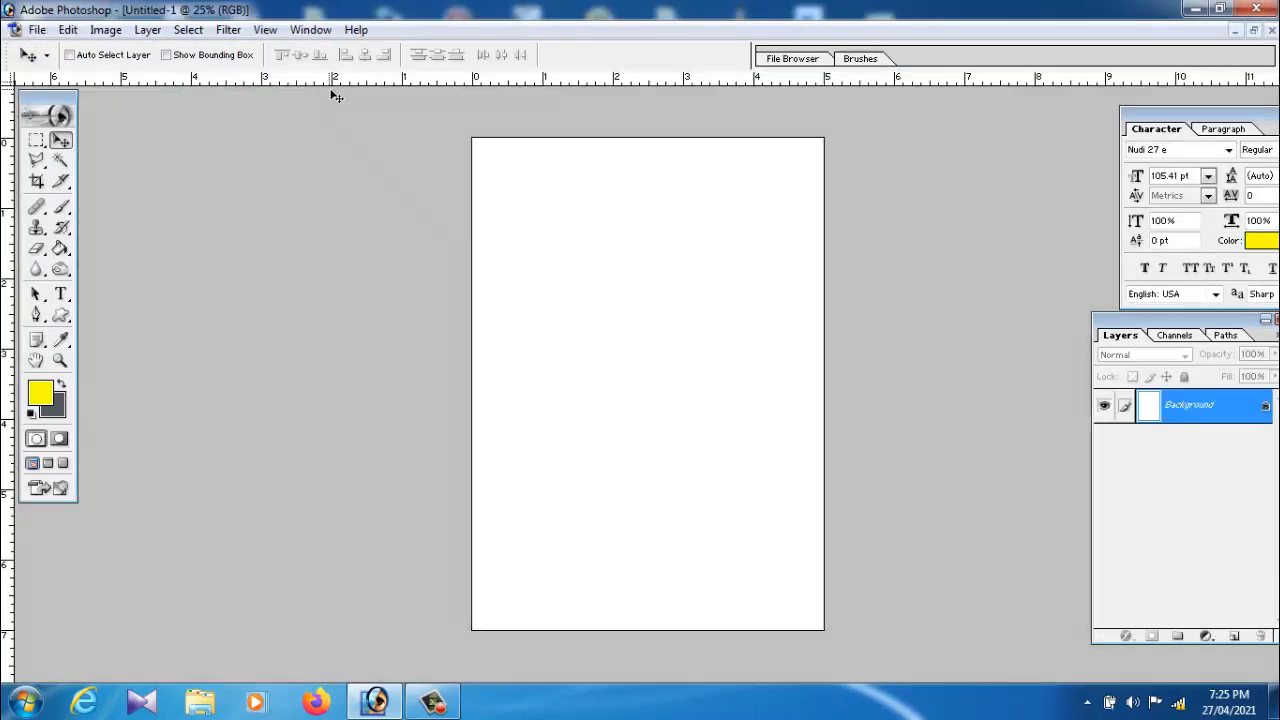
Add the text ಗುರು in Nudi 27 e on the upper part of the page and move it fully inside the canvas
click(60, 293)
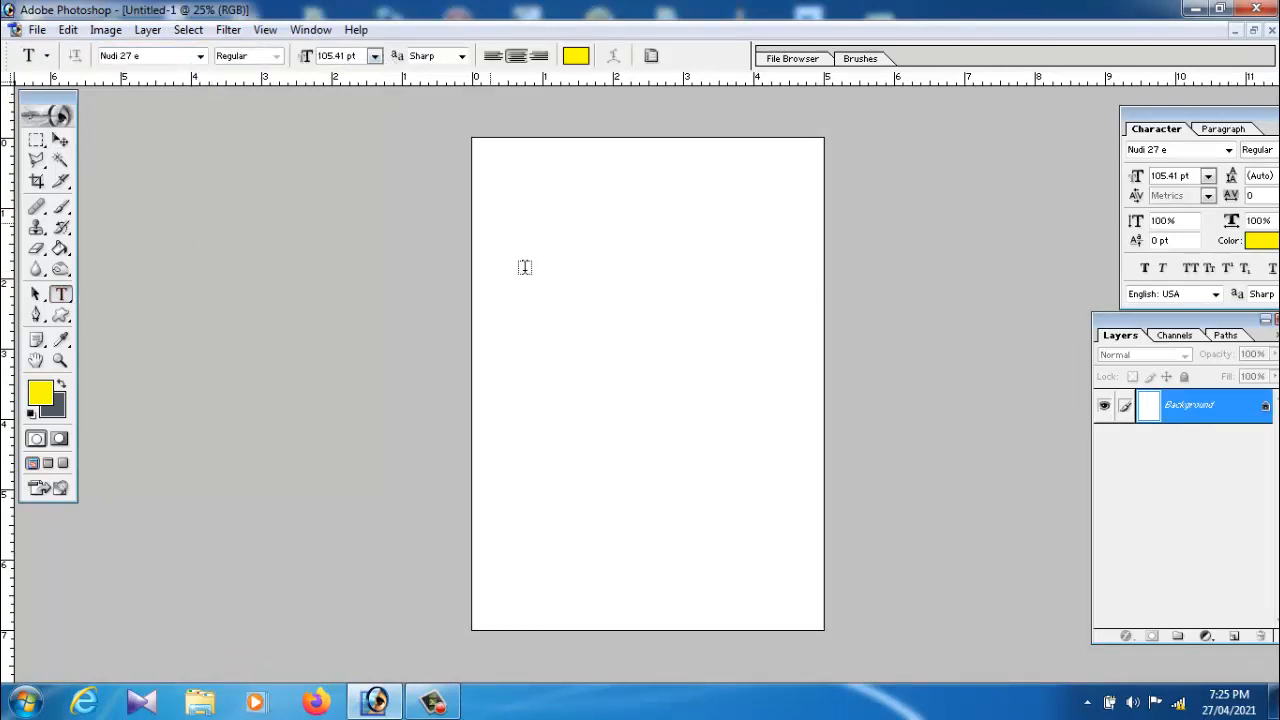
click(571, 340)
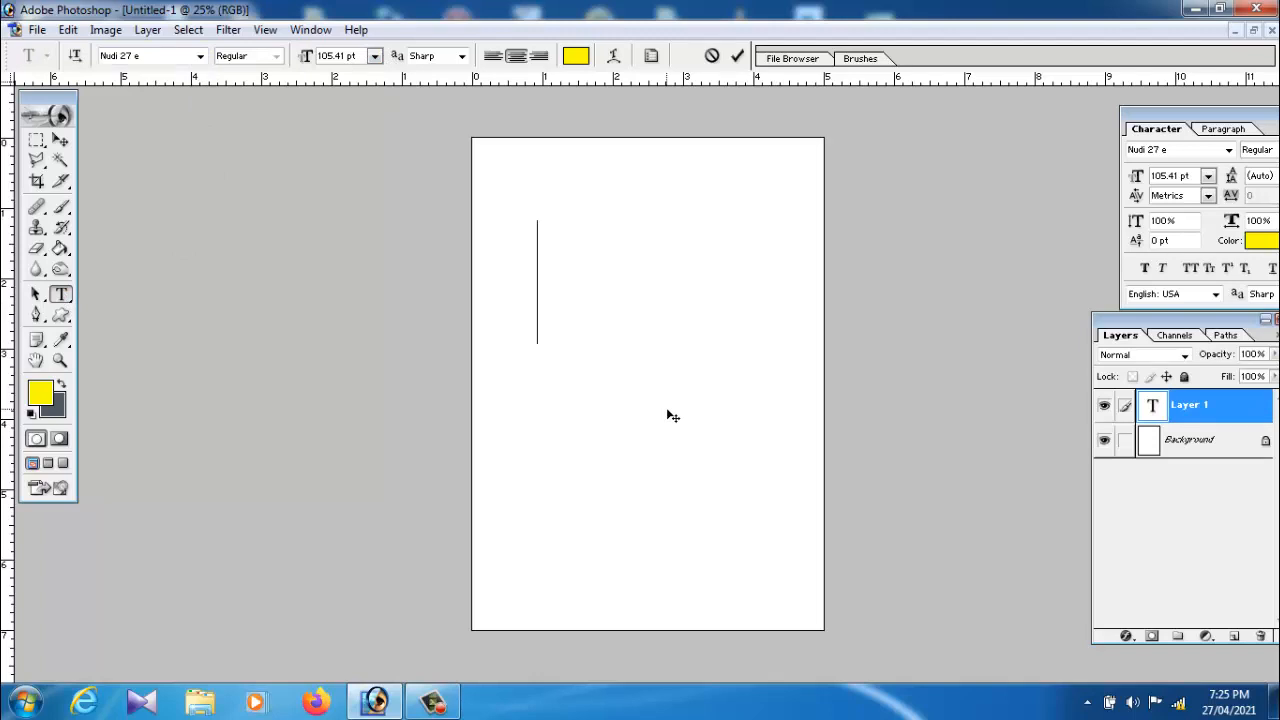
text(ಗುರು)
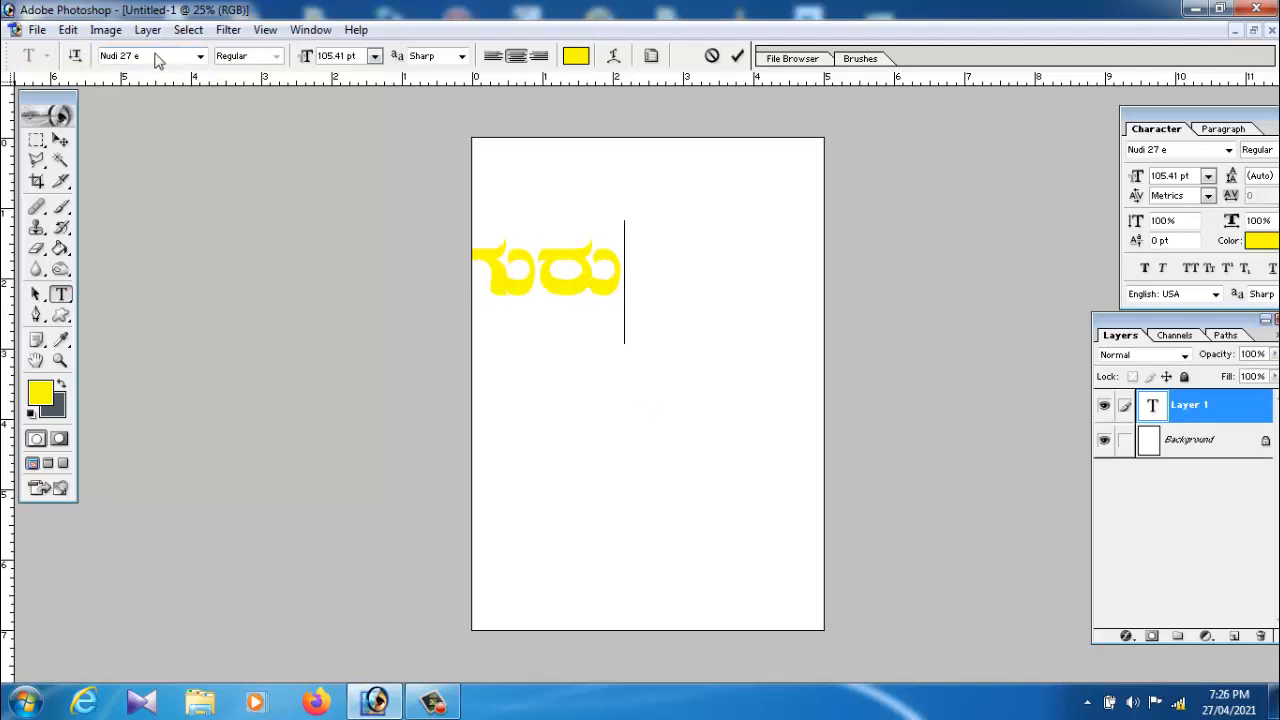
click(62, 141)
drag(575, 295, 663, 290)
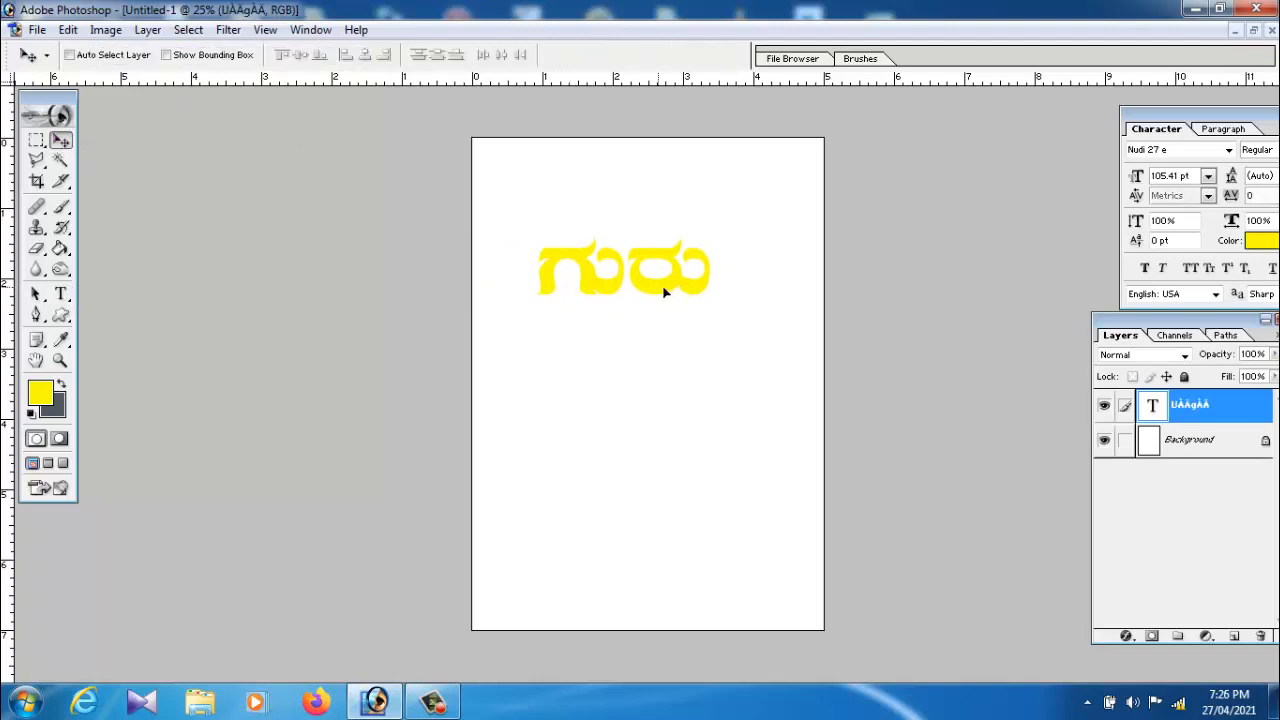
Change the font of the ಗುರು text layer to Nudi Akshar
click(60, 293)
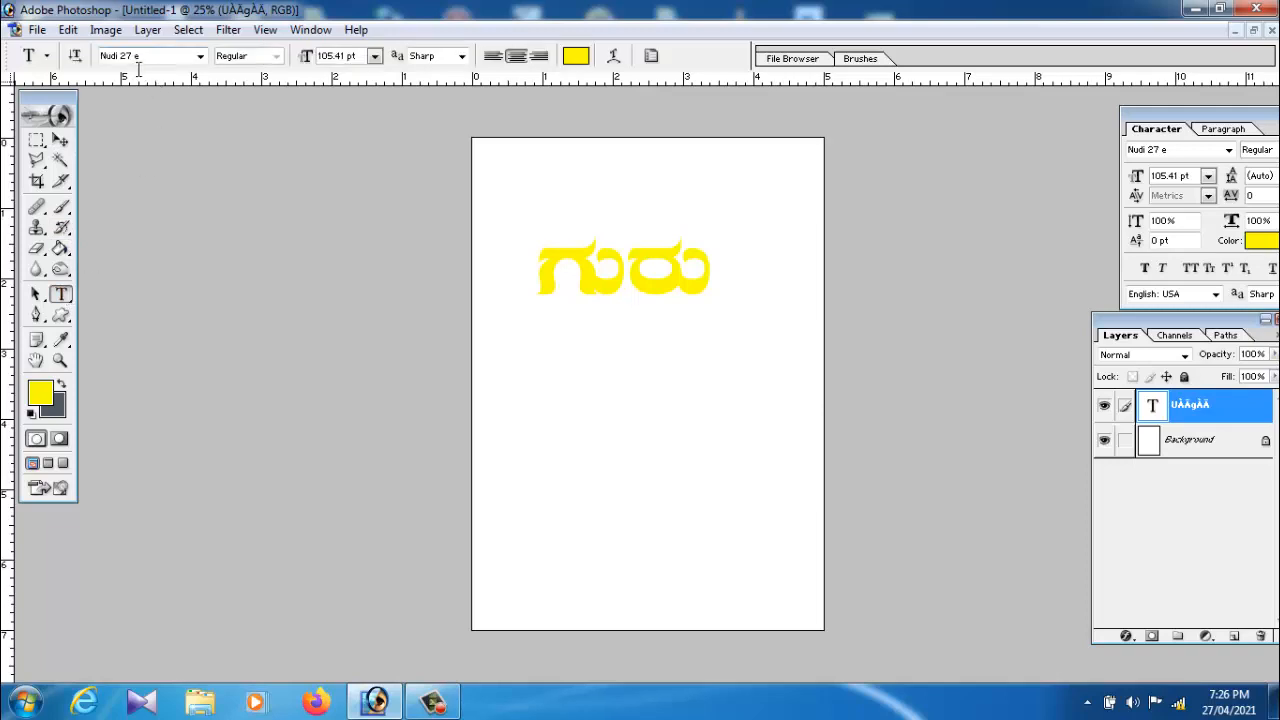
click(200, 56)
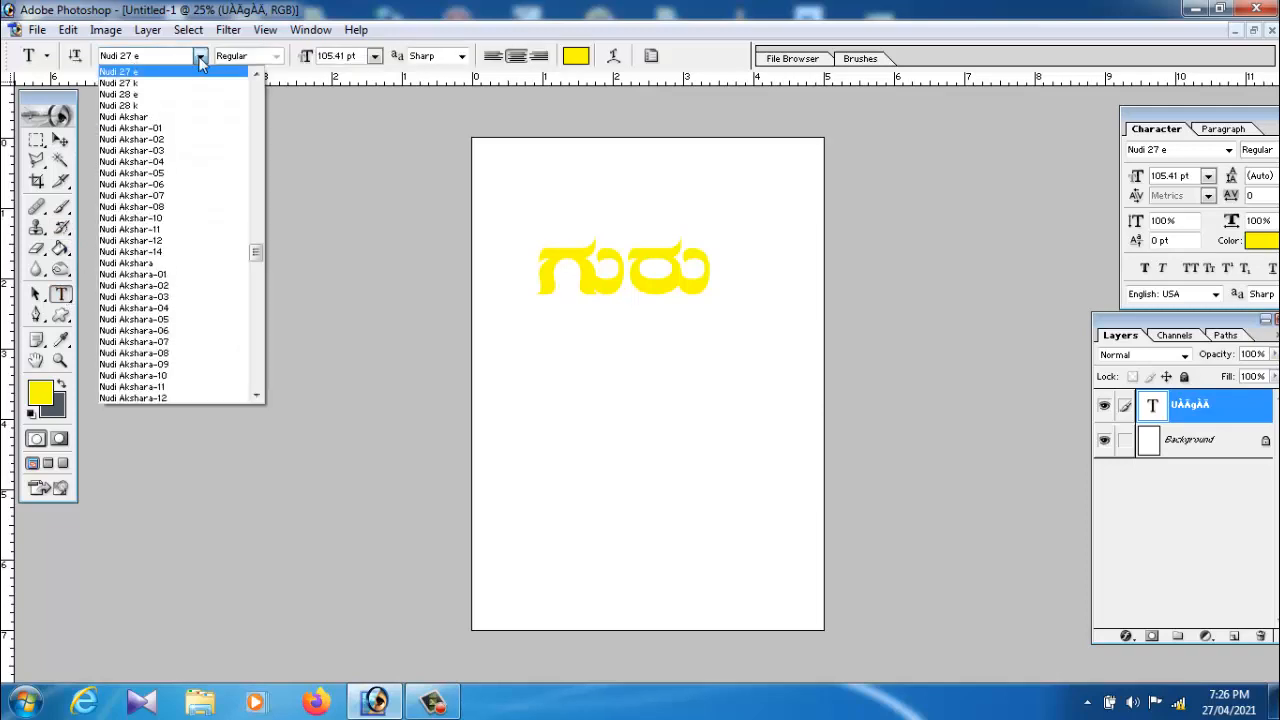
click(200, 128)
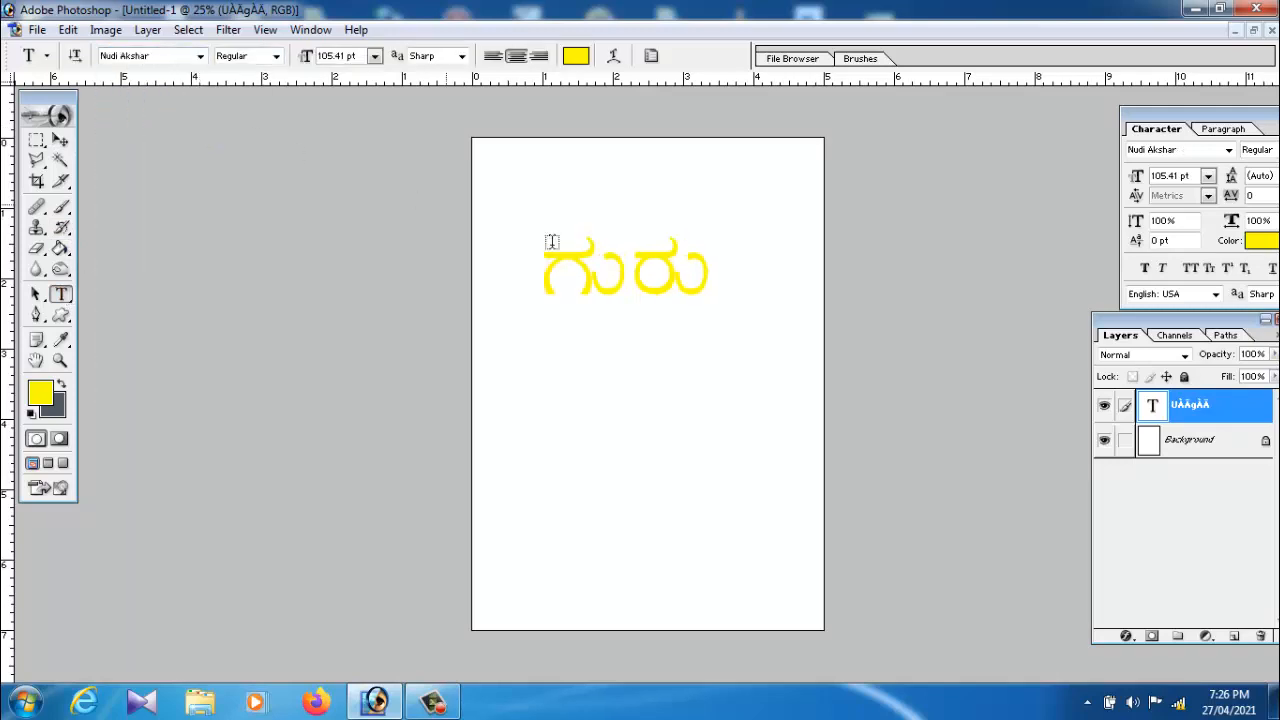
Start a new text line below ಗುರು, leave Direct mode by restoring the Nudi 5.0 window, and minimize that window
click(522, 424)
click(60, 141)
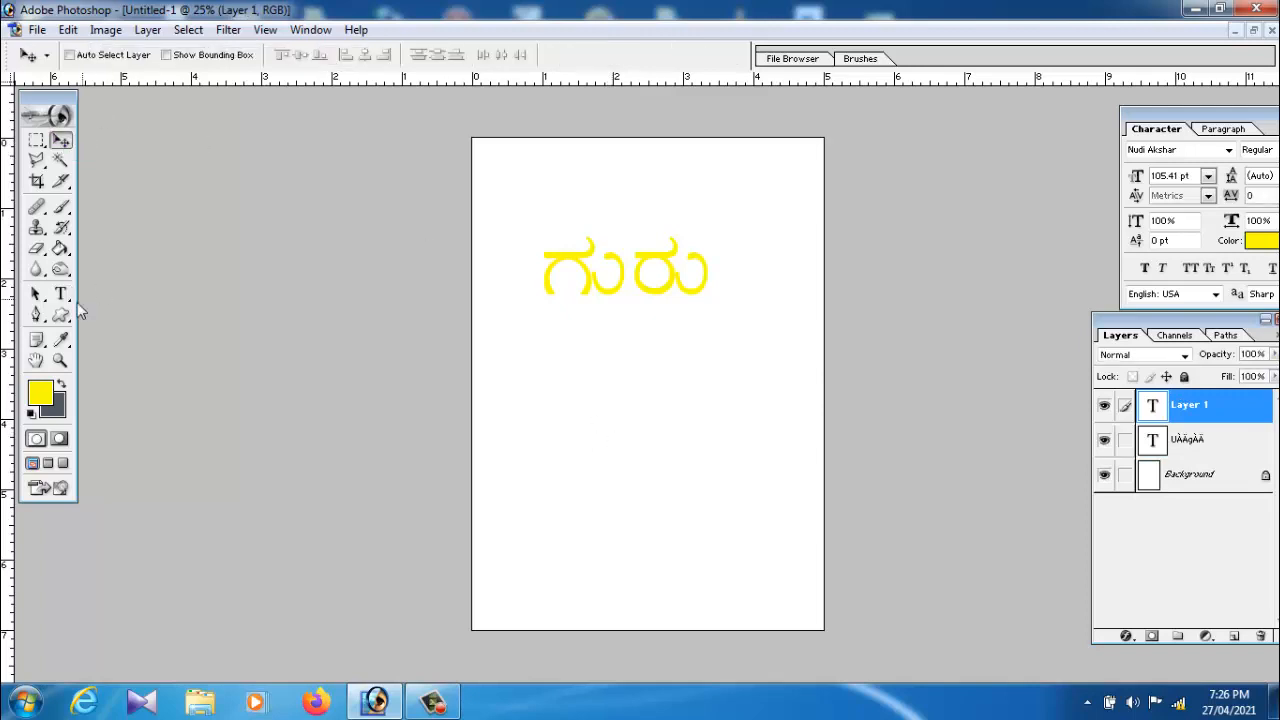
click(60, 294)
click(500, 408)
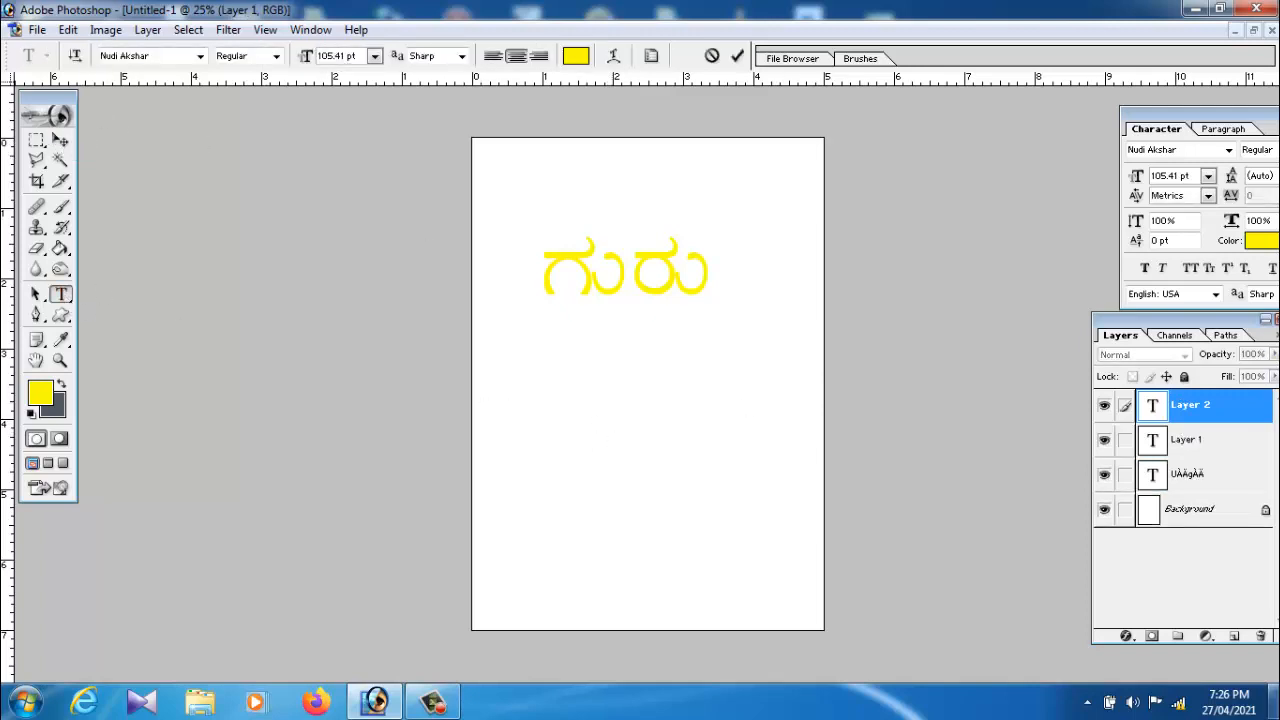
click(1089, 702)
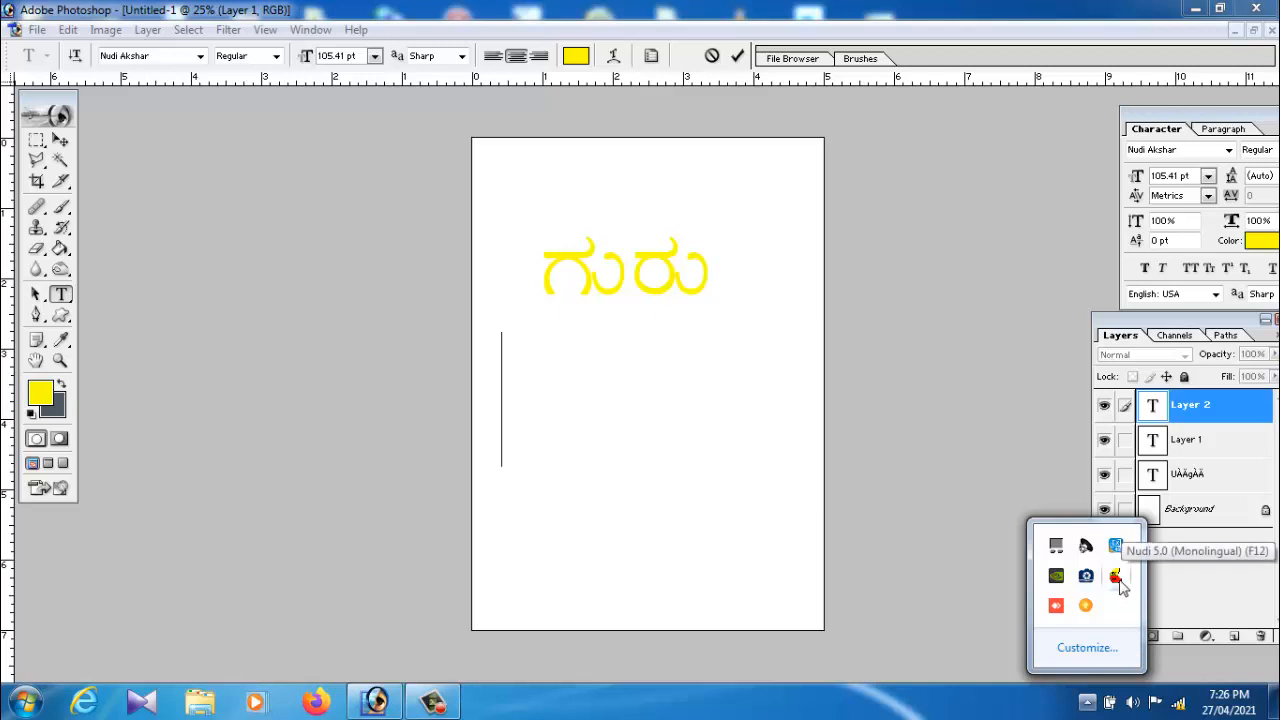
click(1116, 577)
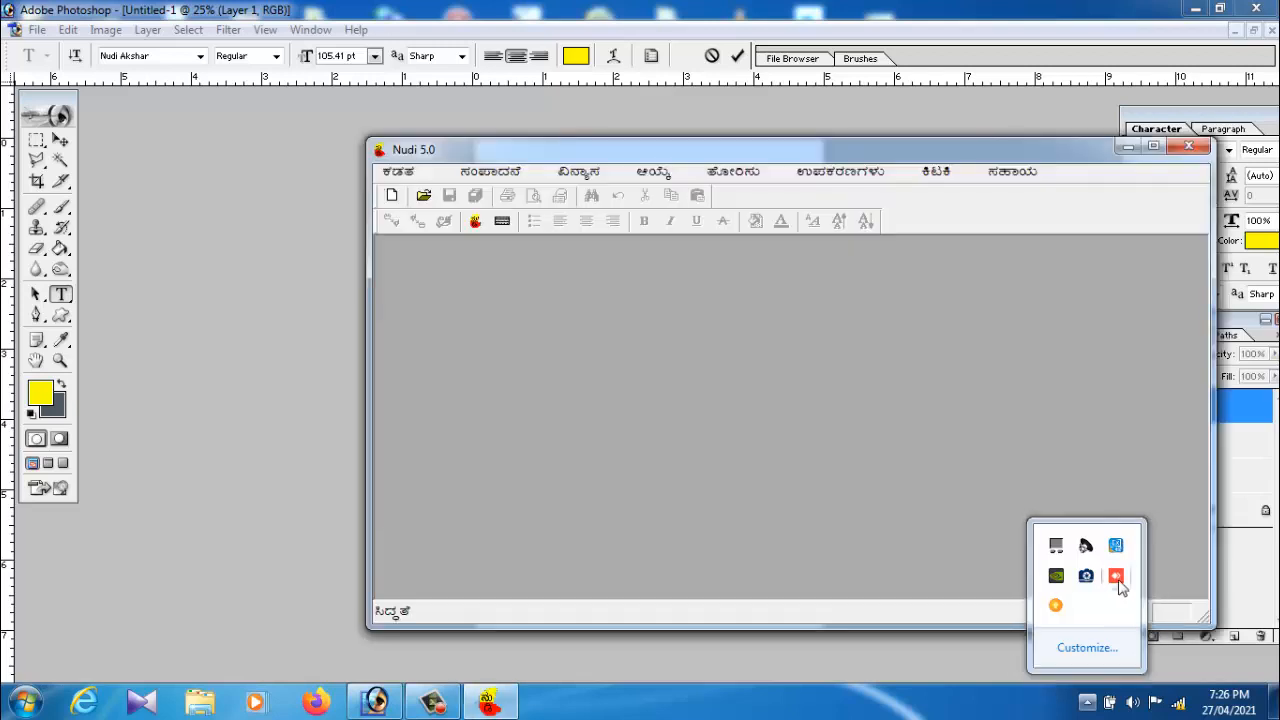
click(1127, 147)
Enter guru as a new Nudi Akshar text line in the middle of the page with Direct mode off
click(42, 297)
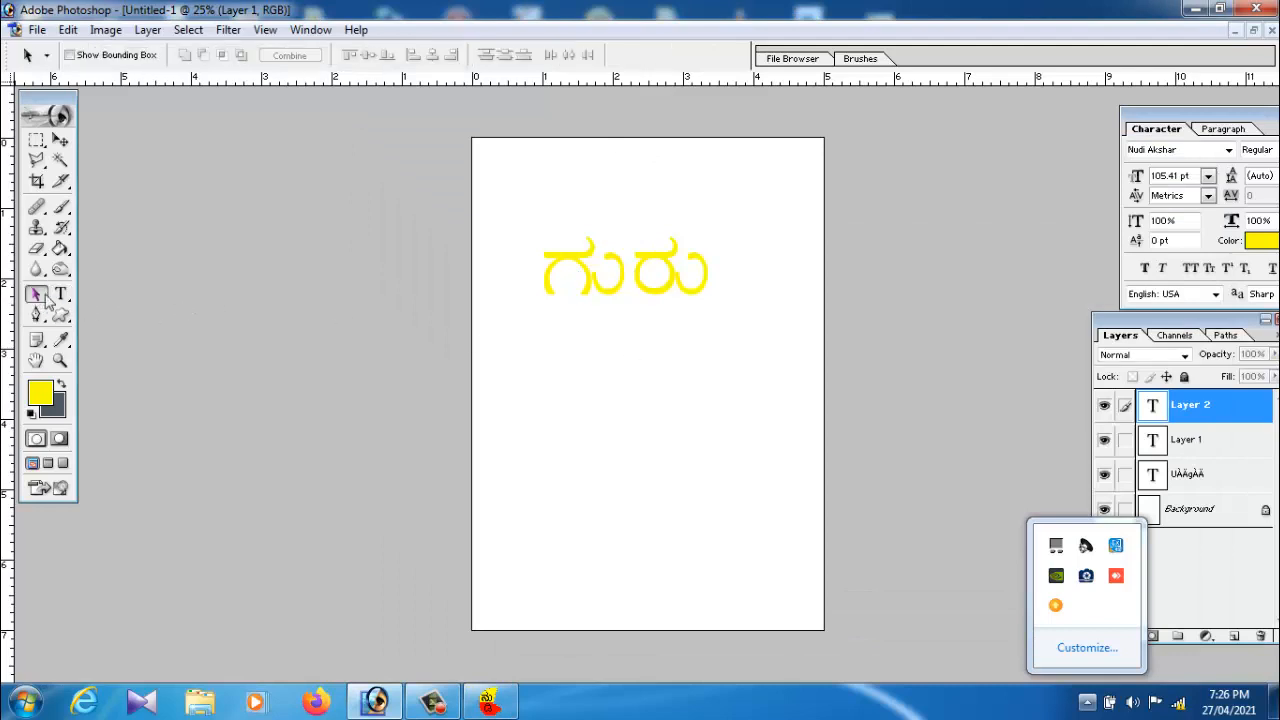
click(60, 294)
click(550, 428)
text(ರ)
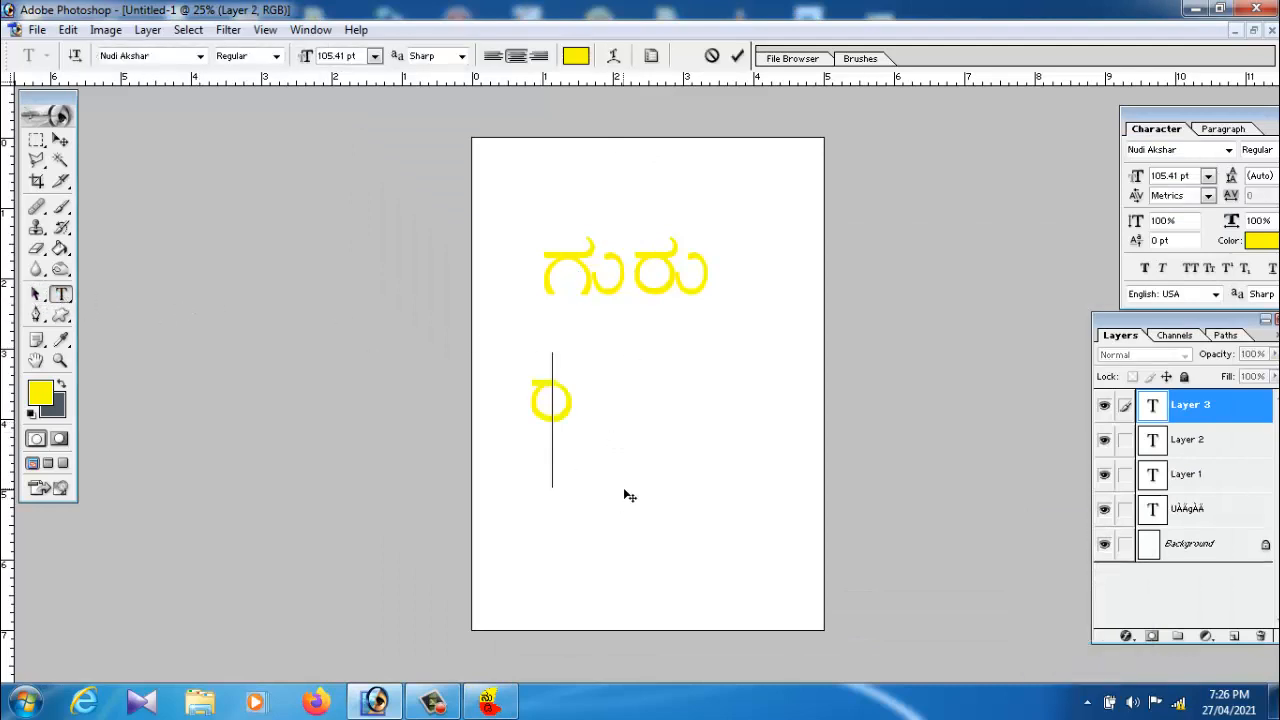
text(uru)
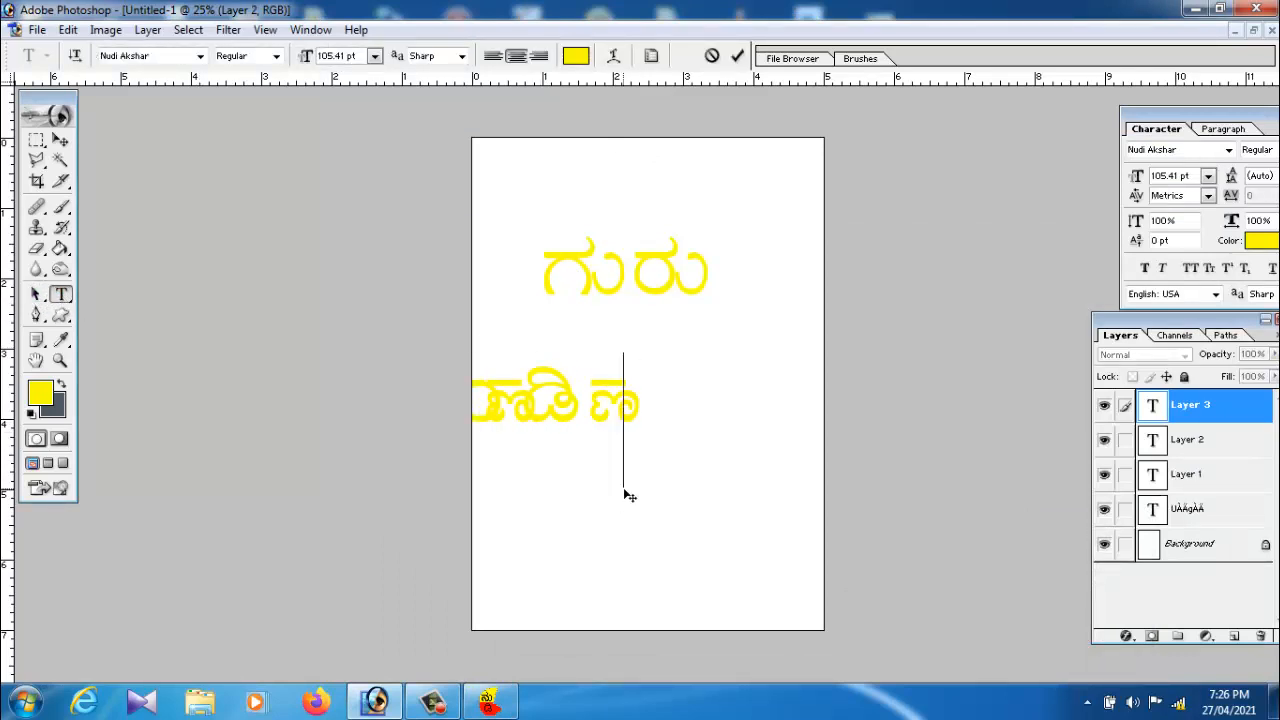
Switch to Nudi 5.0 and turn Direct mode (ನೇರ ನುಡಿ) back on
click(489, 704)
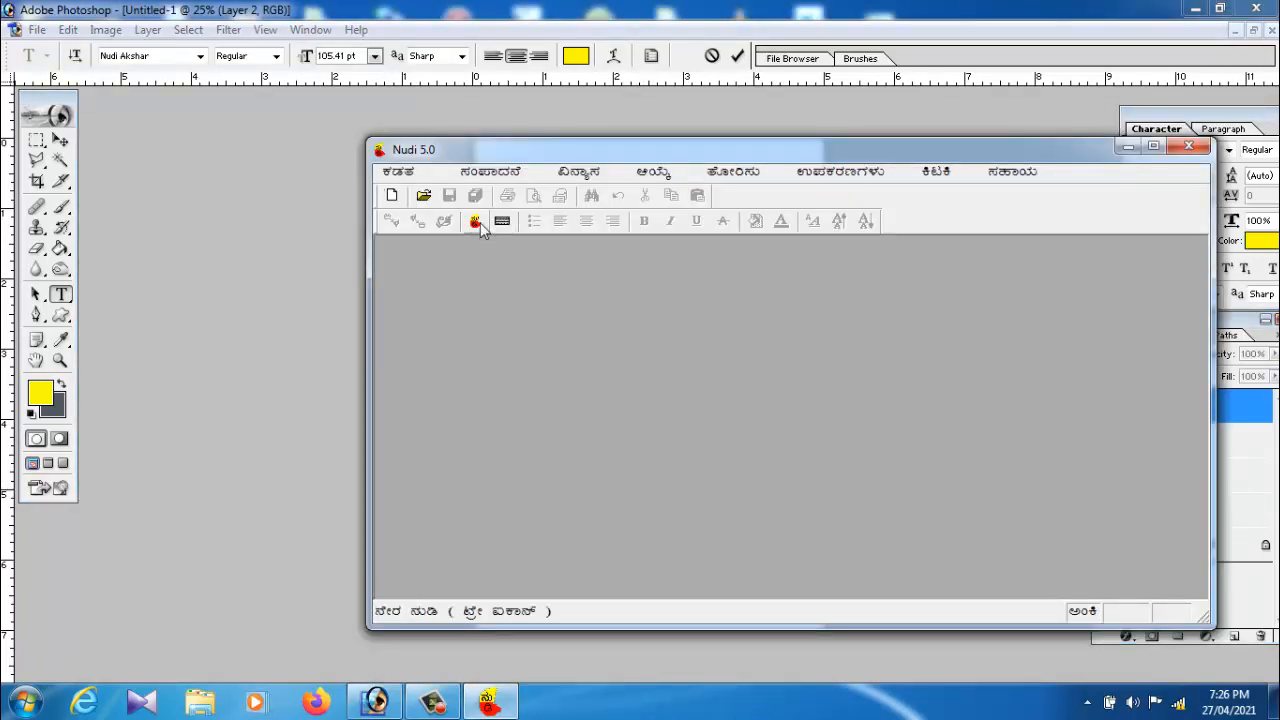
click(936, 171)
click(942, 195)
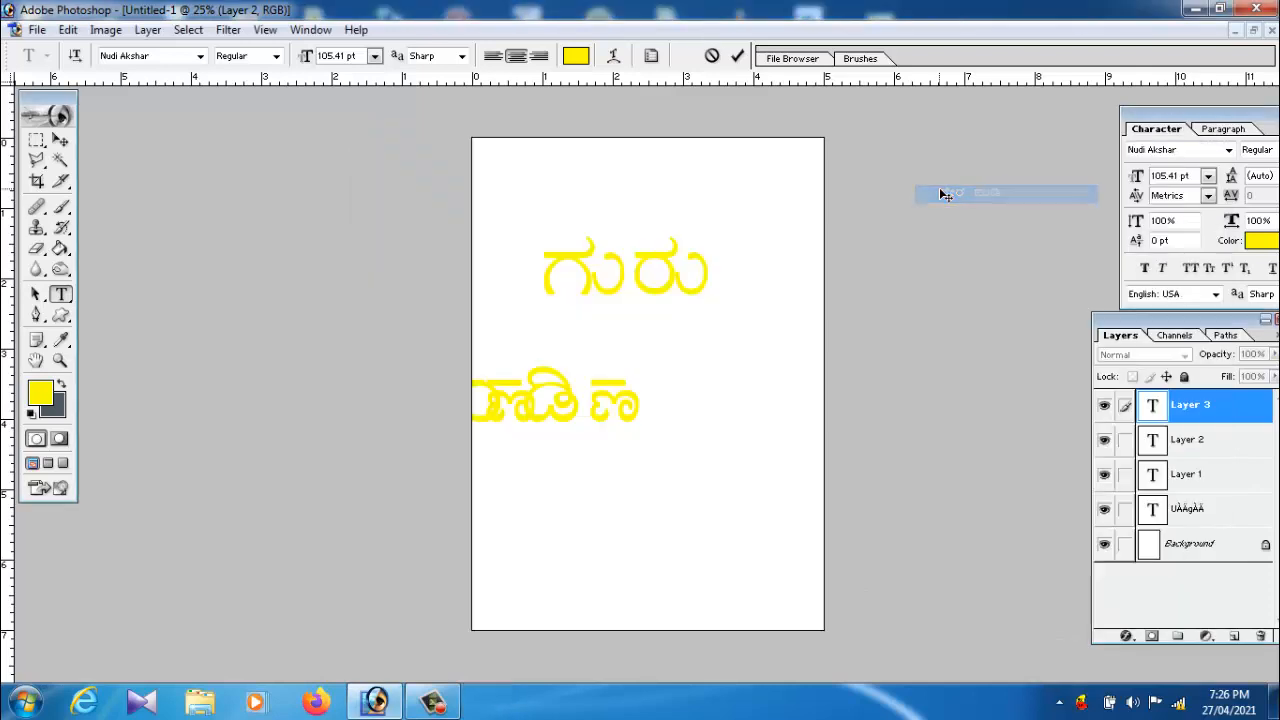
Add ಗುರು as a new Nudi Akshar text line near the bottom of the page with Direct mode on
click(36, 294)
click(60, 294)
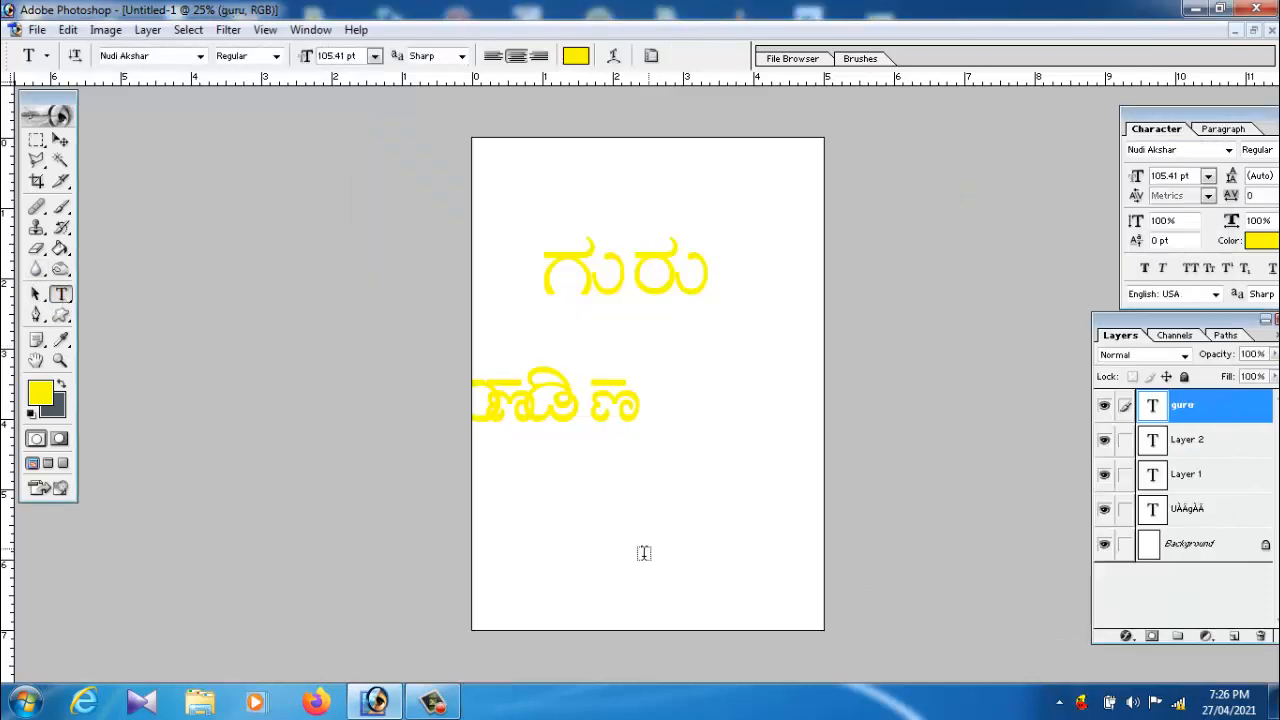
click(522, 530)
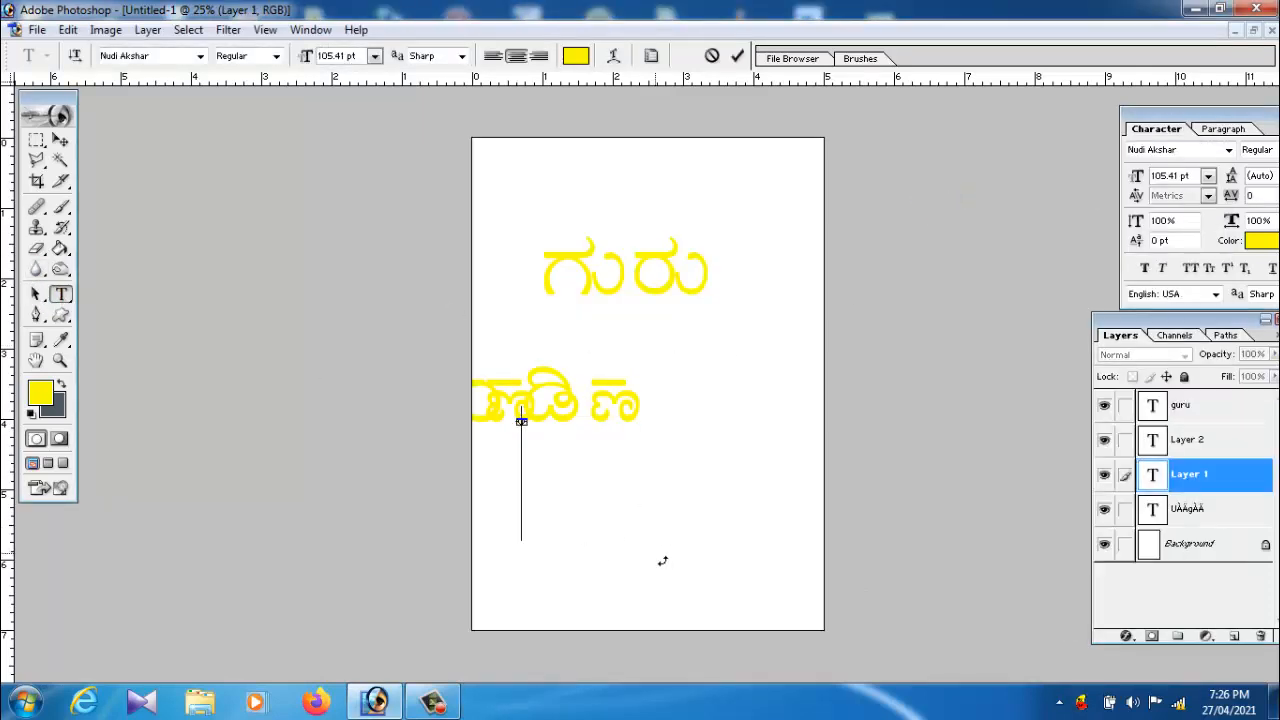
click(60, 140)
click(60, 294)
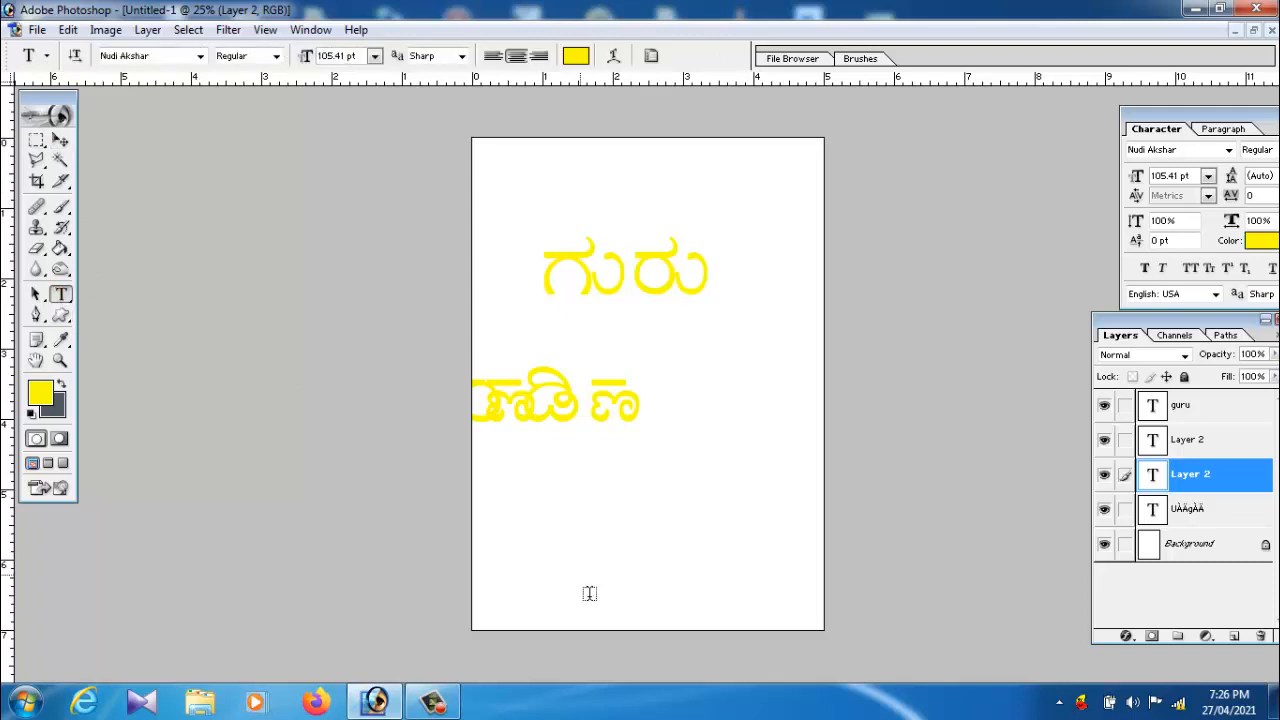
click(531, 566)
text(guru)
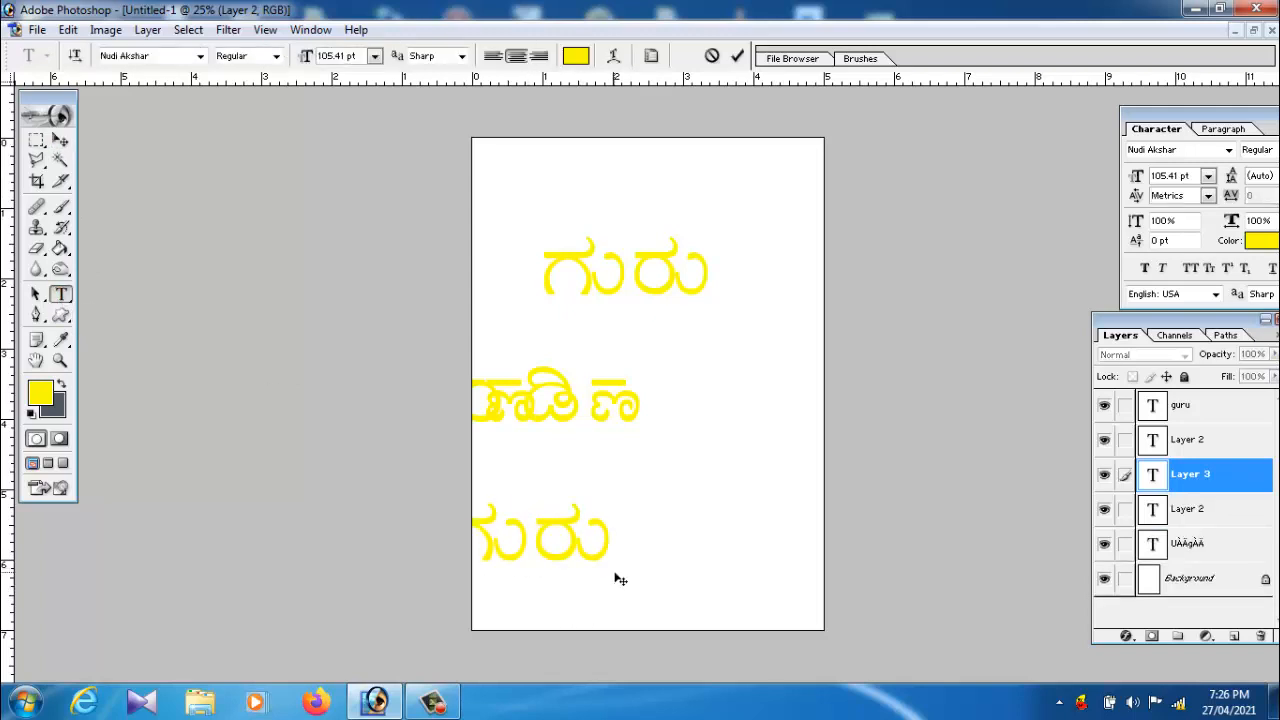
Move the lower ಗುರು text fully onto the page and place it directly above the first ಗುರು
click(60, 140)
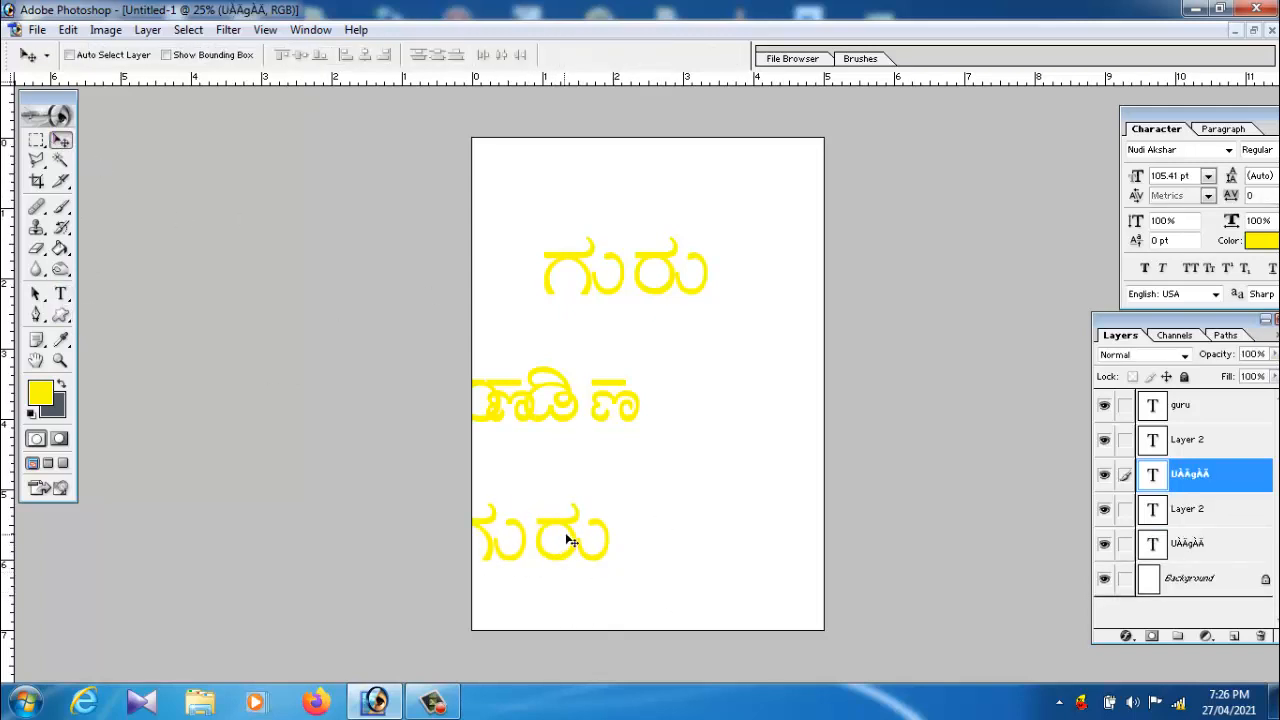
drag(566, 534, 663, 511)
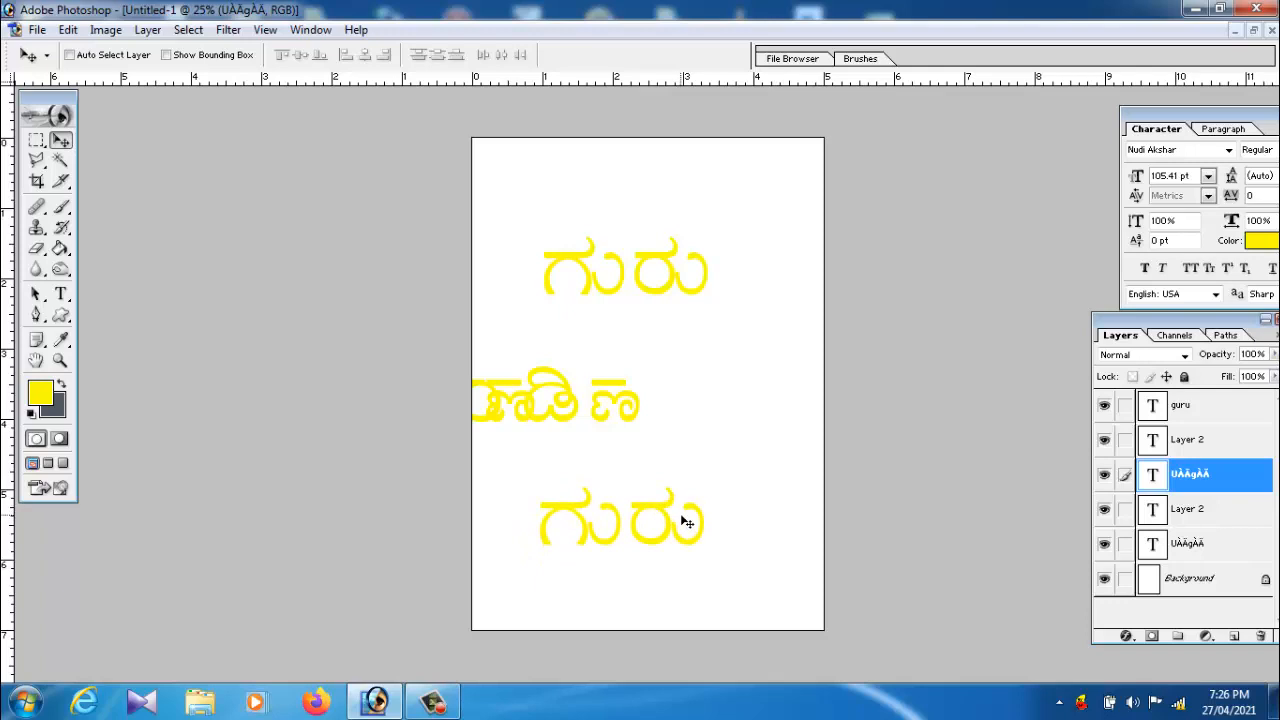
drag(668, 513, 668, 188)
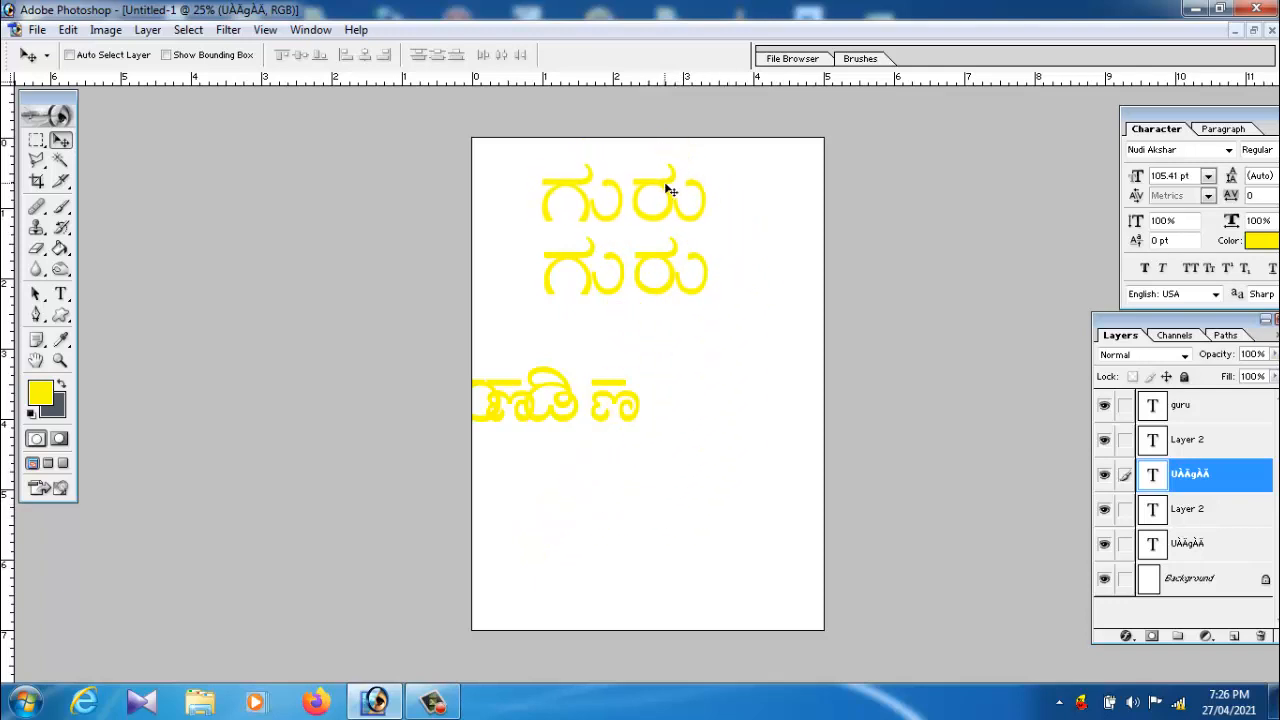